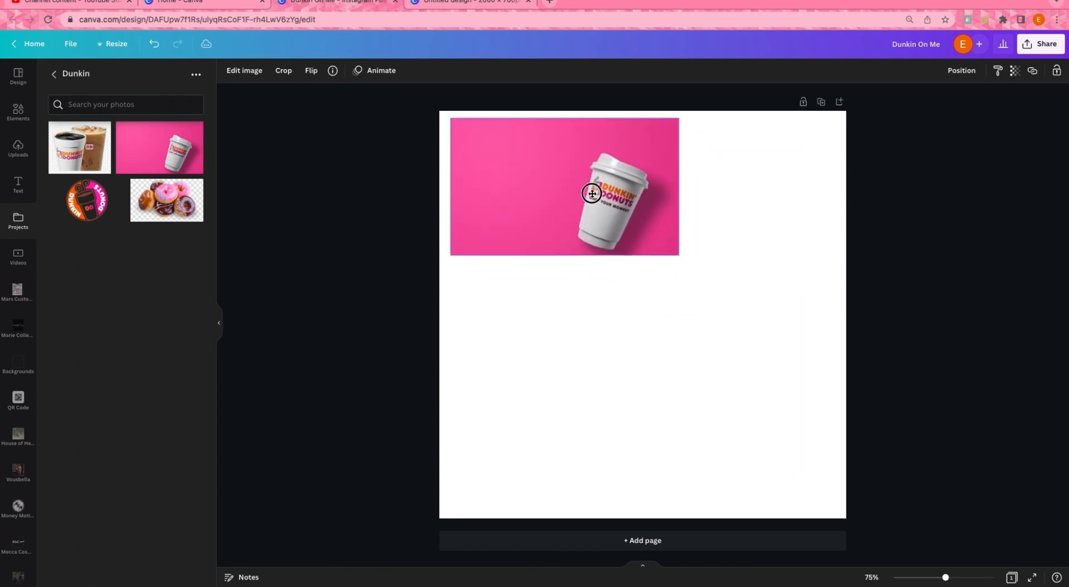
Try to enlarge the pink coffee cup photo so it covers the whole page.
{"action": "left_click_drag", "start_coordinate": [668, 248], "coordinate": [815, 403]}
{"action": "left_click_drag", "start_coordinate": [649, 355], "coordinate": [640, 519]}
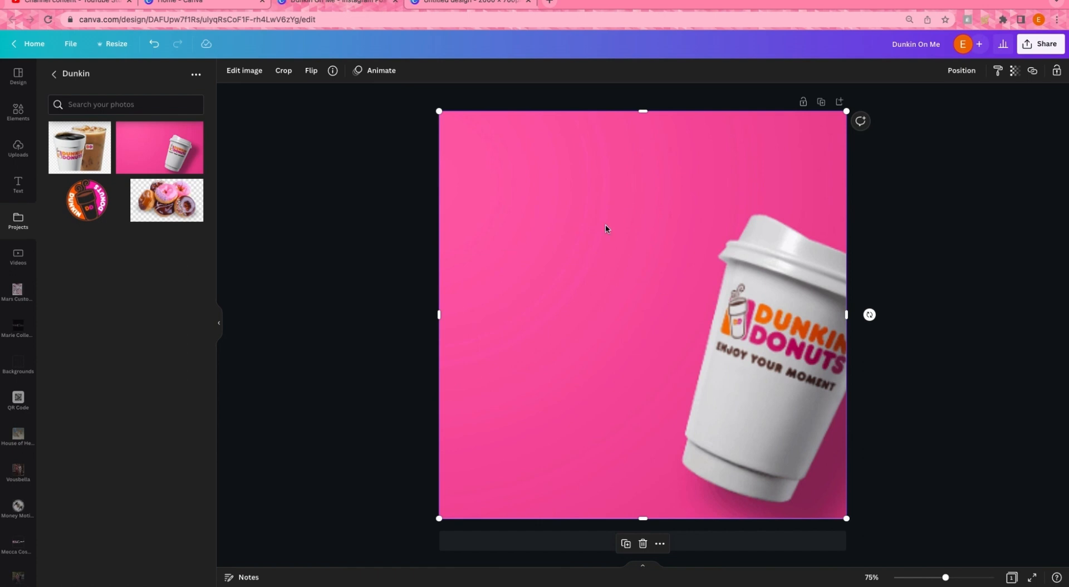
{"action": "key", "text": "ctrl+z"}
Delete the pink coffee cup photo from the page, leaving the round Dunkin Donuts logo in place.
{"action": "left_click_drag", "start_coordinate": [558, 162], "coordinate": [577, 344]}
{"action": "left_click_drag", "start_coordinate": [444, 397], "coordinate": [683, 386]}
{"action": "key", "text": "Delete"}
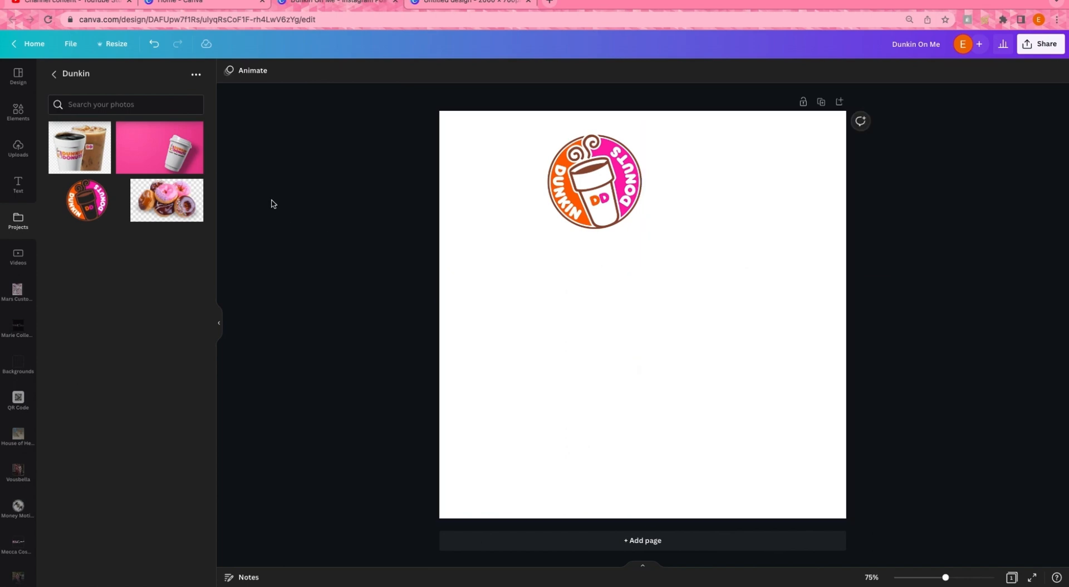
Set the page background to the bright pink from the logo's photo colors.
{"action": "left_click", "coordinate": [470, 188]}
{"action": "left_click", "coordinate": [229, 70]}
{"action": "left_click", "coordinate": [86, 254]}
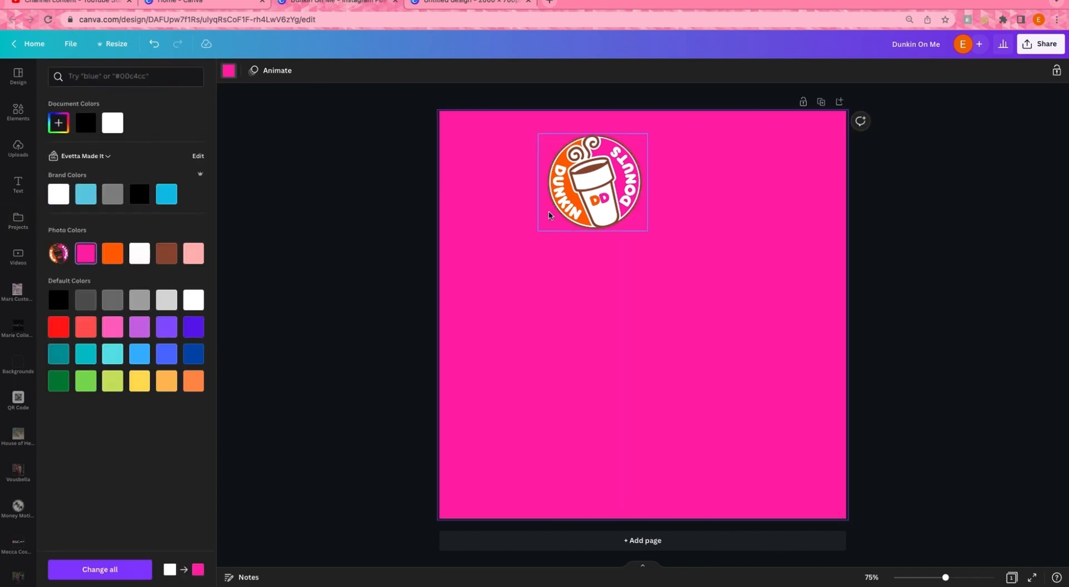
Add the donuts photo from the Dunkin folder to the page and remove its background.
{"action": "left_click", "coordinate": [17, 222]}
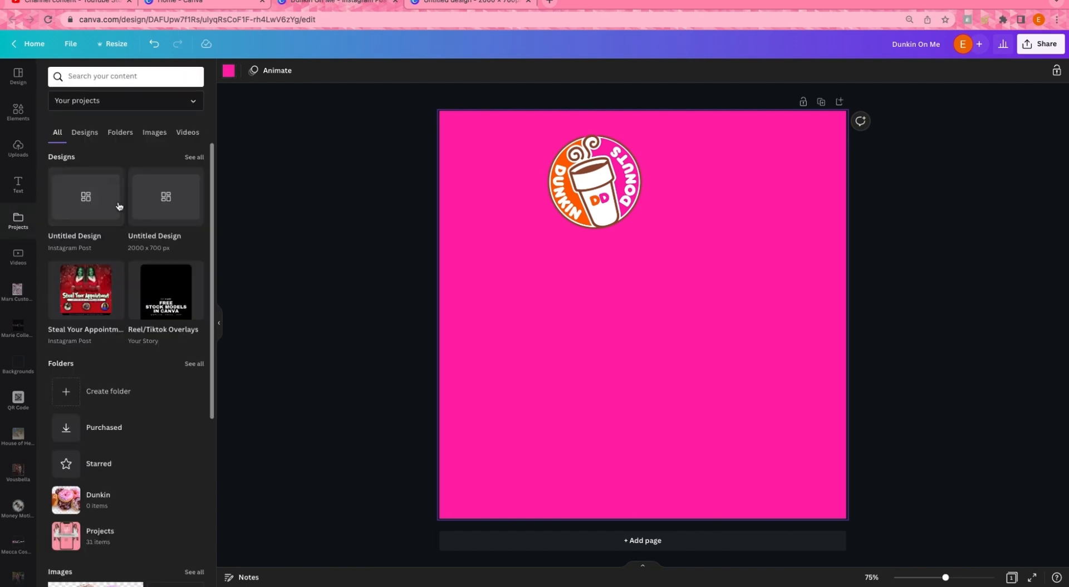
{"action": "left_click", "coordinate": [146, 489]}
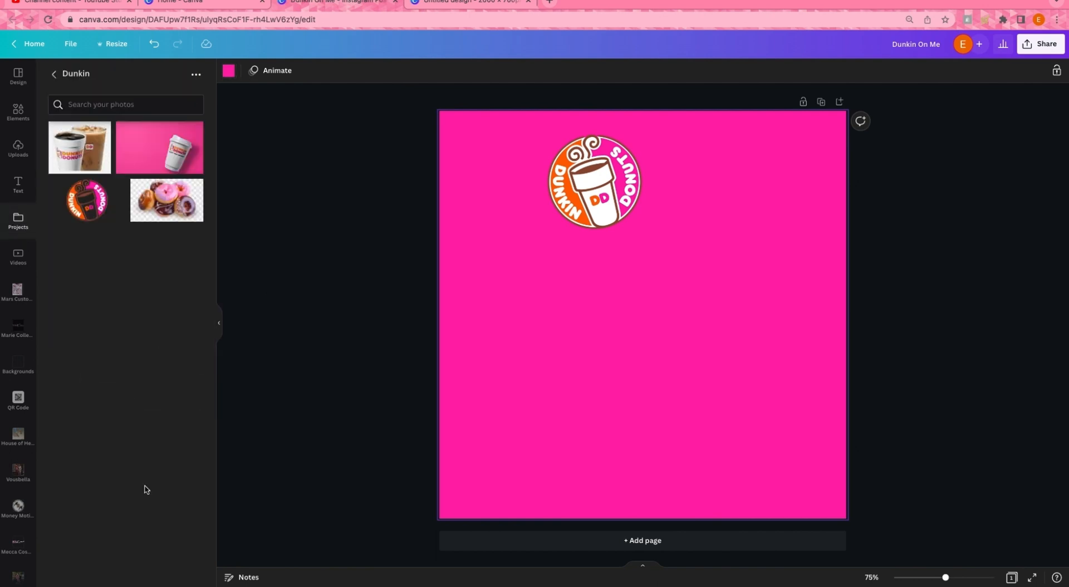
{"action": "left_click", "coordinate": [174, 202]}
{"action": "left_click", "coordinate": [244, 70]}
{"action": "left_click", "coordinate": [135, 154]}
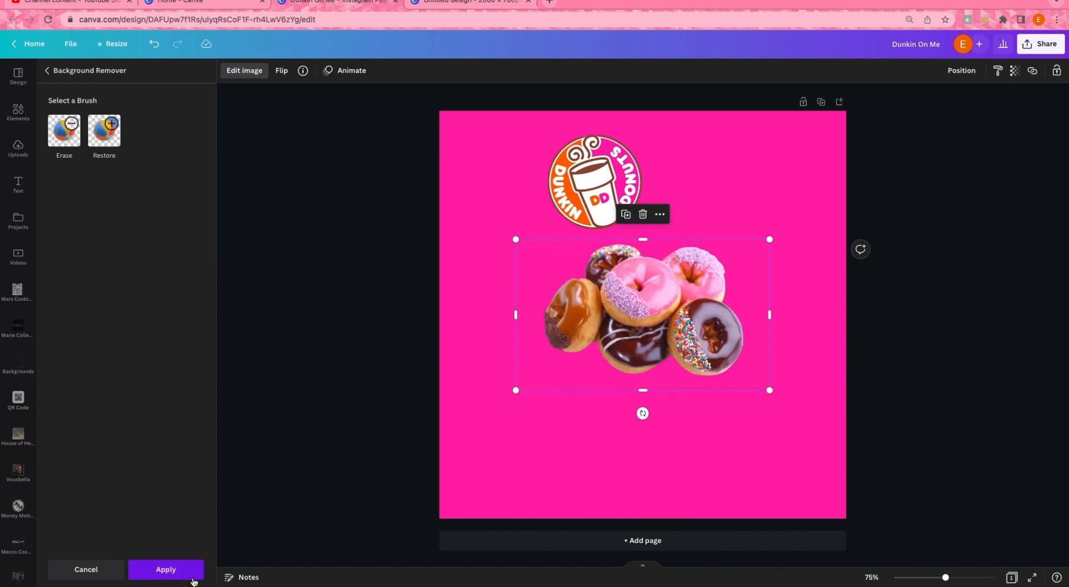
{"action": "left_click", "coordinate": [166, 569]}
Enlarge the donuts and place them in the page's lower-right corner, and move the Dunkin Donuts logo to the lower-left corner.
{"action": "left_click_drag", "start_coordinate": [709, 391], "coordinate": [847, 514]}
{"action": "left_click_drag", "start_coordinate": [455, 483], "coordinate": [410, 509]}
{"action": "left_click_drag", "start_coordinate": [683, 306], "coordinate": [690, 184]}
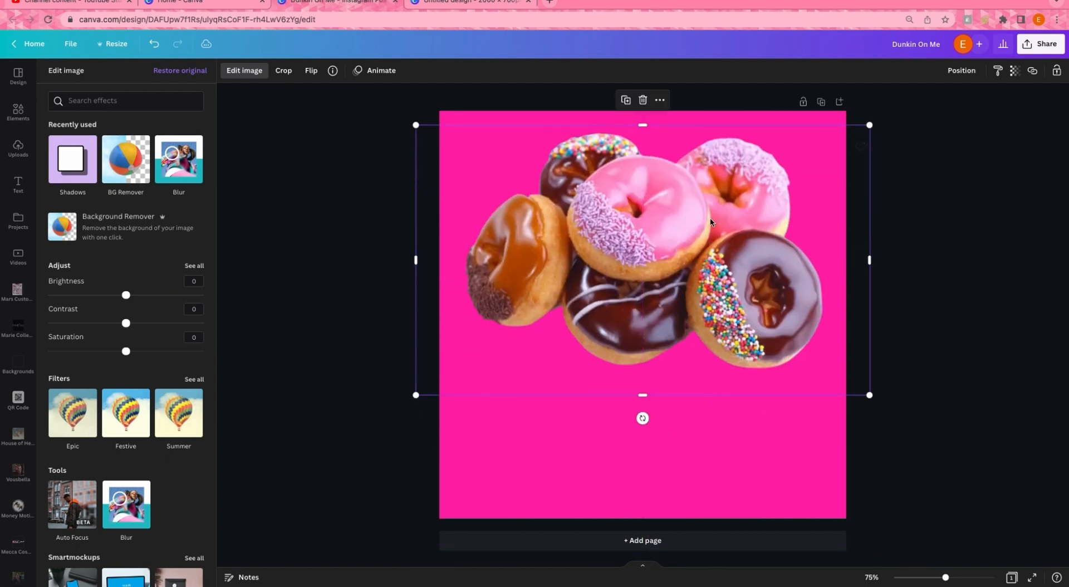
{"action": "left_click_drag", "start_coordinate": [871, 394], "coordinate": [804, 353]}
{"action": "left_click_drag", "start_coordinate": [734, 289], "coordinate": [849, 487]}
{"action": "left_click", "coordinate": [619, 185]}
{"action": "left_click_drag", "start_coordinate": [619, 185], "coordinate": [526, 470]}
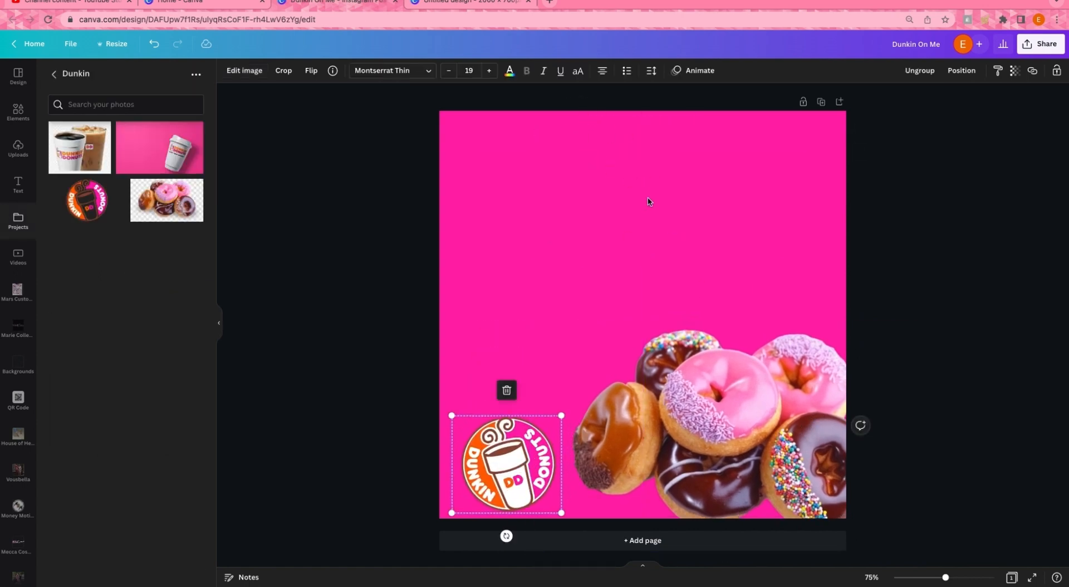
Add a text box near the top of the page reading "dunkin on me" in the Dunkin Sans font.
{"action": "left_click", "coordinate": [643, 214]}
{"action": "key", "text": "t"}
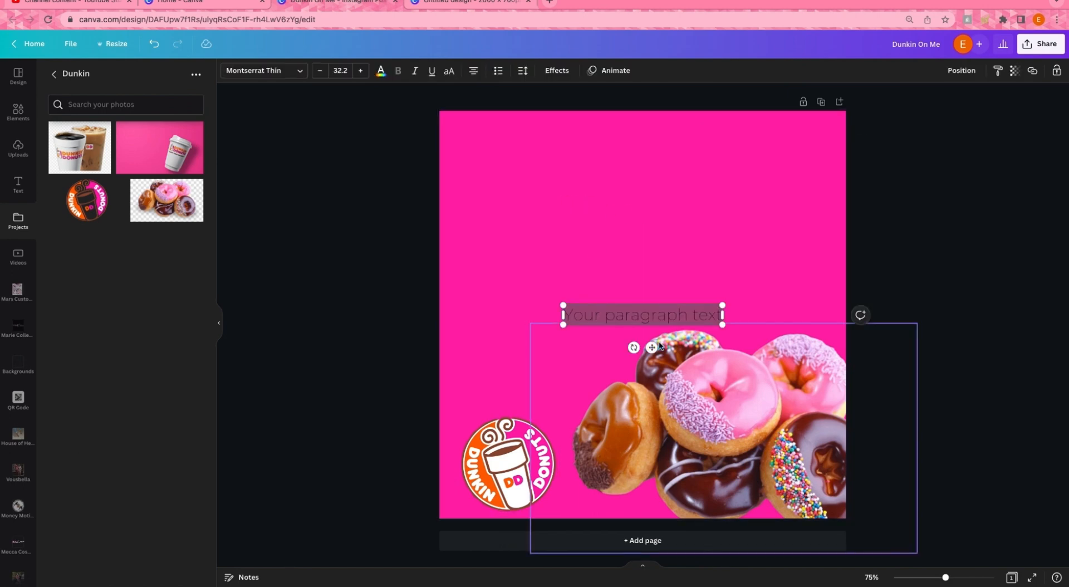
{"action": "left_click_drag", "start_coordinate": [644, 343], "coordinate": [642, 187]}
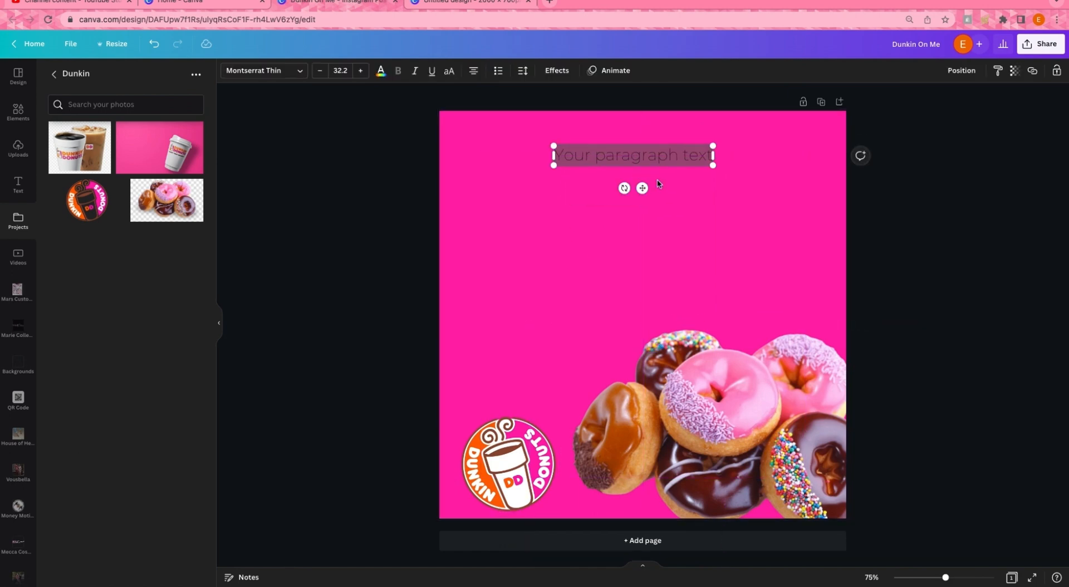
{"action": "type", "text": "dunkin on me"}
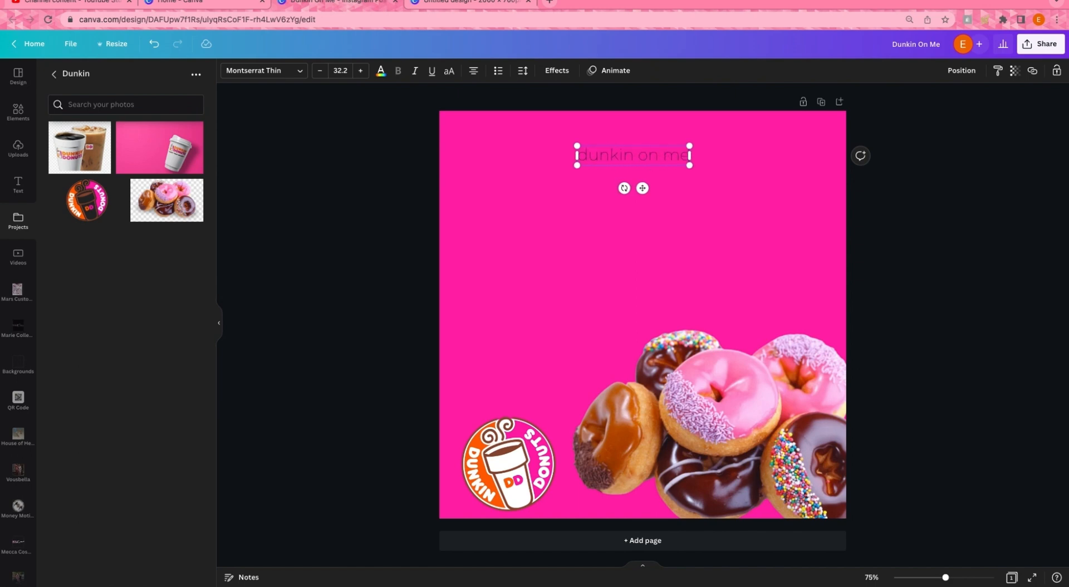
{"action": "left_click", "coordinate": [301, 70]}
{"action": "left_click", "coordinate": [98, 123]}
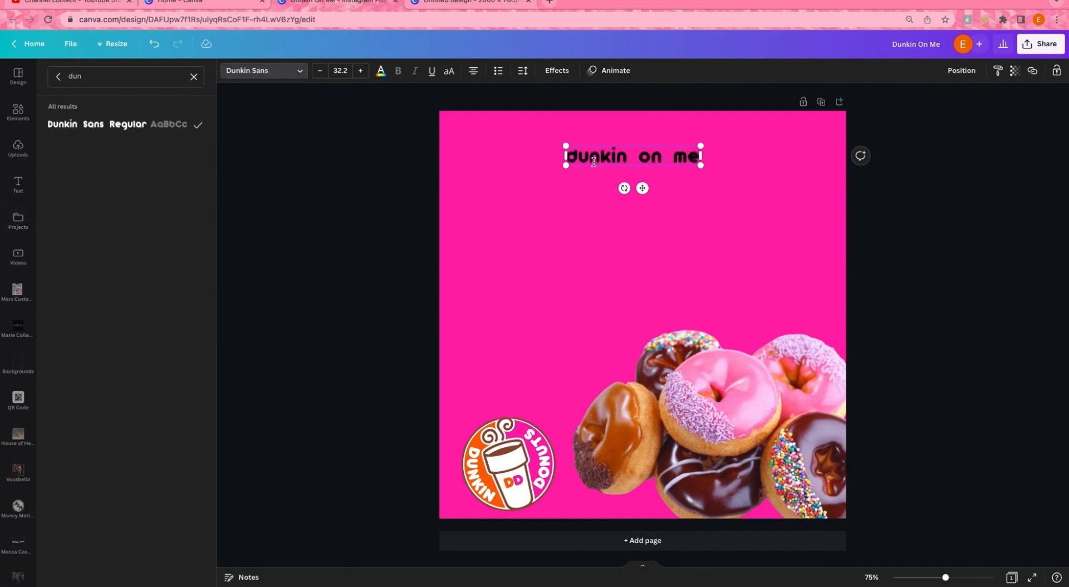
Enlarge the heading text to about size 54 and shorten it to "dunkin".
{"action": "left_click_drag", "start_coordinate": [564, 165], "coordinate": [484, 237]}
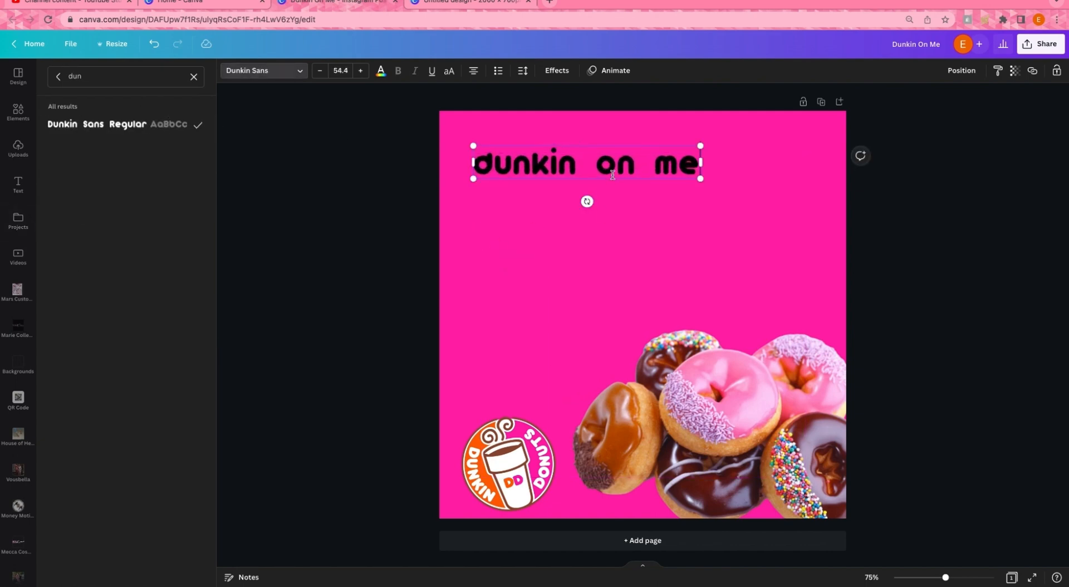
{"action": "left_click_drag", "start_coordinate": [613, 175], "coordinate": [667, 161]}
{"action": "key", "text": "BackSpace"}
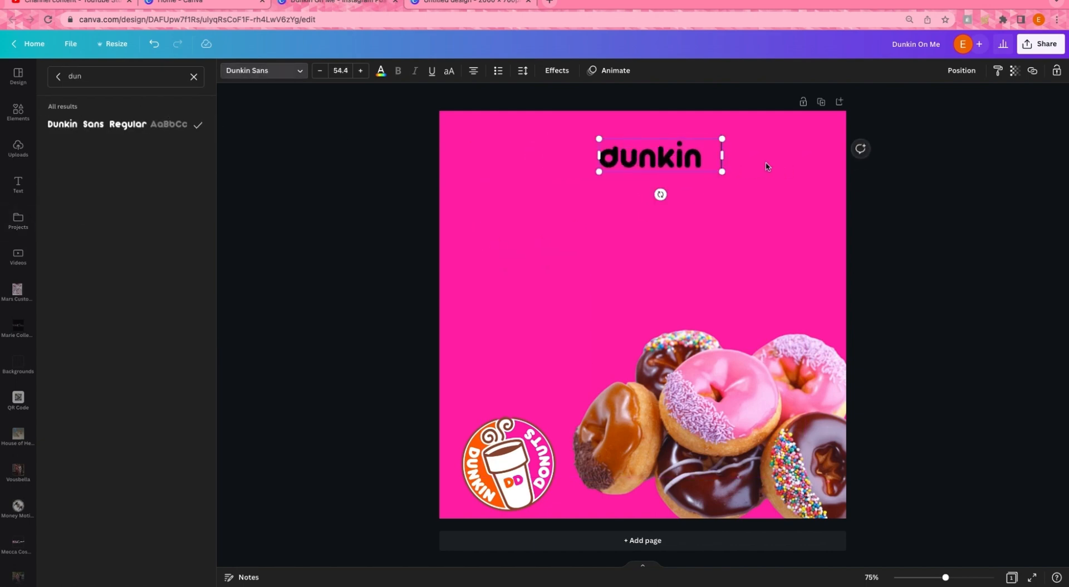
Make the heading uppercase and enlarge it to about size 124, centred at the top of the page.
{"action": "left_click", "coordinate": [449, 71]}
{"action": "left_click_drag", "start_coordinate": [610, 171], "coordinate": [485, 232]}
{"action": "left_click_drag", "start_coordinate": [669, 210], "coordinate": [718, 184]}
Color the DUNKIN heading white and shift it slightly down from the page's top edge.
{"action": "left_click", "coordinate": [381, 71]}
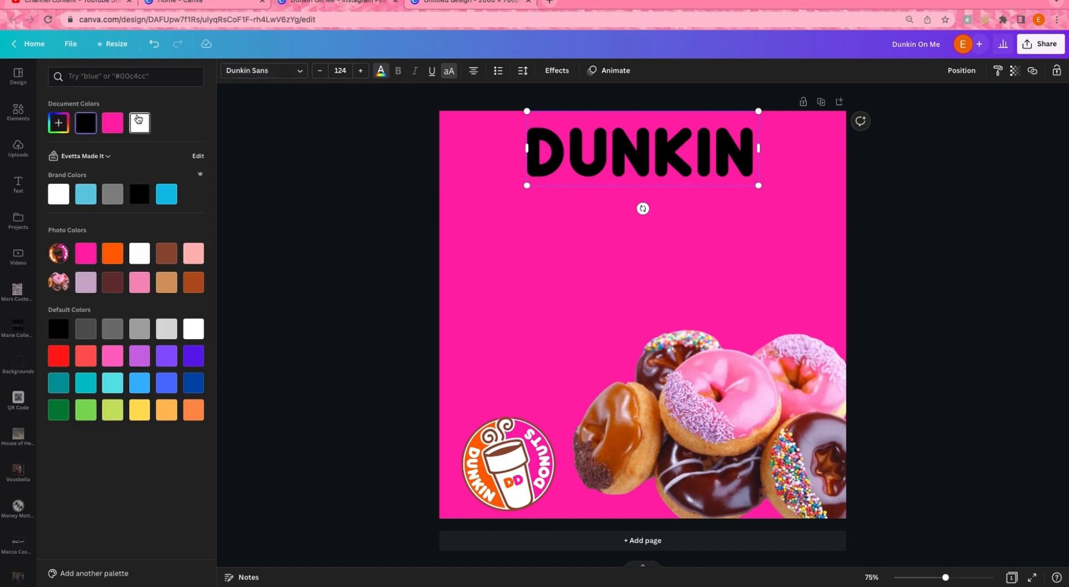
{"action": "left_click", "coordinate": [140, 122]}
{"action": "left_click_drag", "start_coordinate": [649, 190], "coordinate": [671, 170]}
{"action": "left_click", "coordinate": [379, 170]}
{"action": "left_click", "coordinate": [374, 170]}
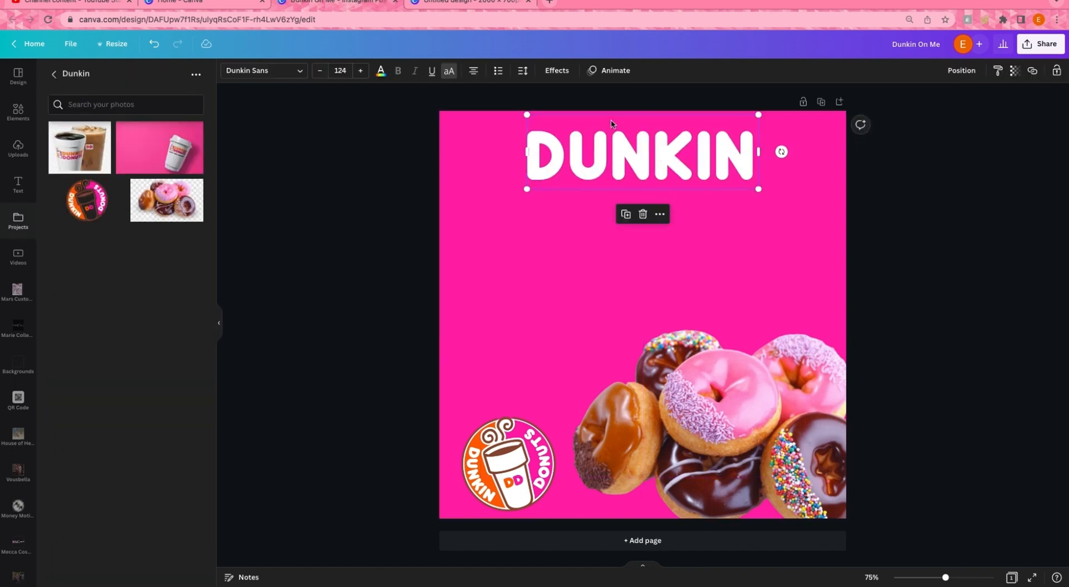
Duplicate the DUNKIN heading directly below itself and change the copy's text to "ON ME".
{"action": "left_click", "coordinate": [625, 215]}
{"action": "left_click_drag", "start_coordinate": [637, 226], "coordinate": [638, 224]}
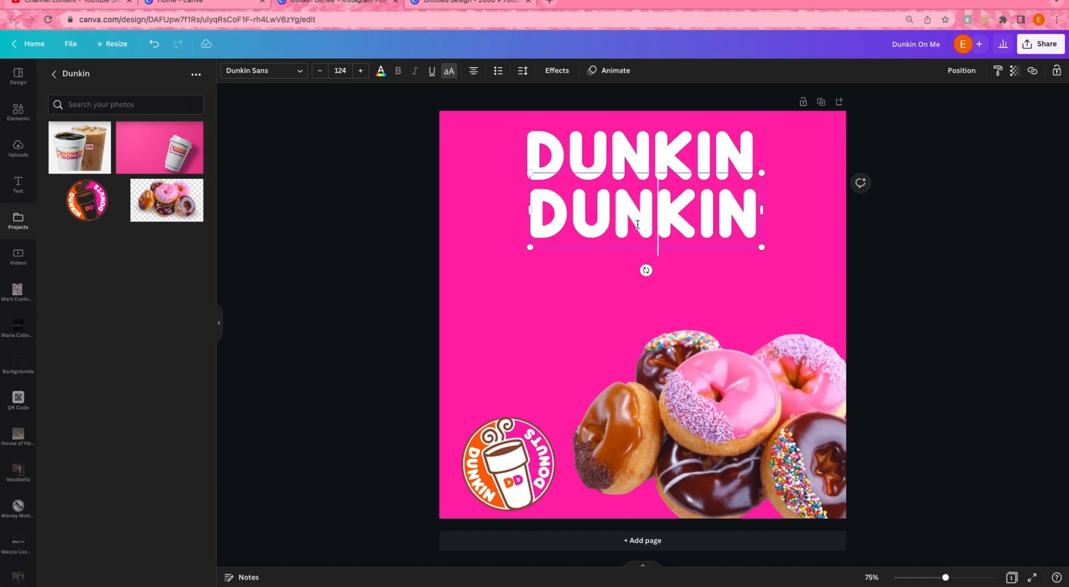
{"action": "double_click", "coordinate": [569, 218]}
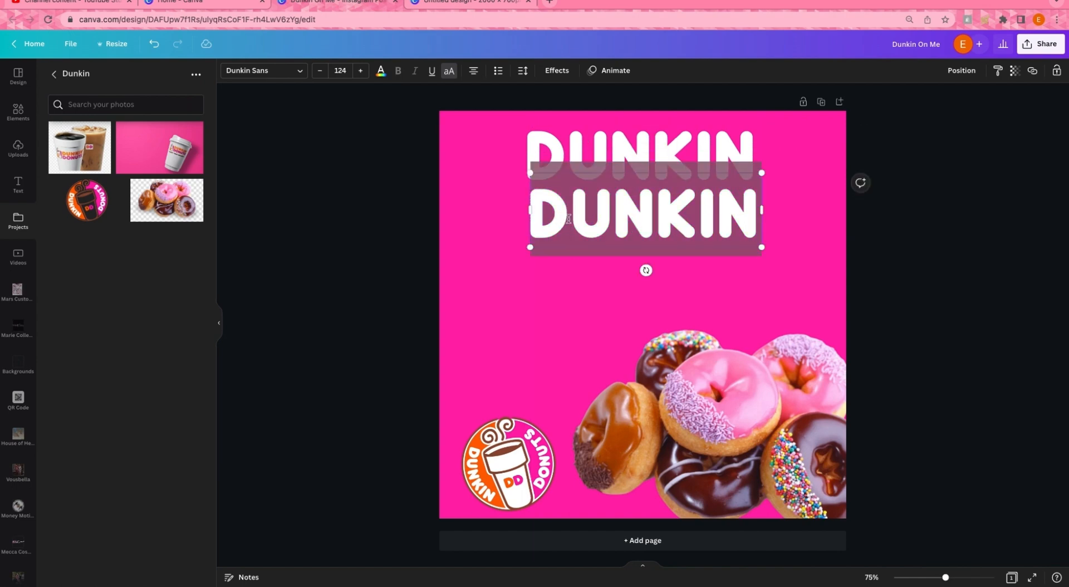
{"action": "type", "text": "ON  ME"}
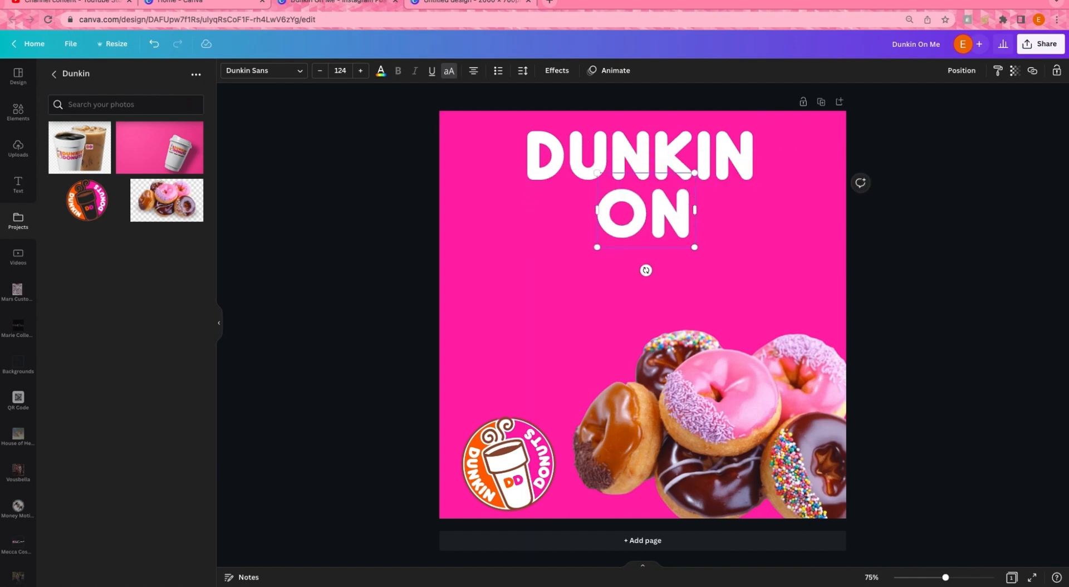
{"action": "left_click", "coordinate": [400, 203]}
{"action": "left_click", "coordinate": [612, 218]}
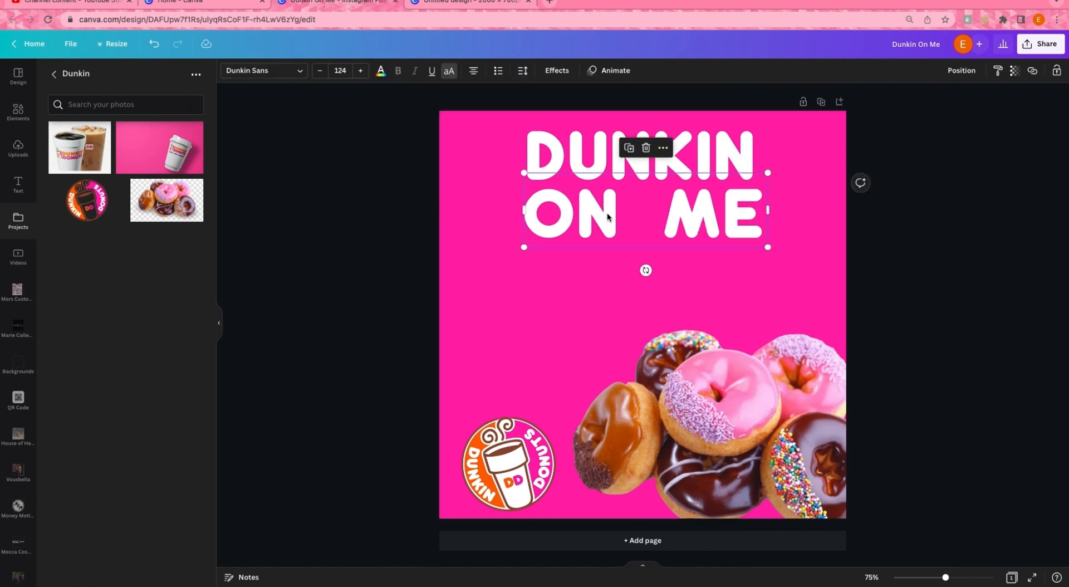
Shorten the second line to "ON" and place a duplicate beside it reading "ME".
{"action": "left_click_drag", "start_coordinate": [651, 215], "coordinate": [580, 225]}
{"action": "double_click", "coordinate": [579, 225]}
{"action": "key", "text": "BackSpace"}
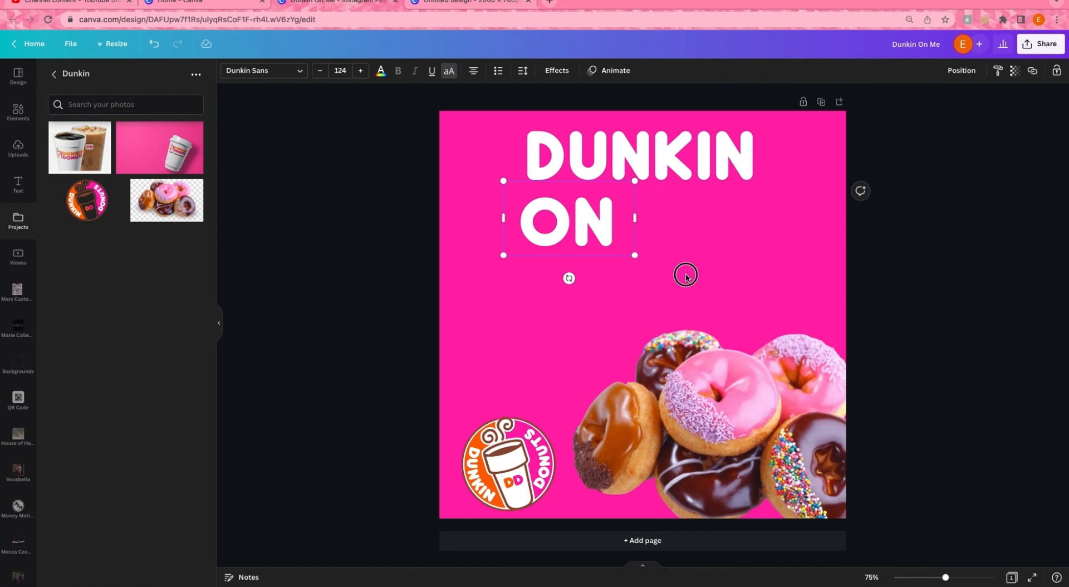
{"action": "left_click", "coordinate": [551, 155]}
{"action": "double_click", "coordinate": [701, 211]}
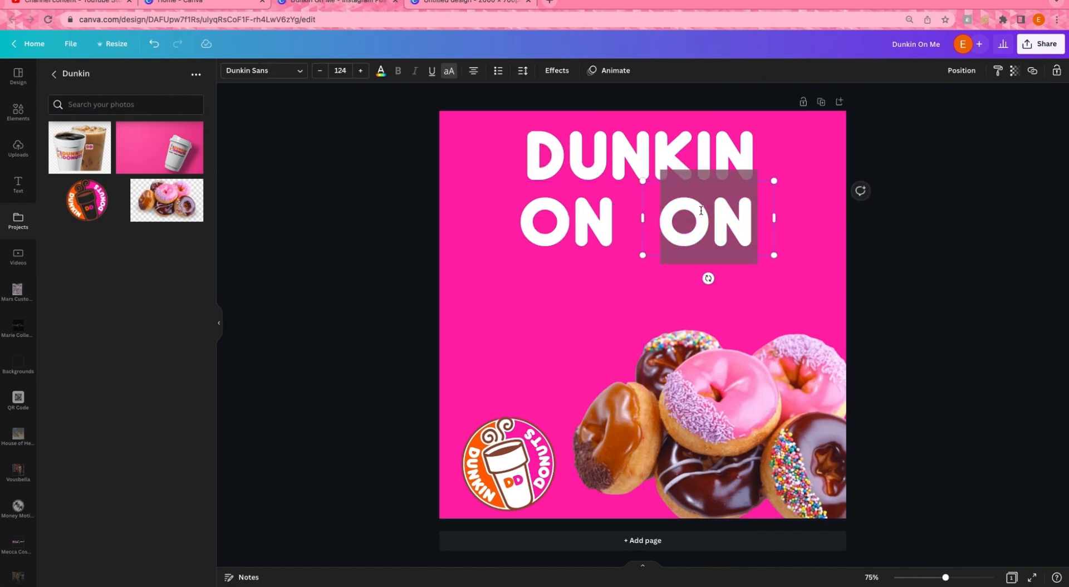
{"action": "type", "text": "ME"}
Move ON and ME close together just under DUNKIN and centre the pair on the page.
{"action": "left_click_drag", "start_coordinate": [554, 225], "coordinate": [549, 208]}
{"action": "left_click", "coordinate": [685, 226]}
{"action": "left_click_drag", "start_coordinate": [685, 227], "coordinate": [665, 210]}
{"action": "left_click", "coordinate": [585, 212]}
{"action": "left_click_drag", "start_coordinate": [585, 211], "coordinate": [596, 214]}
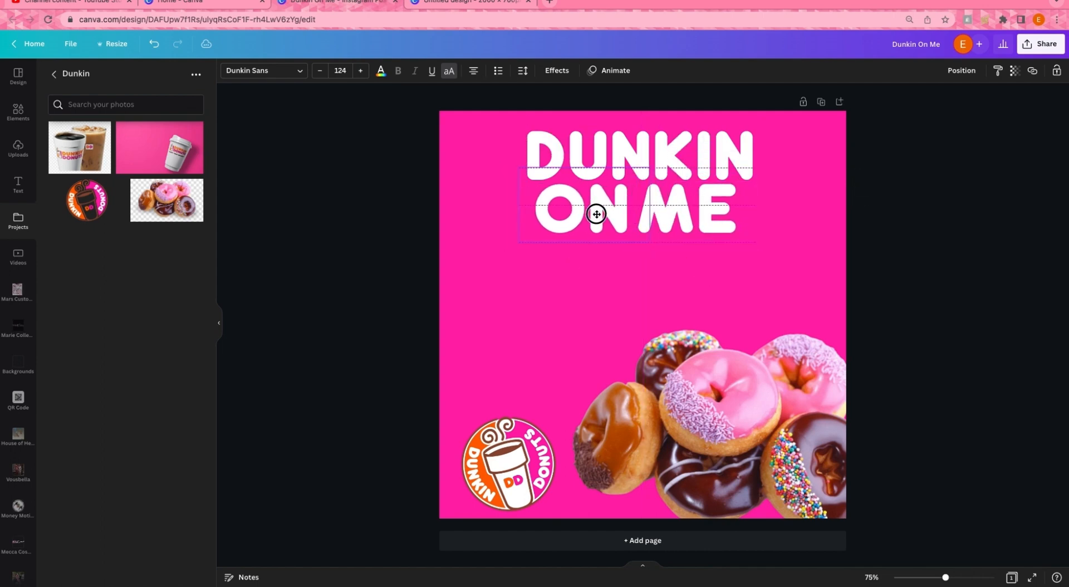
{"action": "left_click", "coordinate": [685, 214], "text": "shift"}
{"action": "left_click_drag", "start_coordinate": [684, 214], "coordinate": [690, 214]}
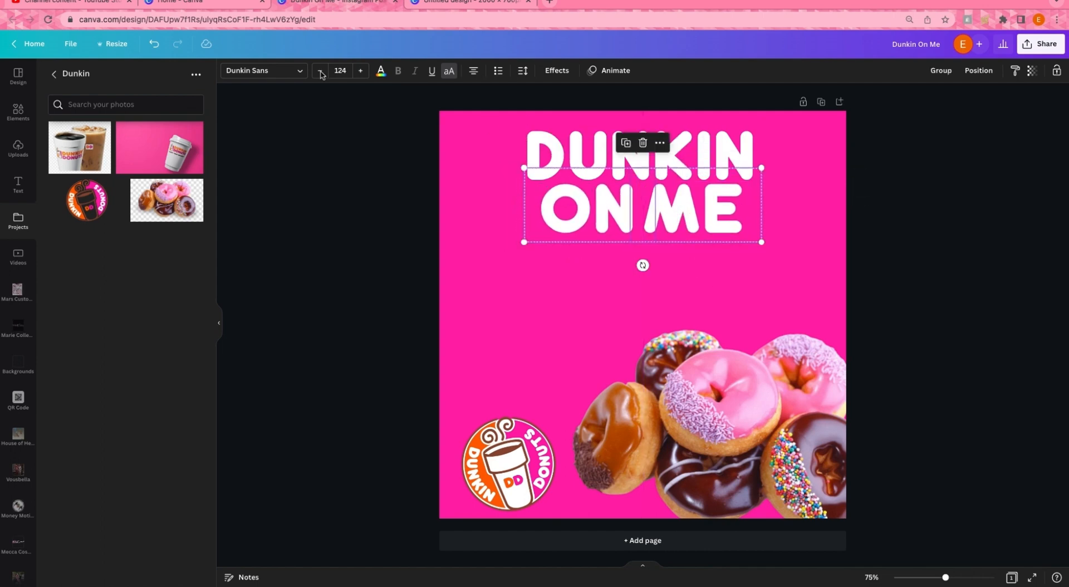
Color ON ME in the logo's orange and apply the Lift text effect to the heading lines.
{"action": "left_click", "coordinate": [381, 71]}
{"action": "left_click", "coordinate": [112, 254]}
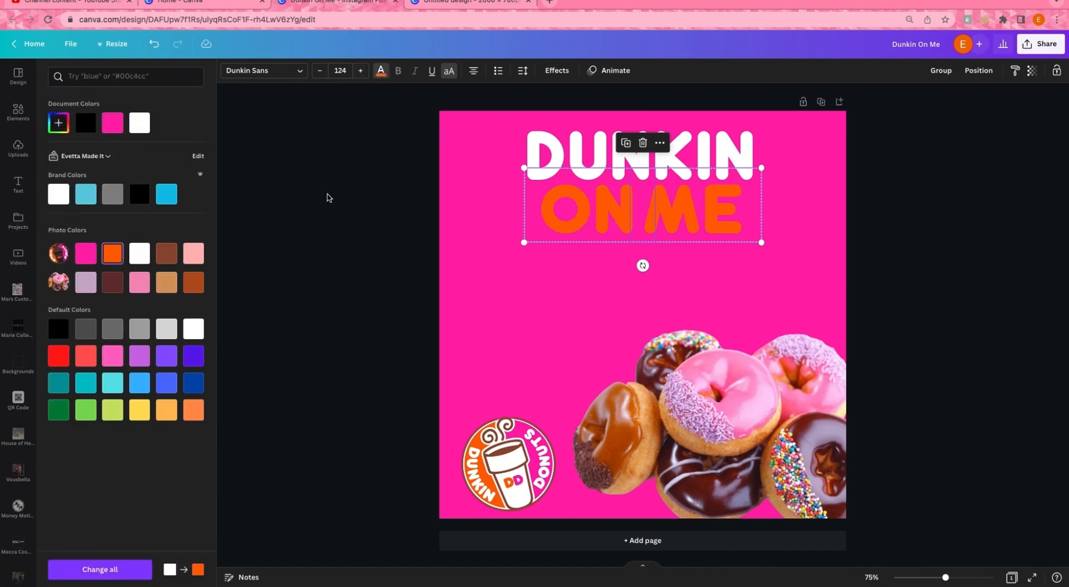
{"action": "left_click", "coordinate": [557, 70]}
{"action": "left_click", "coordinate": [166, 154]}
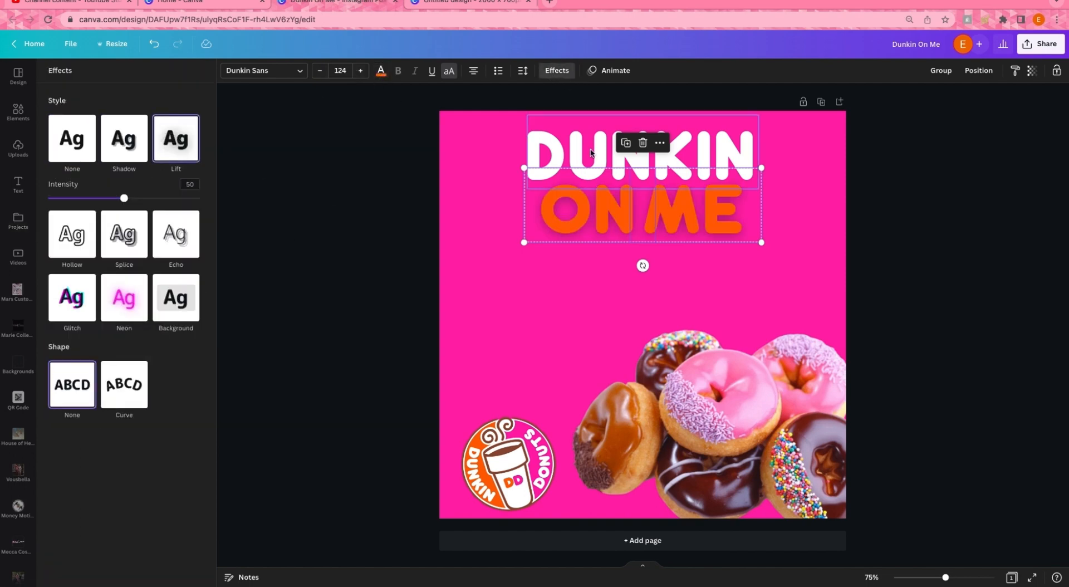
{"action": "left_click", "coordinate": [350, 172]}
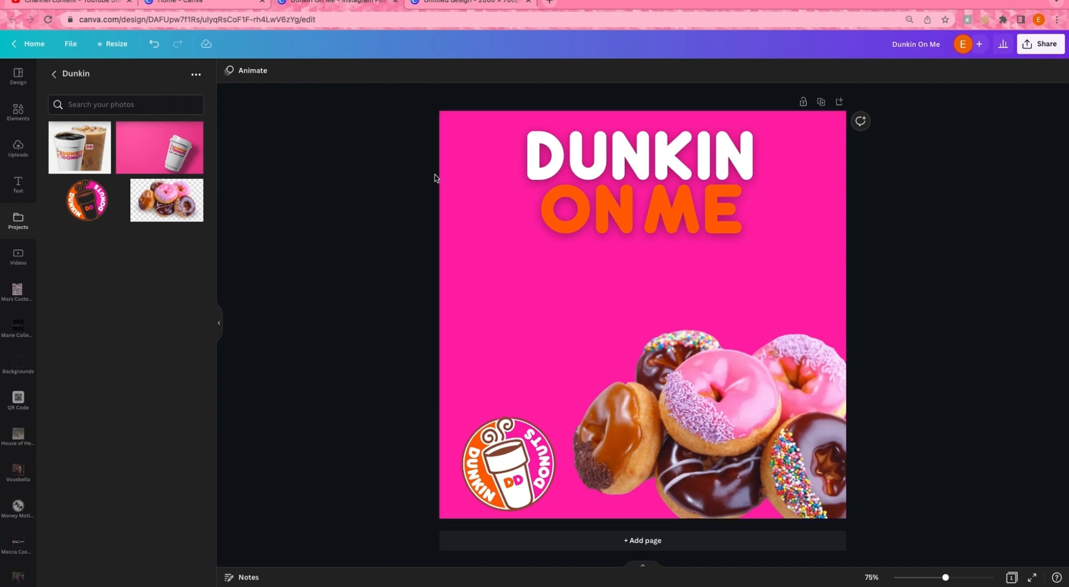
Group DUNKIN and ON ME, enlarge the group to about size 150, and centre it at the page's top.
{"action": "left_click_drag", "start_coordinate": [495, 131], "coordinate": [696, 228]}
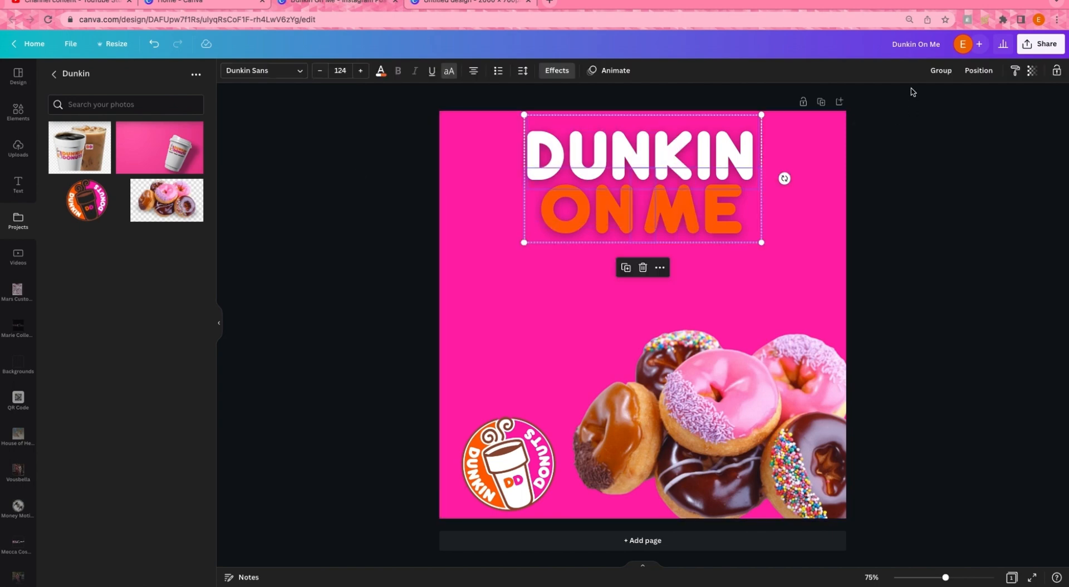
{"action": "left_click", "coordinate": [941, 70]}
{"action": "left_click_drag", "start_coordinate": [762, 243], "coordinate": [810, 268]}
{"action": "left_click_drag", "start_coordinate": [730, 177], "coordinate": [708, 164]}
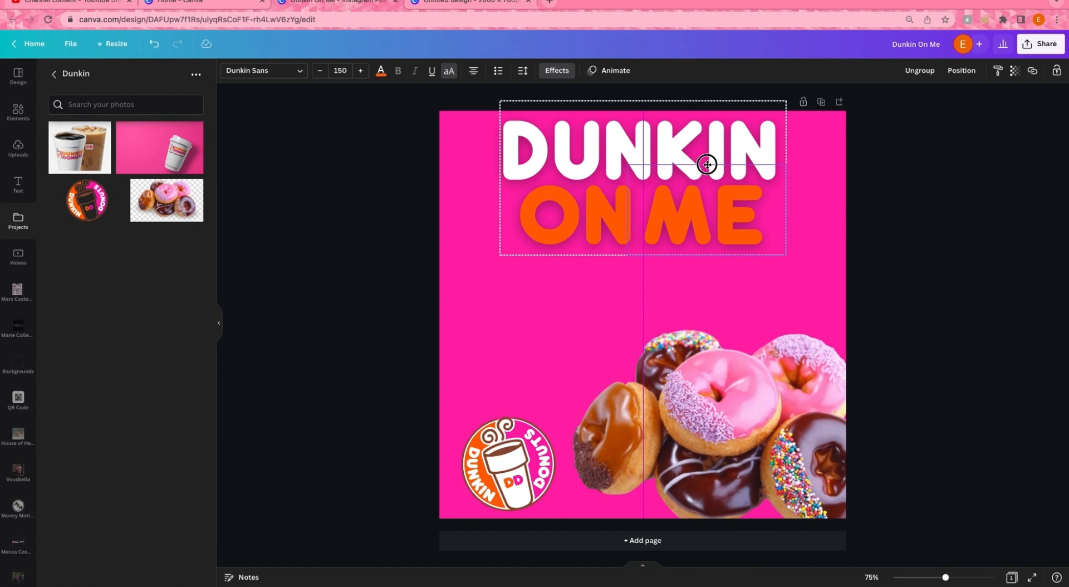
Insert an orange square shape in the middle of the page.
{"action": "left_click", "coordinate": [465, 167]}
{"action": "key", "text": "r"}
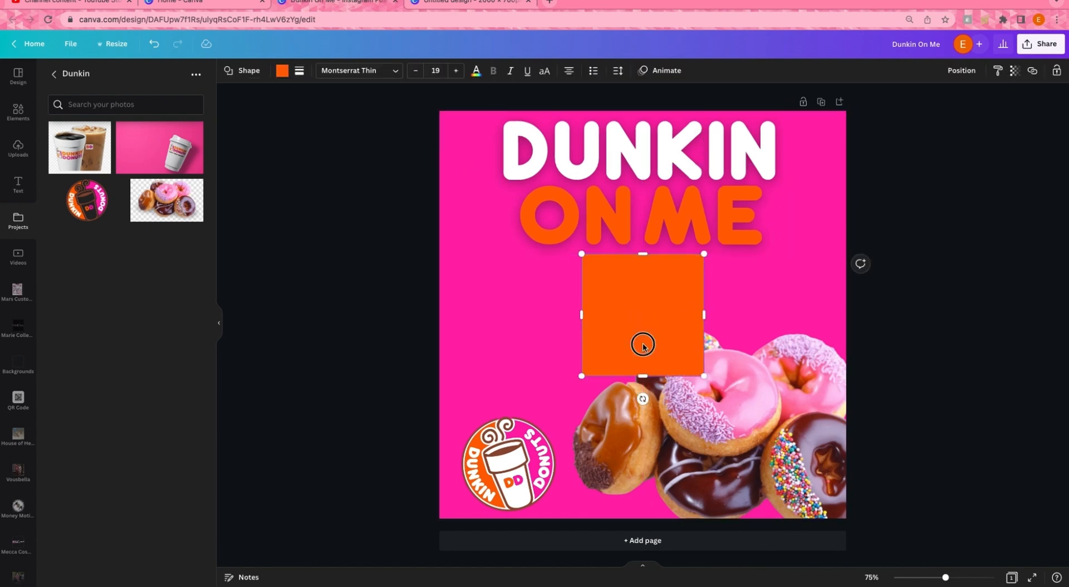
Try to turn the orange square into a full-page shape with a solid border and a white fill.
{"action": "left_click_drag", "start_coordinate": [643, 345], "coordinate": [501, 198]}
{"action": "left_click_drag", "start_coordinate": [560, 238], "coordinate": [847, 518]}
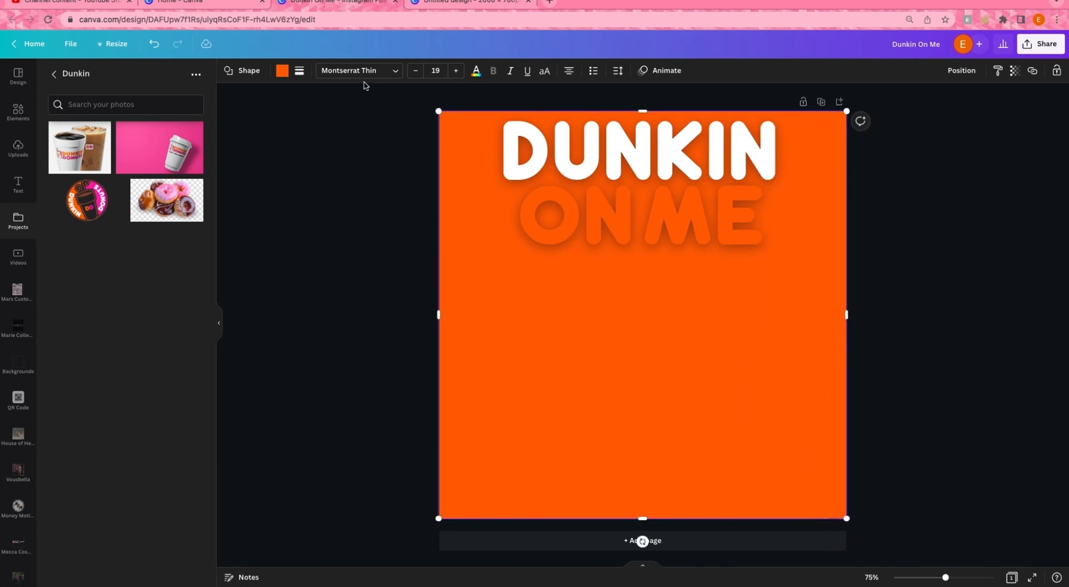
{"action": "left_click", "coordinate": [282, 71]}
{"action": "left_click", "coordinate": [86, 121]}
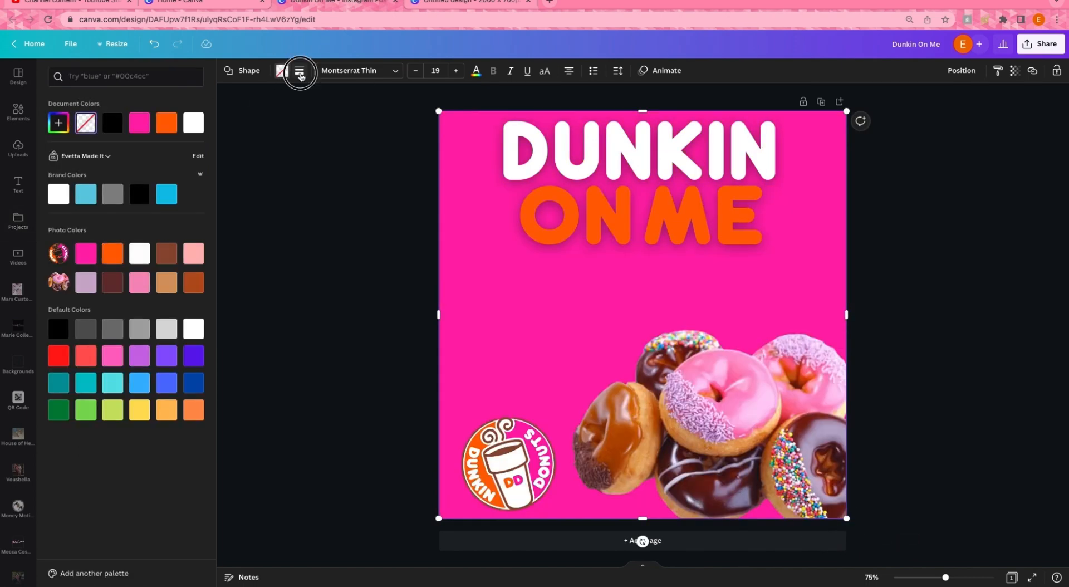
{"action": "left_click", "coordinate": [300, 73]}
{"action": "left_click", "coordinate": [333, 100]}
{"action": "left_click", "coordinate": [193, 123]}
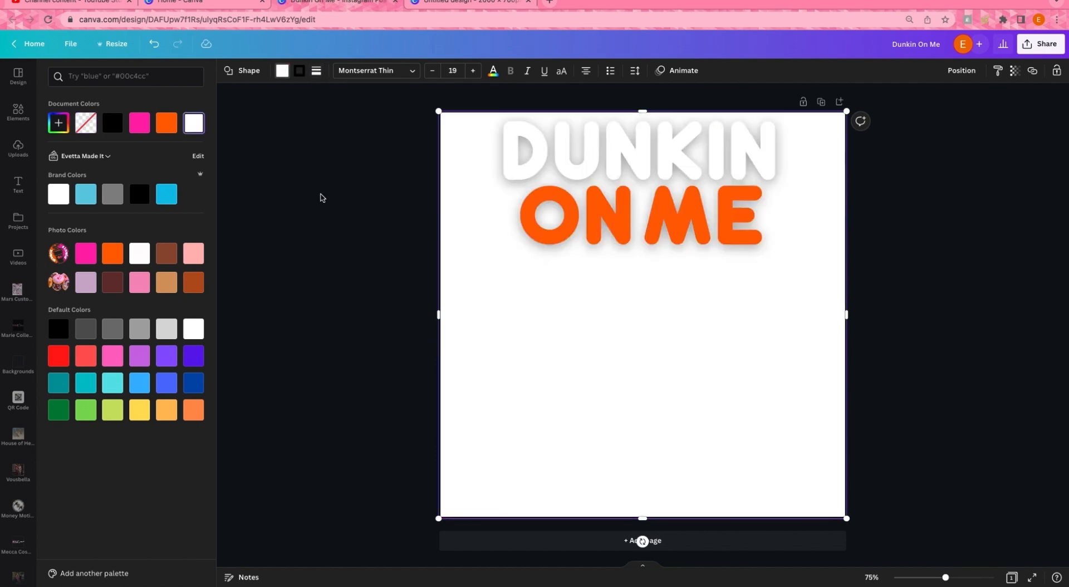
{"action": "key", "text": "ctrl+z"}
{"action": "key", "text": "ctrl+z"}
{"action": "key", "text": "ctrl+z"}
{"action": "key", "text": "ctrl+z"}
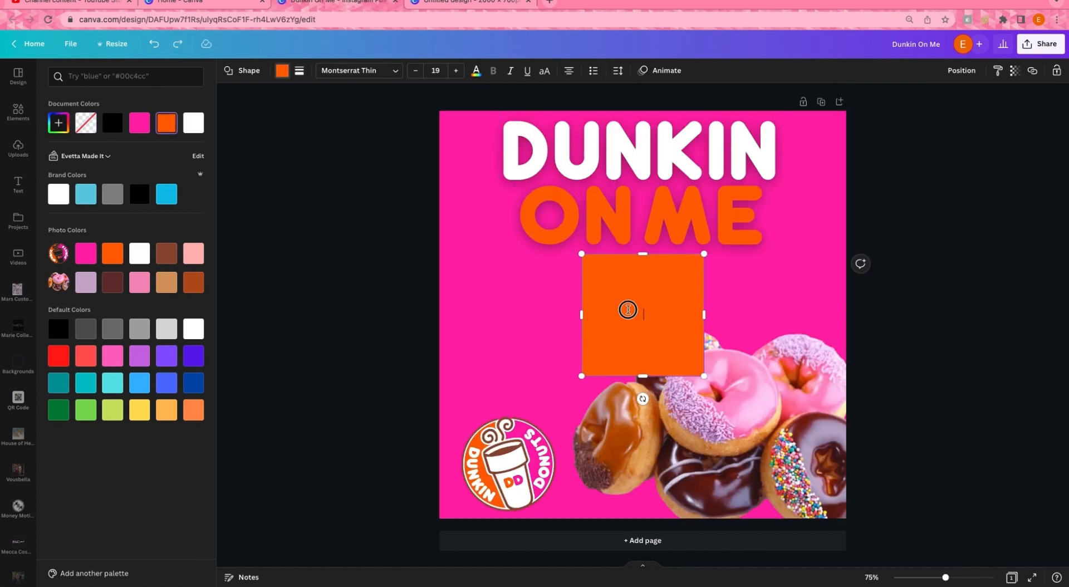
{"action": "double_click", "coordinate": [627, 308]}
{"action": "left_click", "coordinate": [317, 268]}
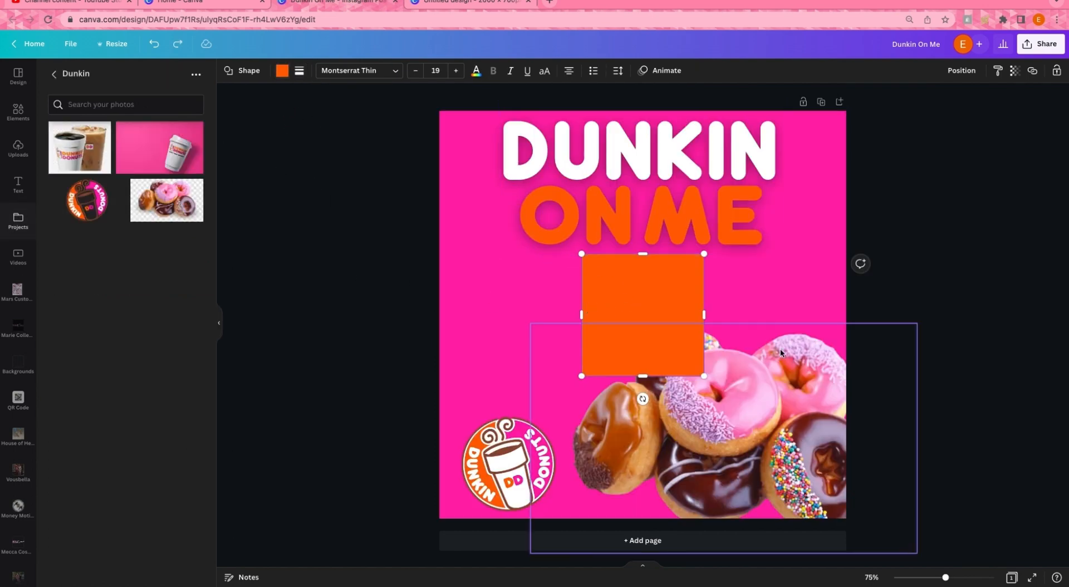
Delete the orange square and move the donuts image slightly lower so it runs off the page's bottom edge.
{"action": "left_click", "coordinate": [351, 294]}
{"action": "left_click", "coordinate": [670, 307]}
{"action": "key", "text": "Delete"}
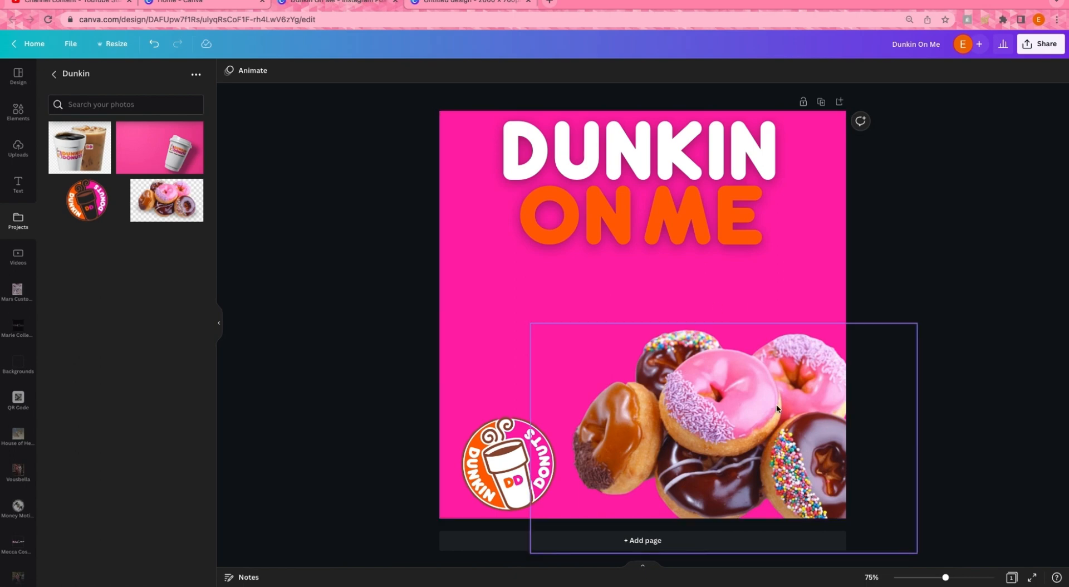
{"action": "left_click_drag", "start_coordinate": [777, 406], "coordinate": [768, 432]}
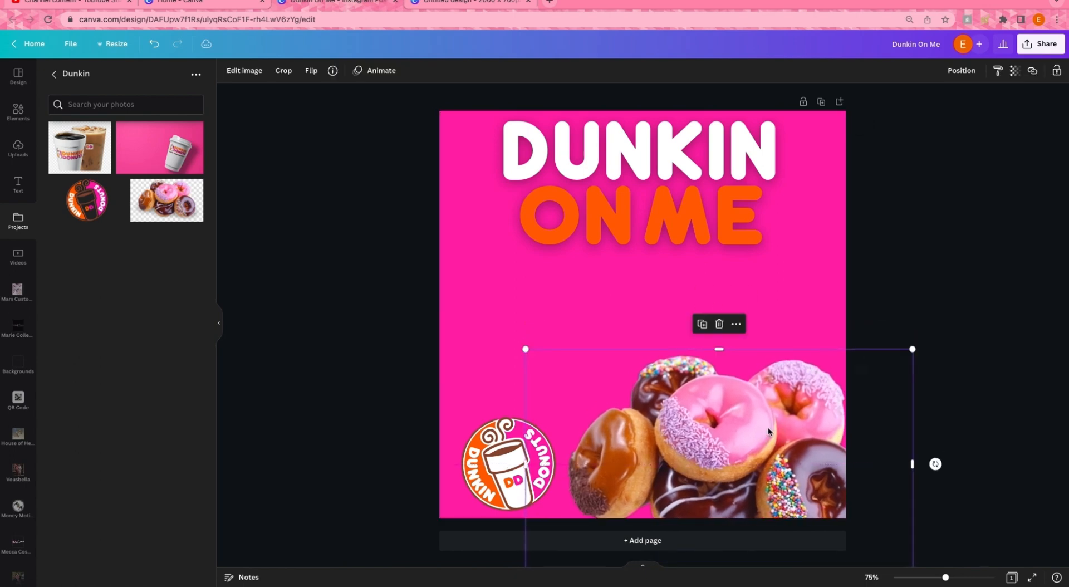
{"action": "left_click", "coordinate": [384, 280]}
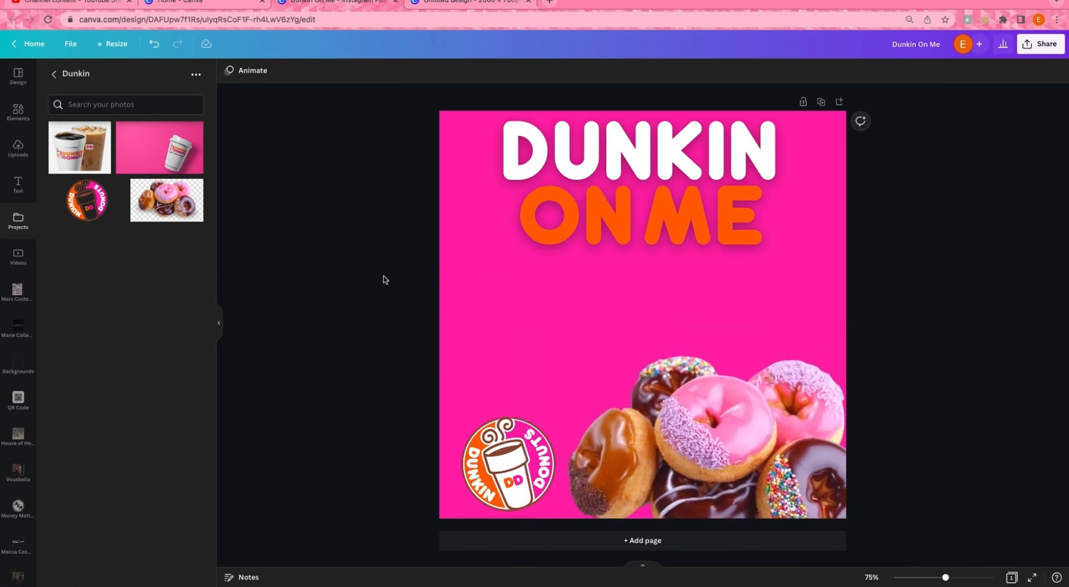
Search the elements for "sprinkles" and place the scattered sprinkles photo over the page's upper-left edge.
{"action": "left_click", "coordinate": [17, 109]}
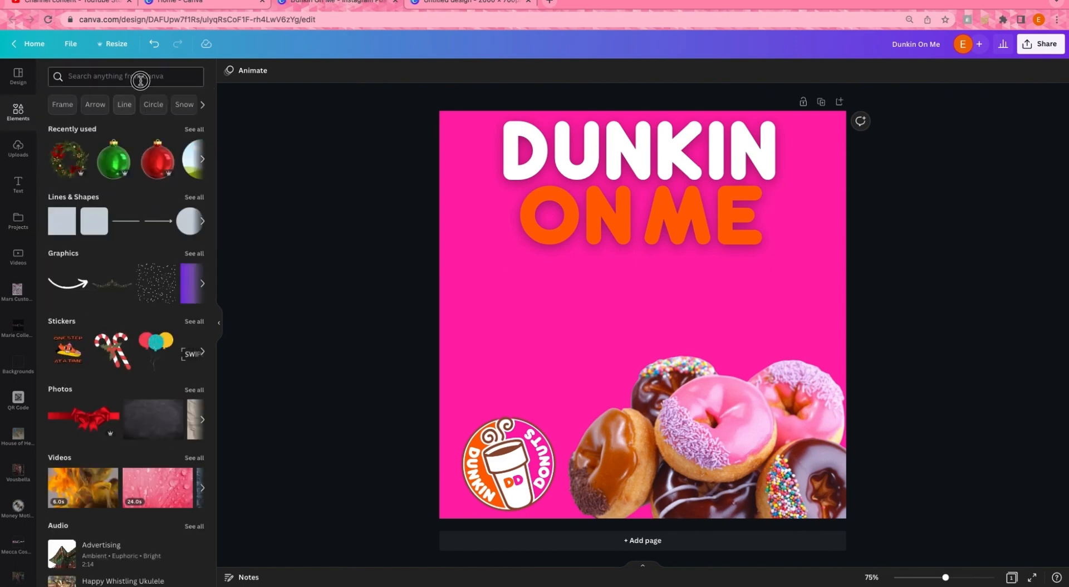
{"action": "left_click", "coordinate": [141, 78]}
{"action": "type", "text": "sprinkles"}
{"action": "key", "text": "Return"}
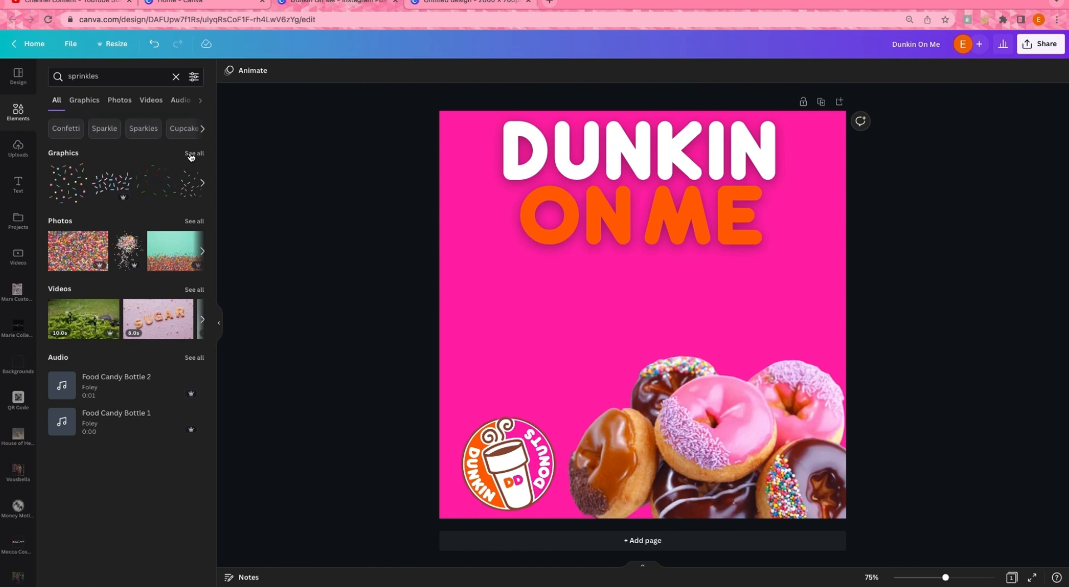
{"action": "left_click", "coordinate": [120, 251]}
{"action": "left_click_drag", "start_coordinate": [646, 285], "coordinate": [425, 203]}
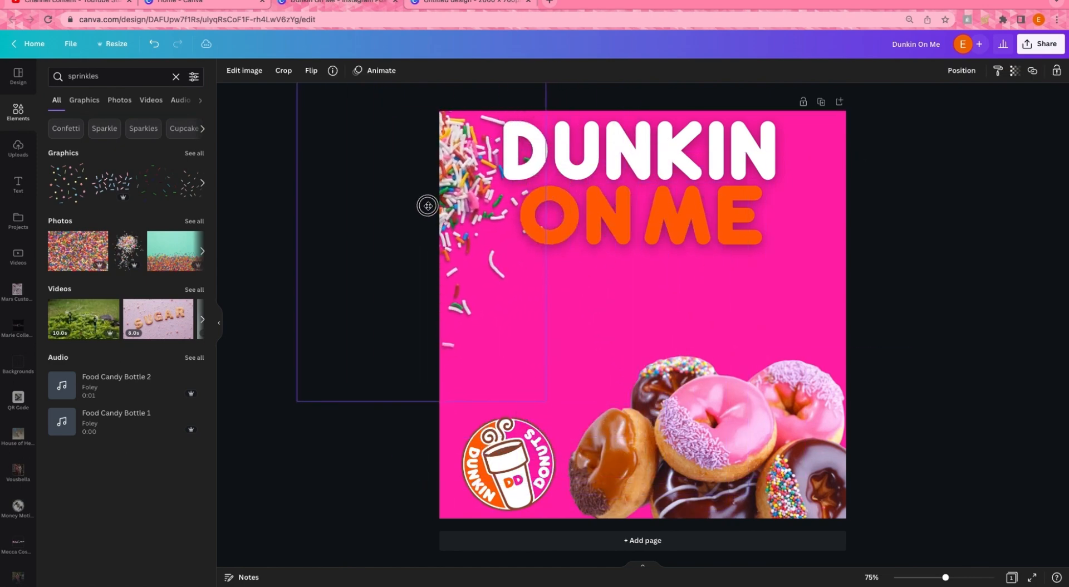
{"action": "left_click", "coordinate": [886, 313]}
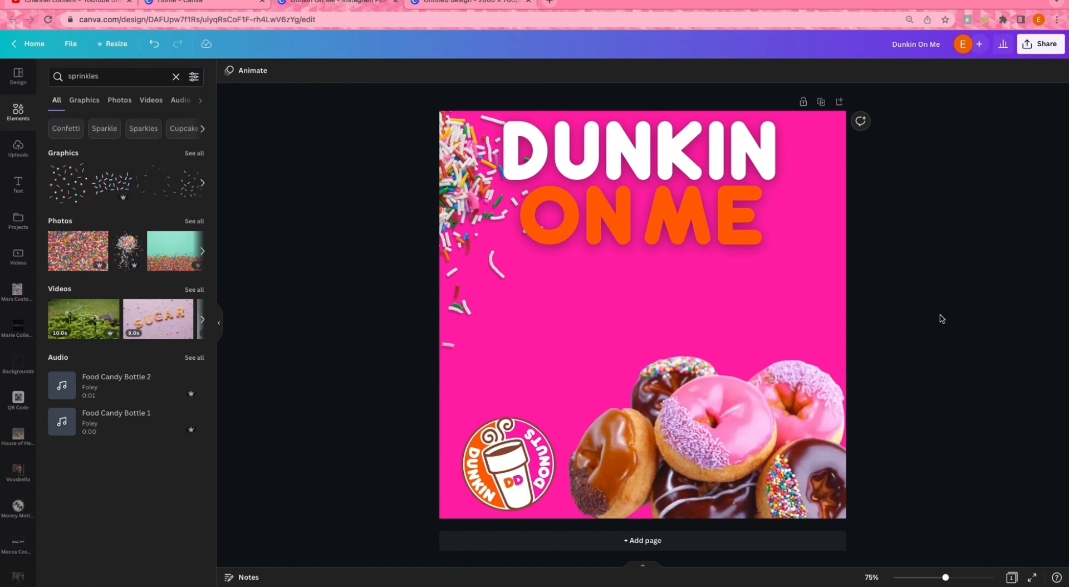
Add the tagline "Enjoy a treat on me!" in uppercase at about size 34, centred just below ON ME.
{"action": "key", "text": "t"}
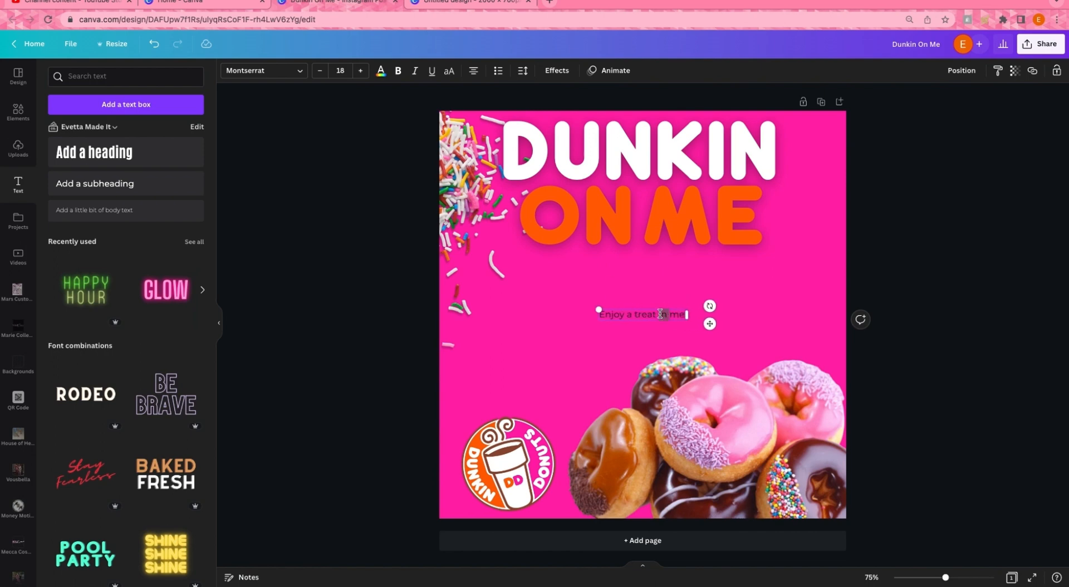
{"action": "left_click", "coordinate": [690, 334]}
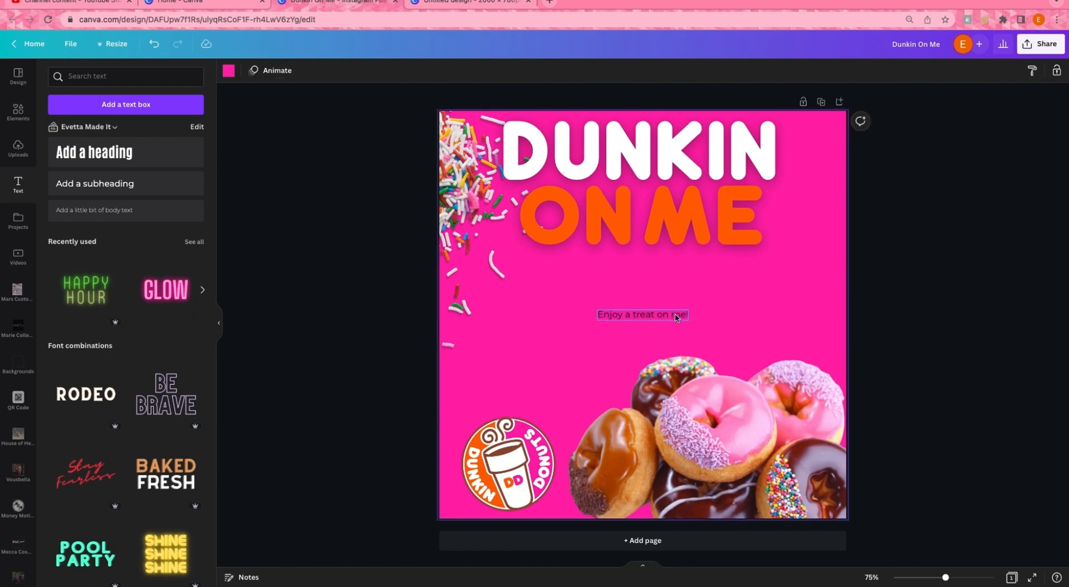
{"action": "left_click_drag", "start_coordinate": [686, 321], "coordinate": [681, 268]}
{"action": "left_click_drag", "start_coordinate": [590, 254], "coordinate": [494, 245]}
{"action": "left_click", "coordinate": [449, 70]}
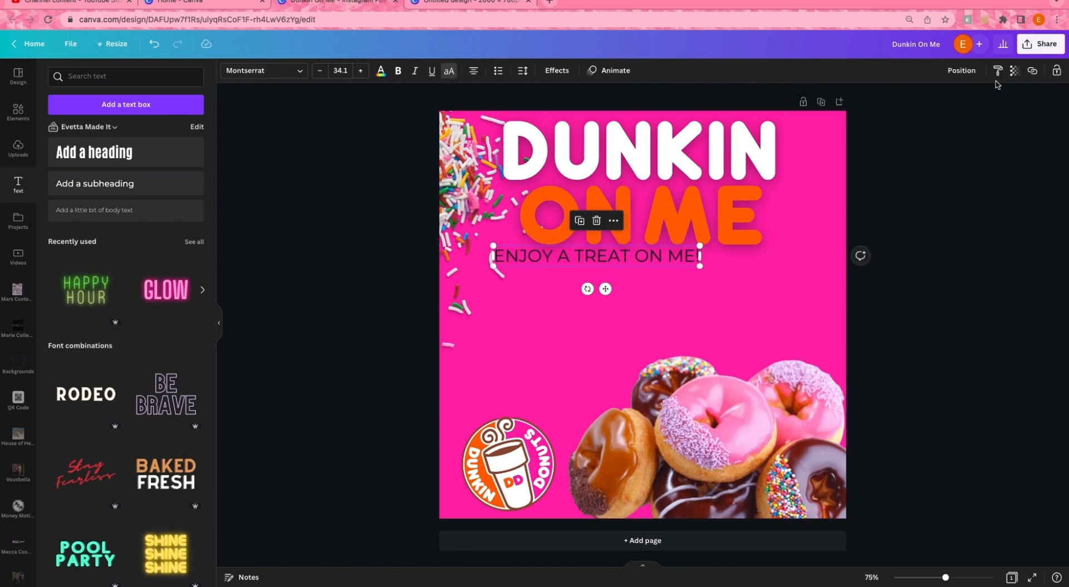
{"action": "left_click", "coordinate": [972, 73]}
{"action": "left_click", "coordinate": [925, 162]}
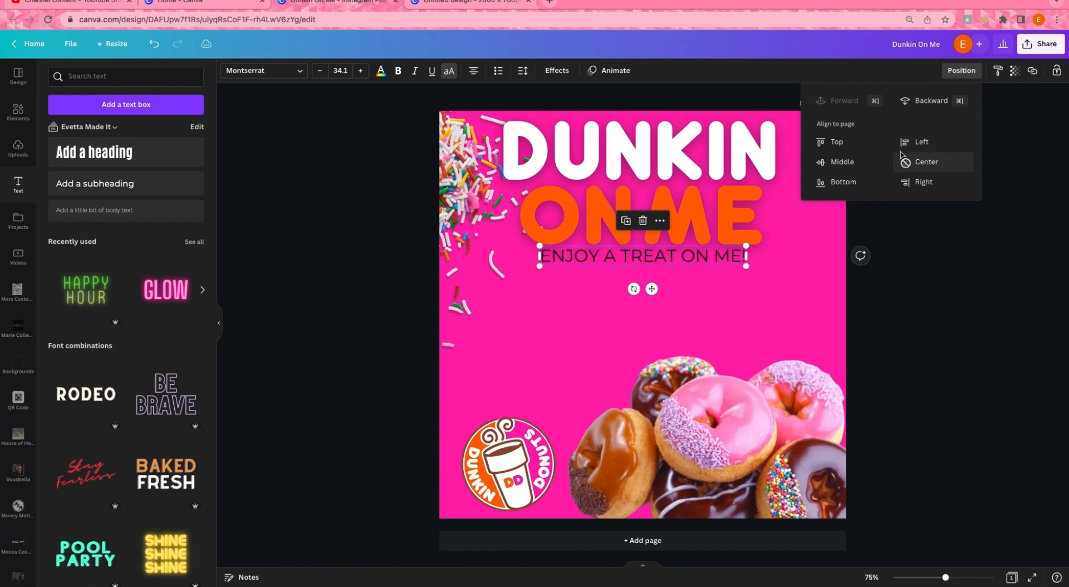
Set the tagline's font to BDSans.
{"action": "left_click", "coordinate": [260, 71]}
{"action": "type", "text": "dun"}
{"action": "left_click", "coordinate": [193, 77]}
{"action": "type", "text": "sans"}
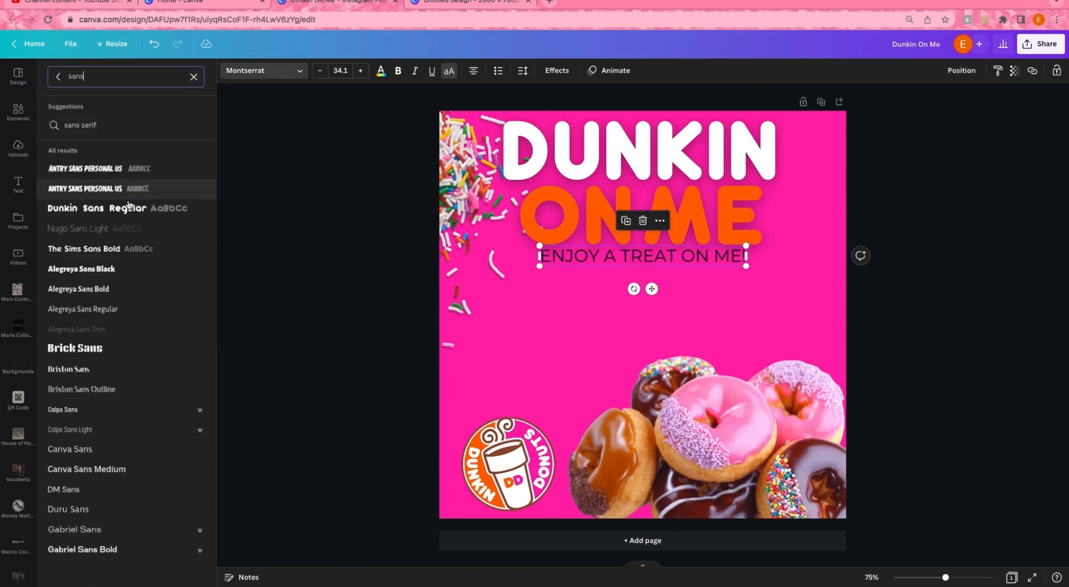
{"action": "scroll", "coordinate": [125, 279], "scroll_direction": "down", "scroll_amount": 2}
{"action": "scroll", "coordinate": [125, 281], "scroll_direction": "down", "scroll_amount": 8}
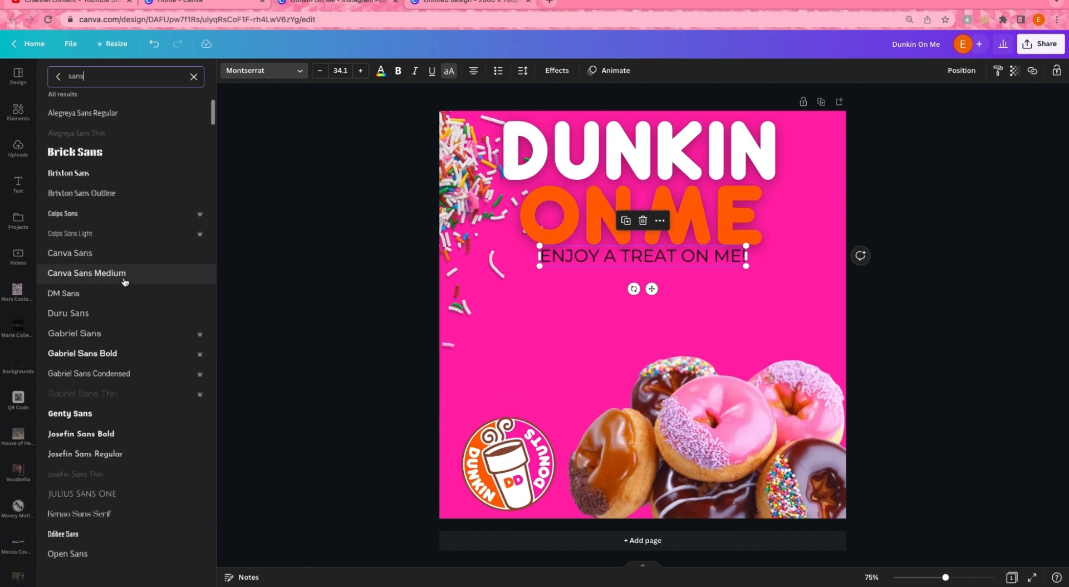
{"action": "scroll", "coordinate": [125, 281], "scroll_direction": "down", "scroll_amount": 4}
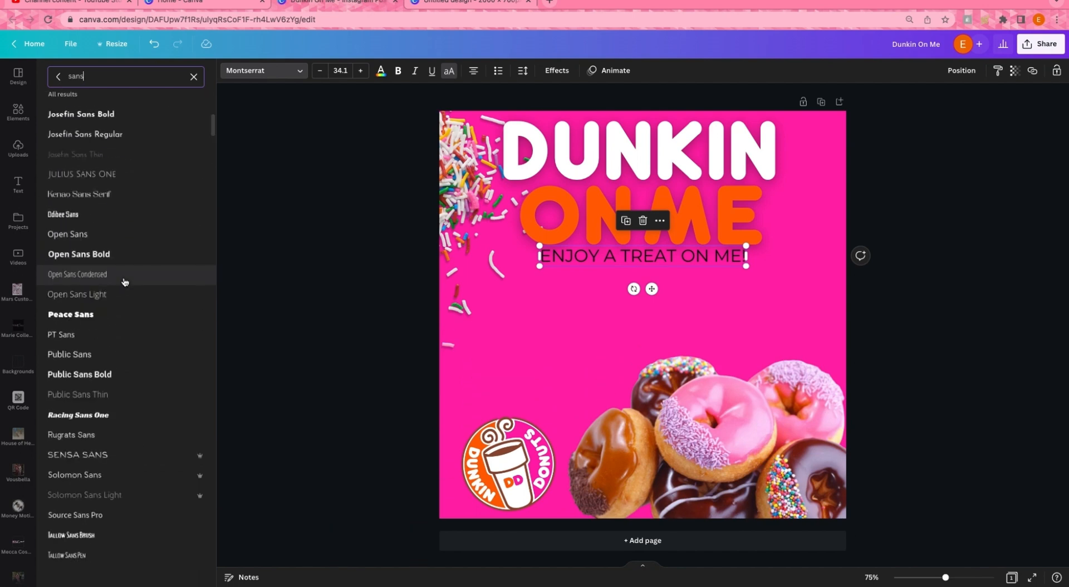
{"action": "left_click", "coordinate": [101, 82]}
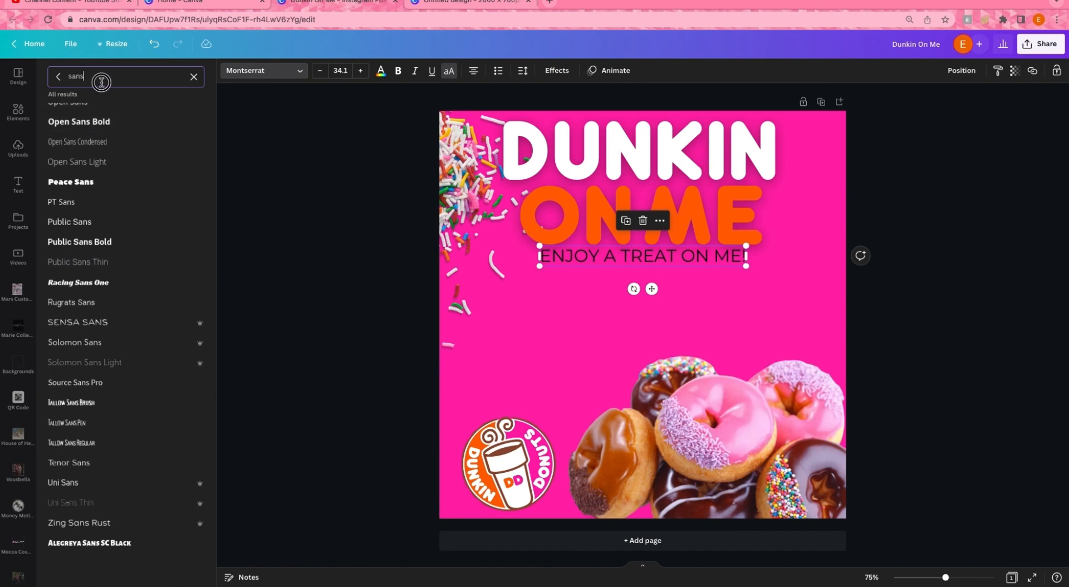
{"action": "type", "text": "bd"}
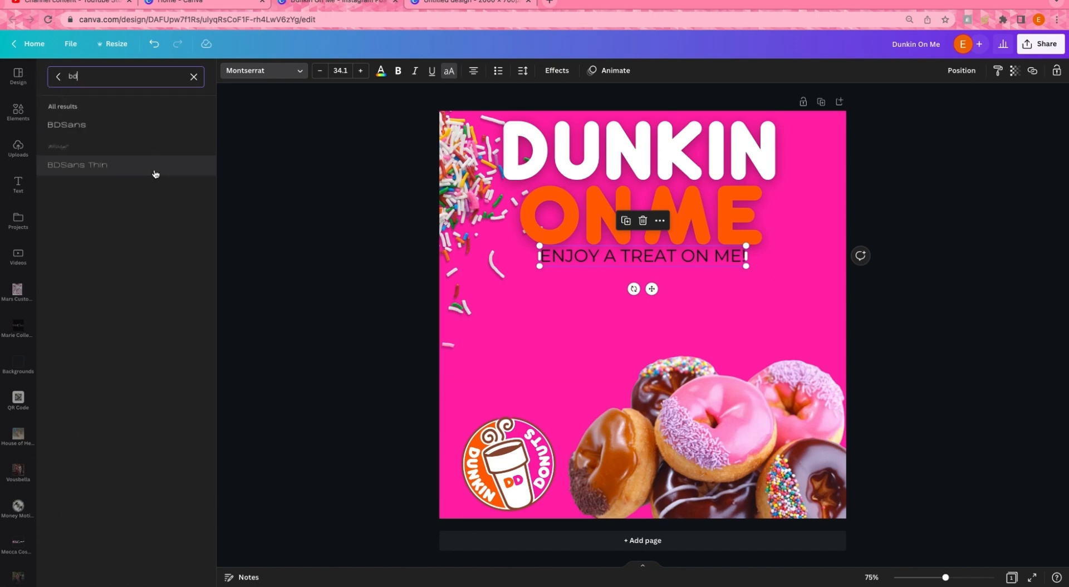
{"action": "left_click", "coordinate": [159, 166]}
{"action": "left_click", "coordinate": [144, 123]}
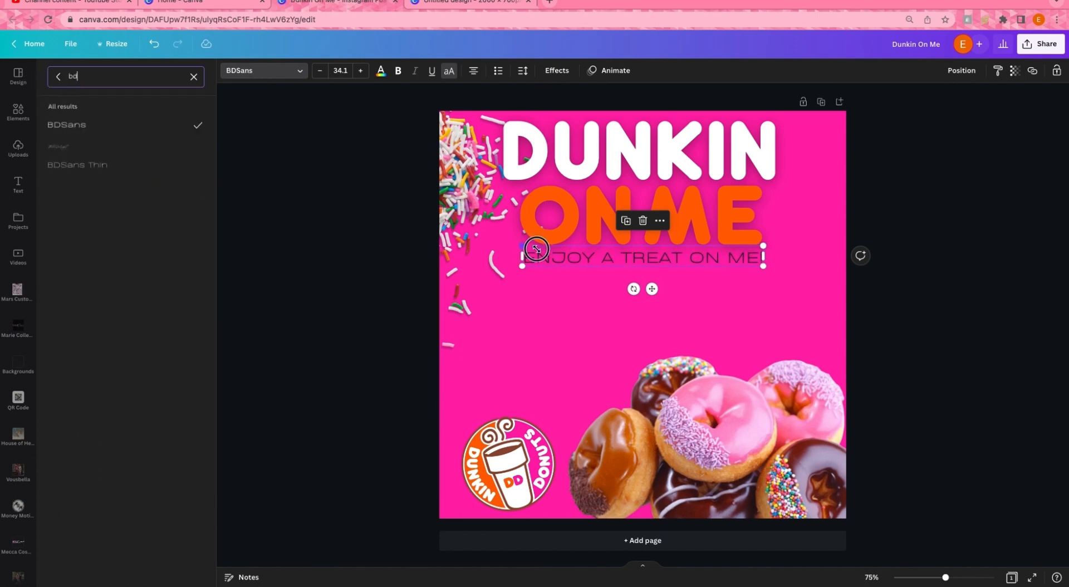
Shrink the tagline to about size 25 and re-centre it, and shift it together with the heading slightly down the page.
{"action": "left_click_drag", "start_coordinate": [537, 249], "coordinate": [587, 251]}
{"action": "left_click_drag", "start_coordinate": [684, 288], "coordinate": [652, 287]}
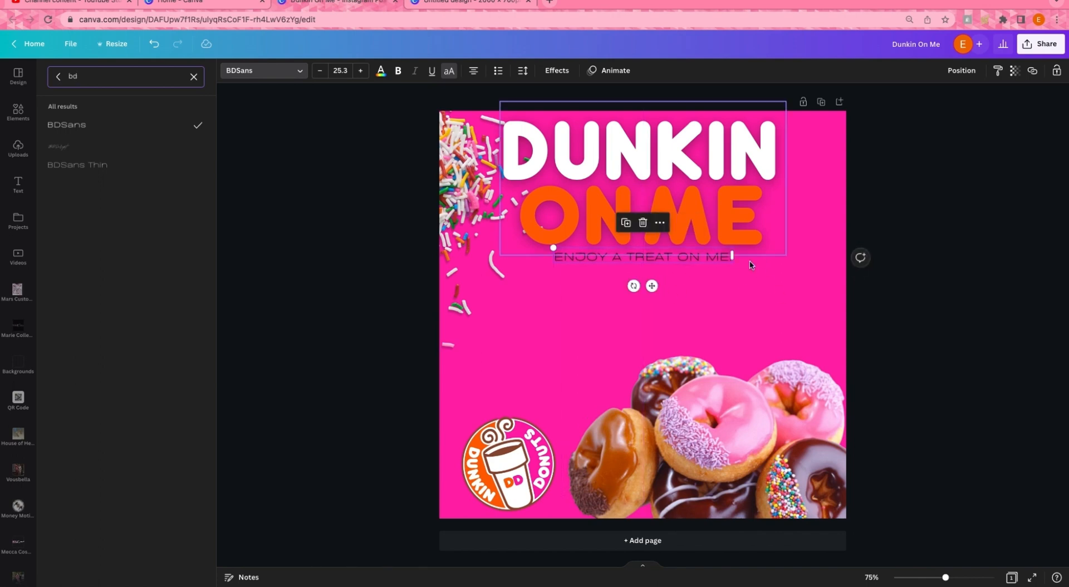
{"action": "left_click", "coordinate": [700, 218], "text": "shift"}
{"action": "left_click_drag", "start_coordinate": [700, 218], "coordinate": [712, 243]}
{"action": "left_click", "coordinate": [412, 333]}
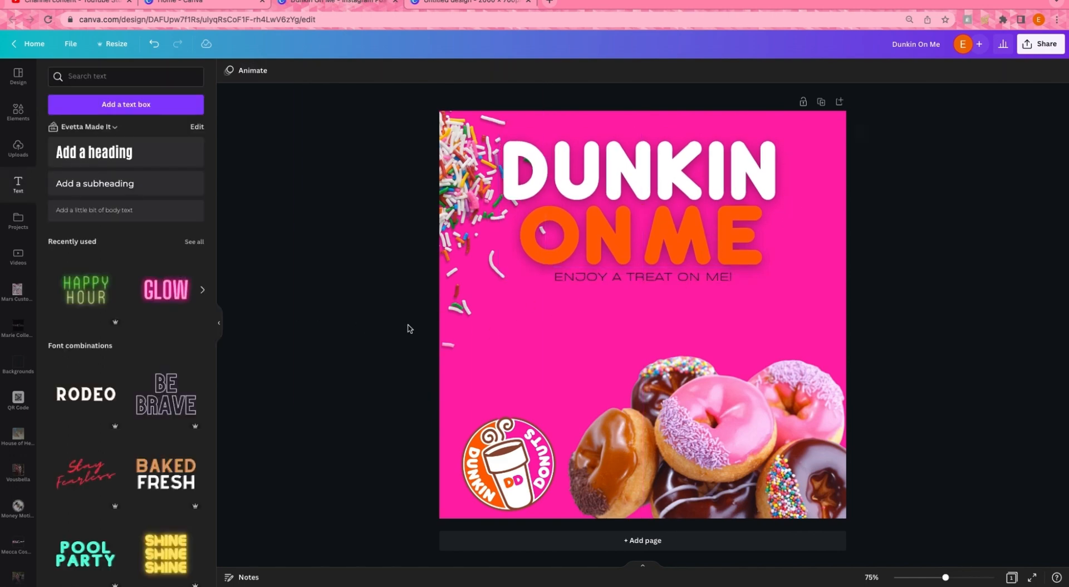
Duplicate the tagline above DUNKIN and replace the copy's text with "YOUR BUSINESS NAME HERE".
{"action": "left_click", "coordinate": [679, 278]}
{"action": "left_click", "coordinate": [626, 243]}
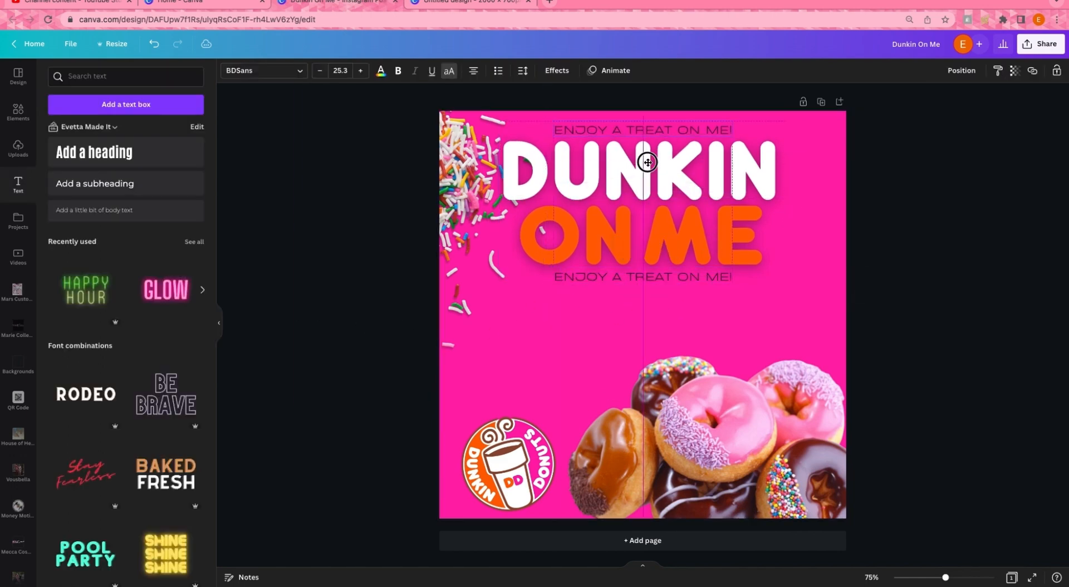
{"action": "left_click", "coordinate": [666, 129]}
{"action": "right_click", "coordinate": [665, 129]}
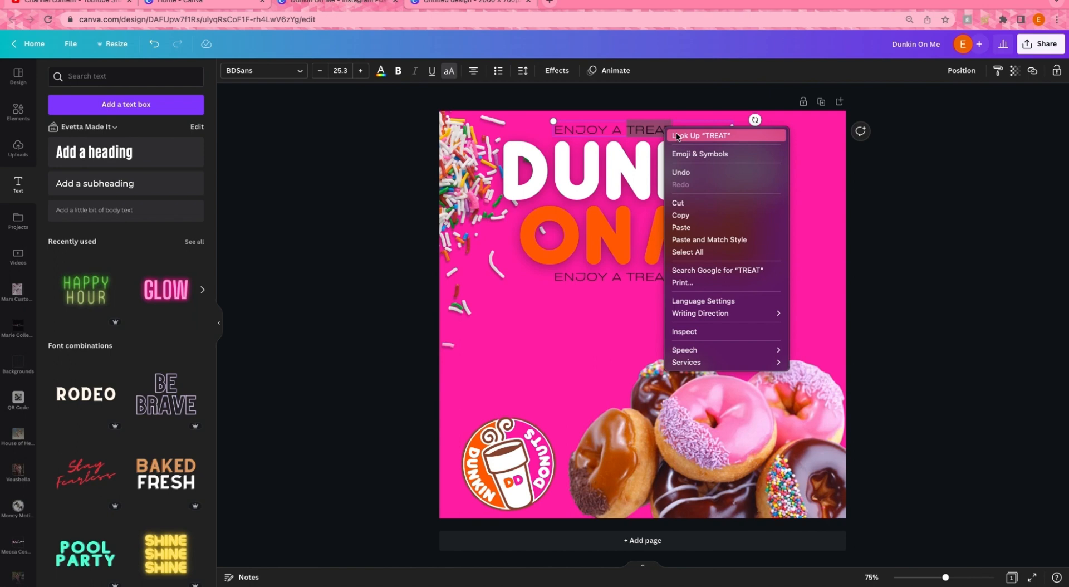
{"action": "left_click", "coordinate": [709, 252]}
{"action": "type", "text": "YOUR BUSINESS"}
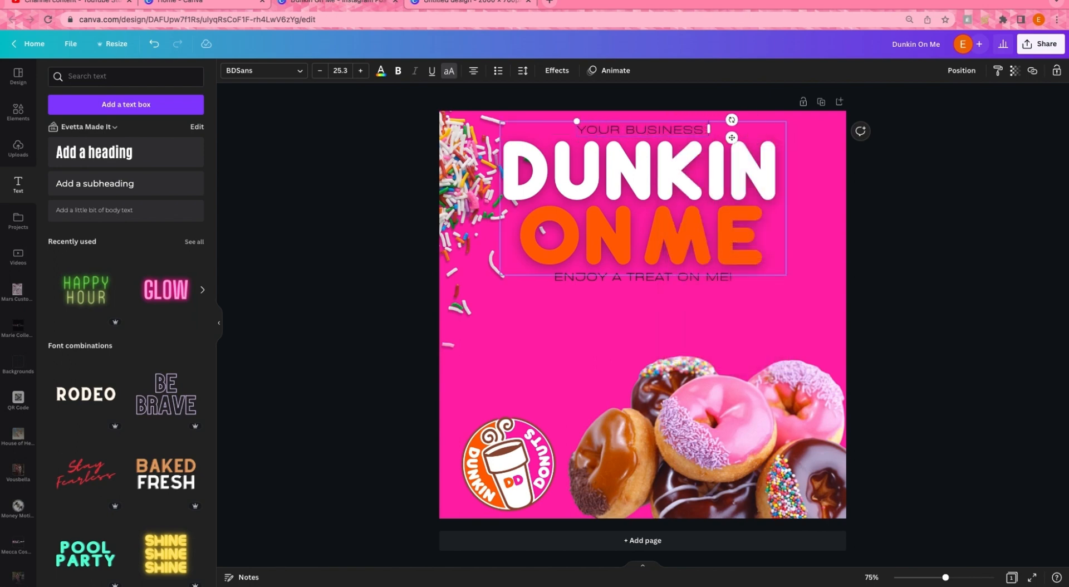
{"action": "type", "text": " NAME HERE"}
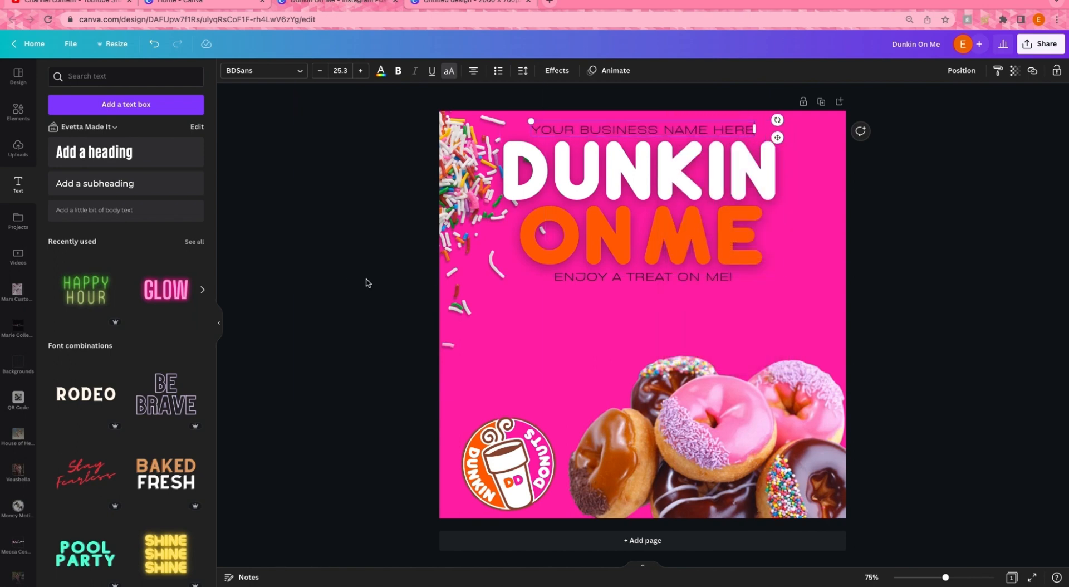
Shrink the business name line to about size 20, centre it on the page, and nudge it slightly up from DUNKIN.
{"action": "left_click_drag", "start_coordinate": [532, 121], "coordinate": [575, 123]}
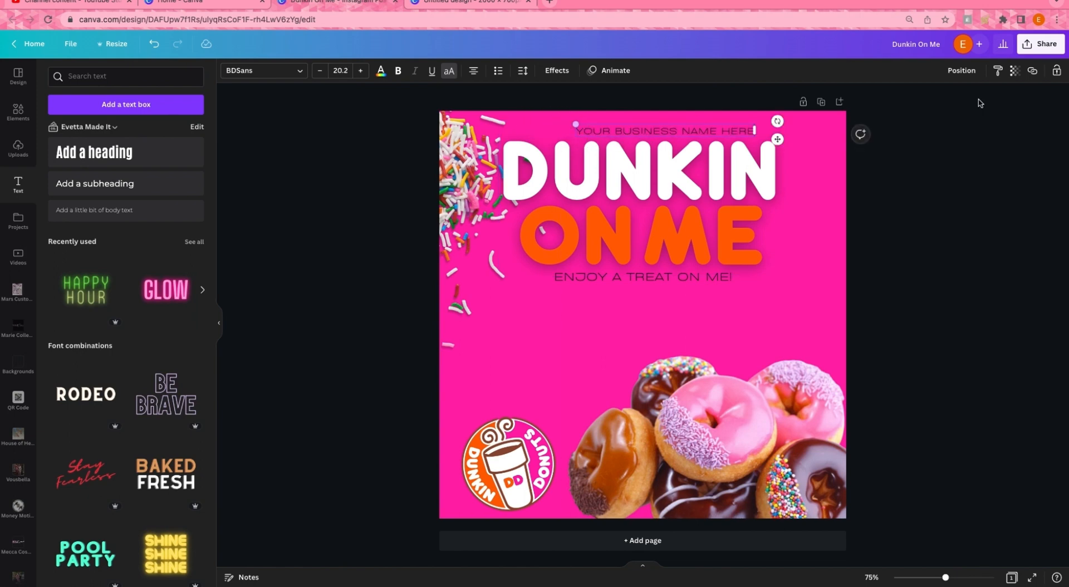
{"action": "left_click", "coordinate": [962, 70]}
{"action": "left_click", "coordinate": [924, 162]}
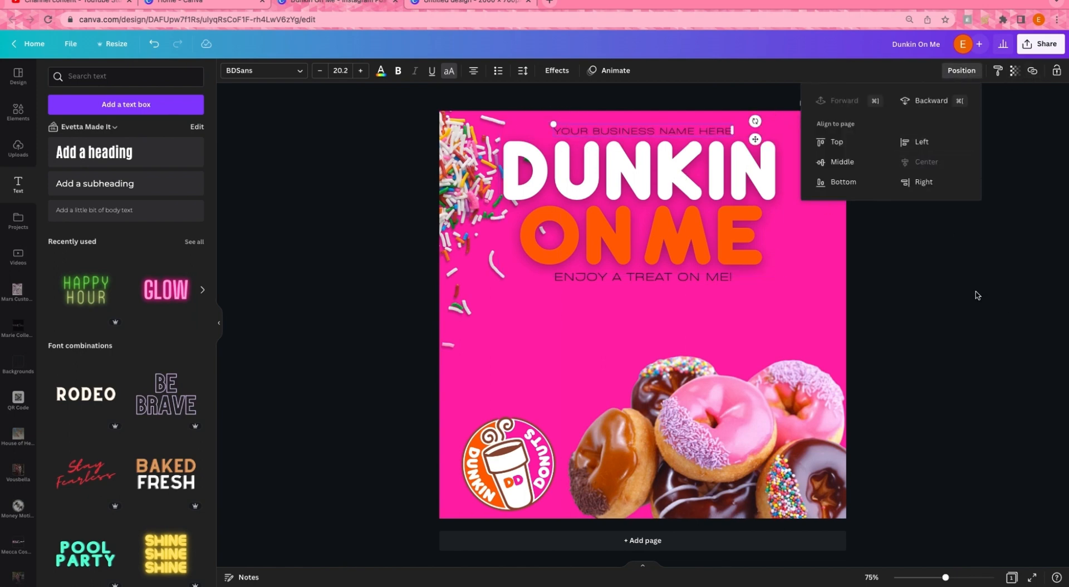
{"action": "left_click", "coordinate": [690, 132]}
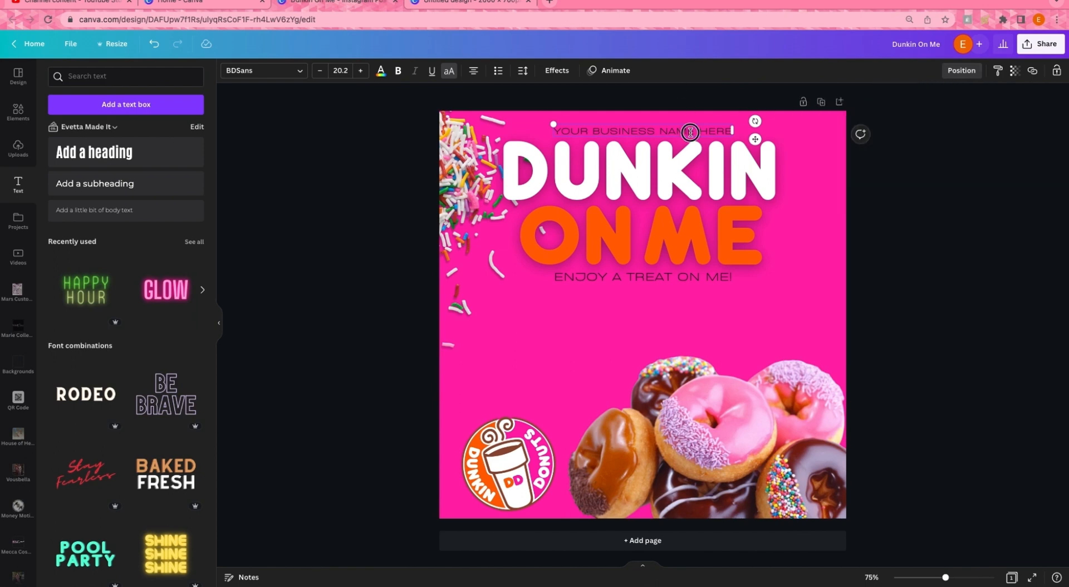
{"action": "left_click_drag", "start_coordinate": [752, 139], "coordinate": [755, 133]}
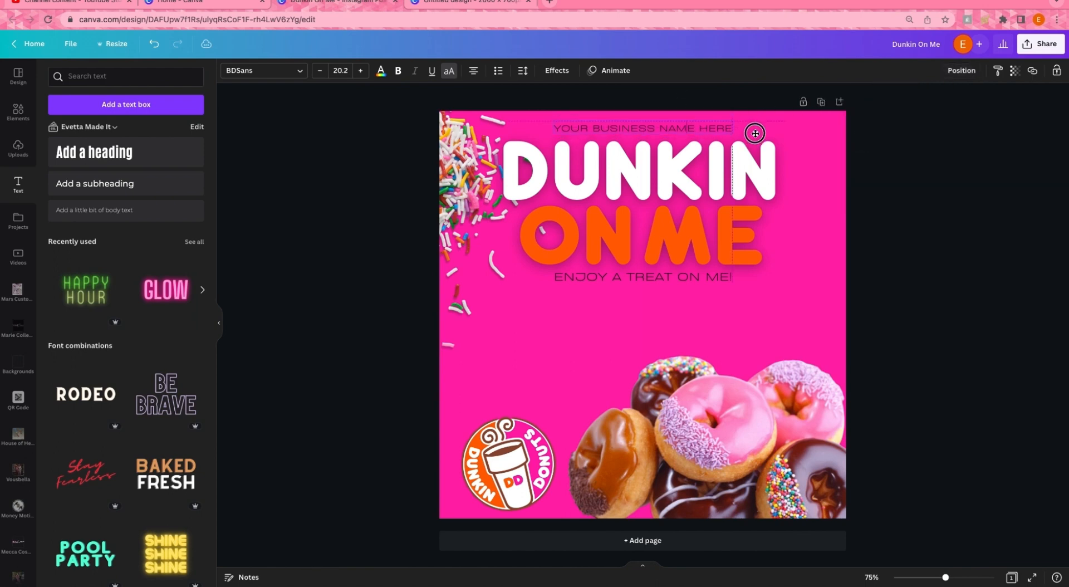
{"action": "left_click", "coordinate": [910, 225]}
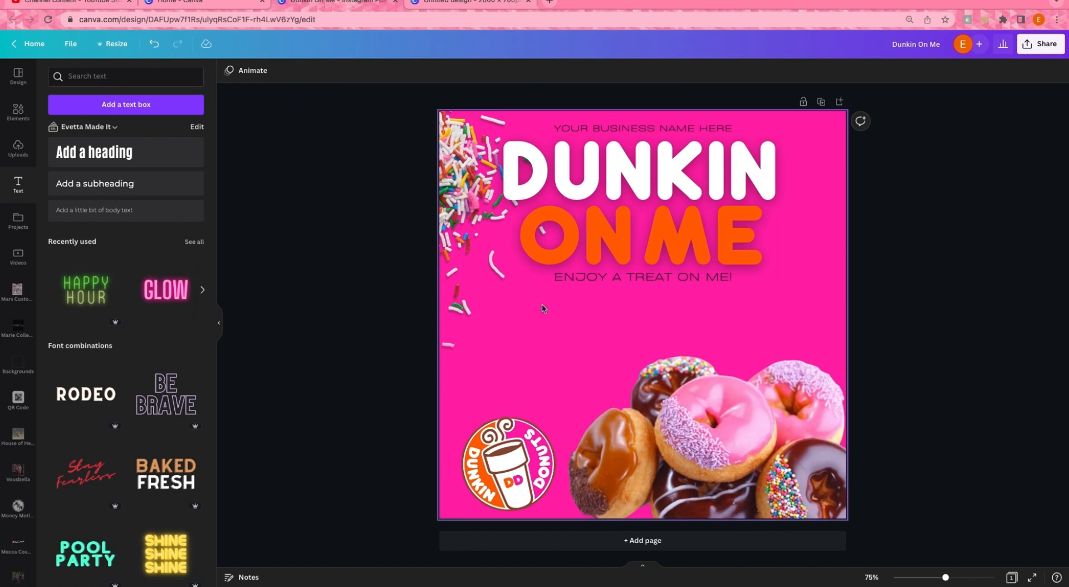
Search the elements for "barcode" and place the long barcode photo, scaled down and centred, beneath the tagline.
{"action": "left_click", "coordinate": [18, 111]}
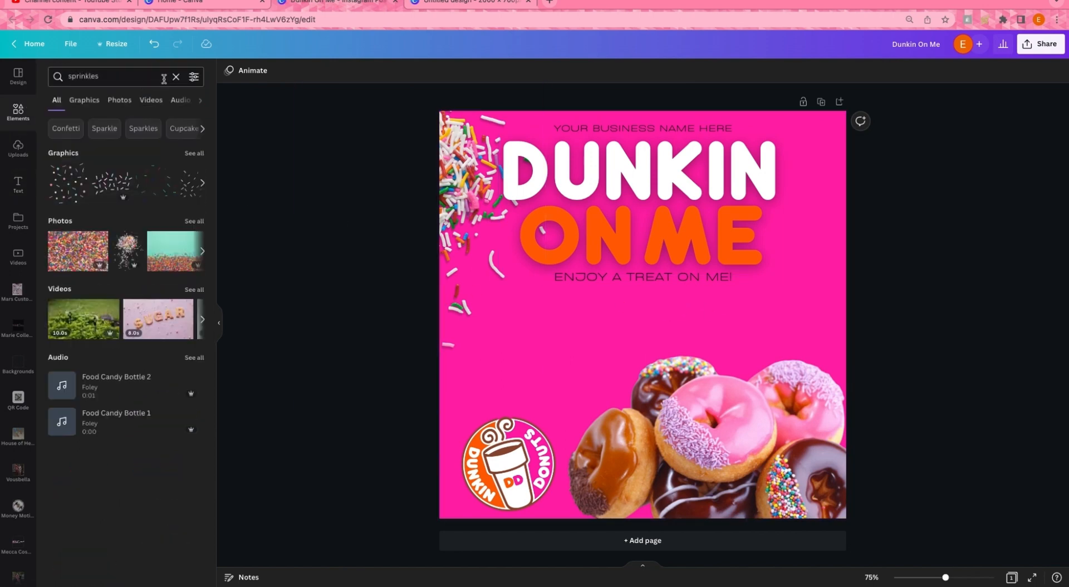
{"action": "left_click", "coordinate": [182, 78]}
{"action": "type", "text": "barcode"}
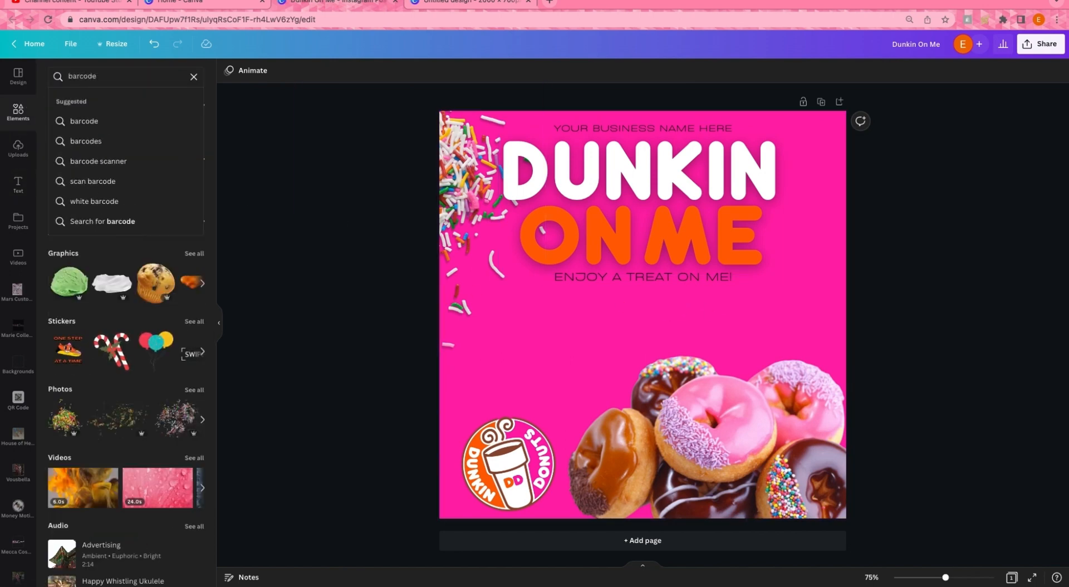
{"action": "key", "text": "Return"}
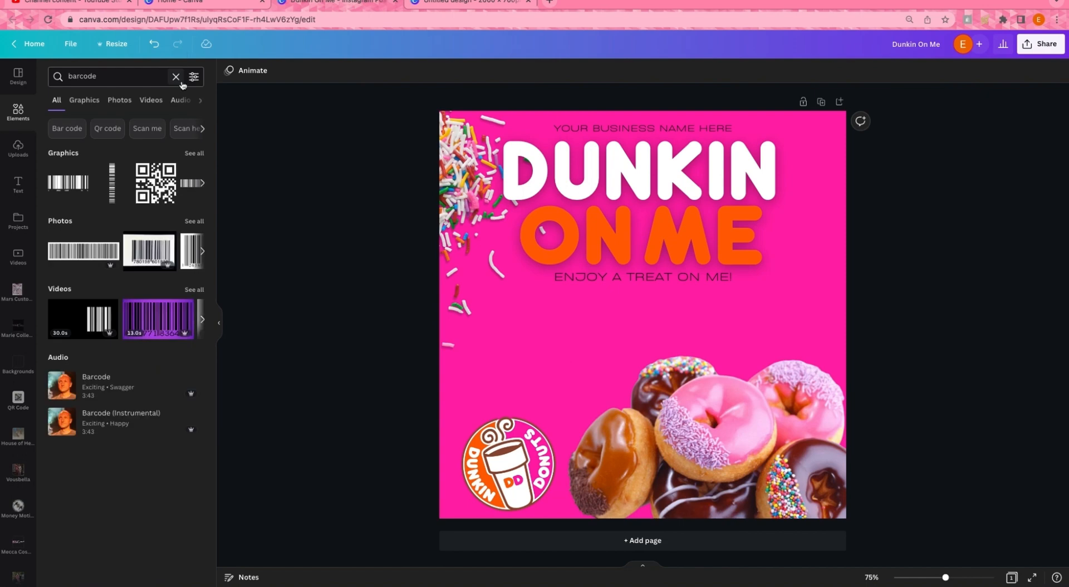
{"action": "left_click", "coordinate": [105, 251]}
{"action": "left_click_drag", "start_coordinate": [478, 272], "coordinate": [604, 309]}
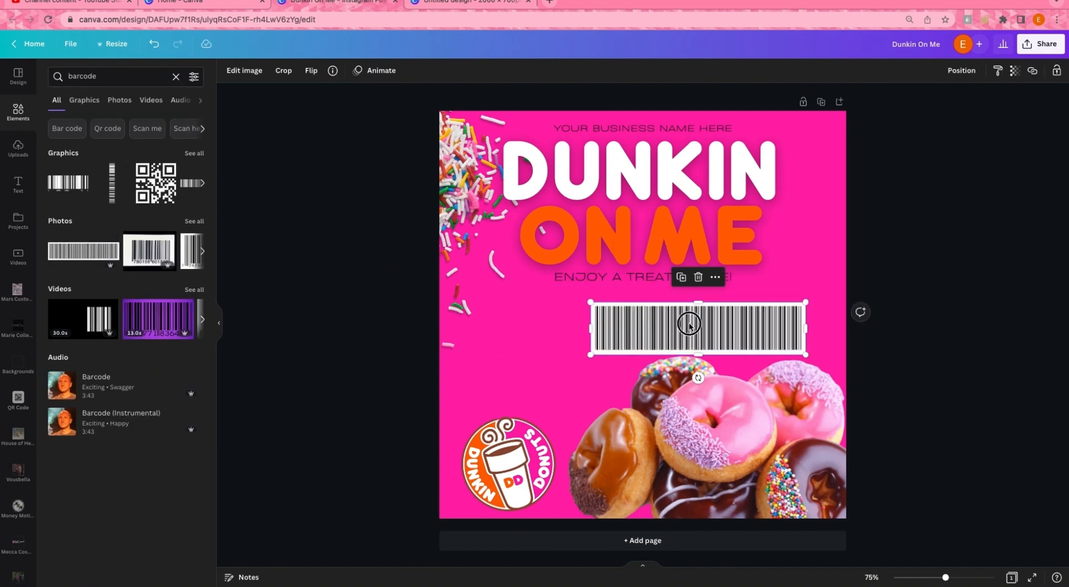
{"action": "left_click_drag", "start_coordinate": [686, 324], "coordinate": [633, 312]}
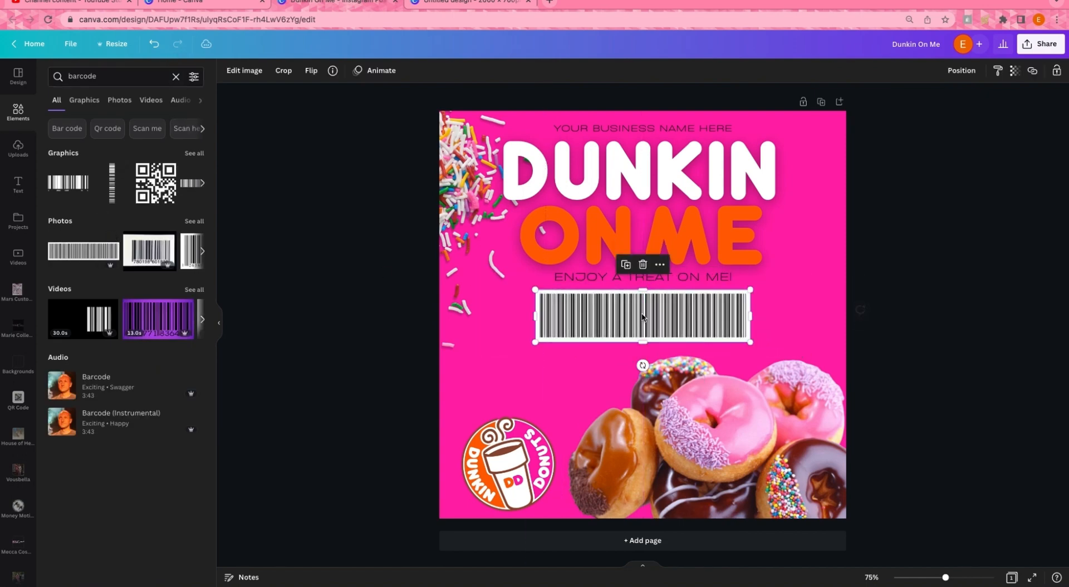
Insert an orange square, reshape it into a rectangle slightly wider than the barcode, and send it behind the barcode.
{"action": "key", "text": "r"}
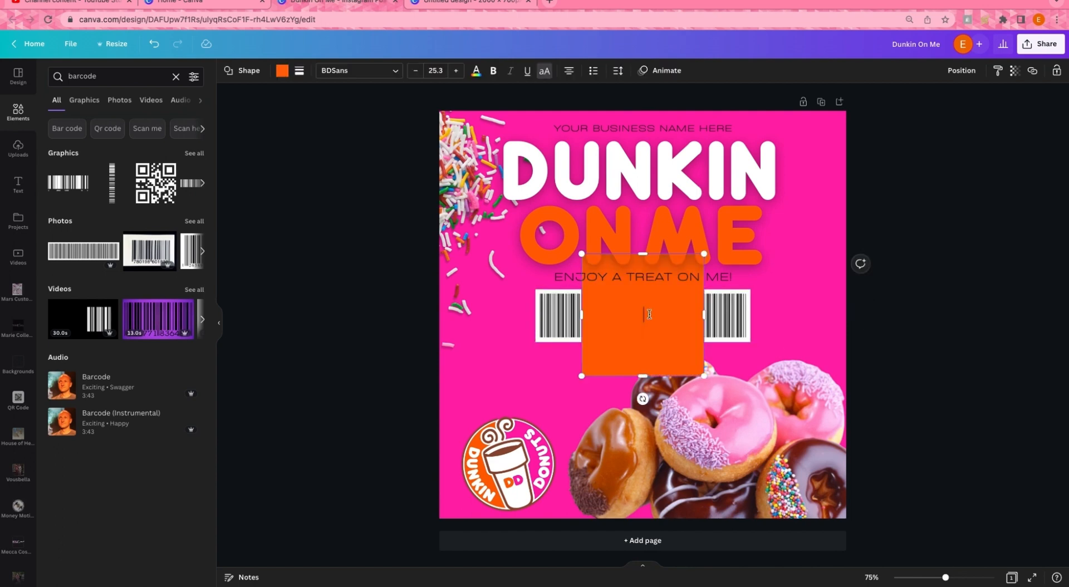
{"action": "mouse_move", "coordinate": [590, 351]}
{"action": "left_mouse_down"}
{"action": "mouse_move", "coordinate": [597, 358]}
{"action": "mouse_move", "coordinate": [556, 384]}
{"action": "mouse_move", "coordinate": [590, 343]}
{"action": "left_mouse_up"}
{"action": "left_click_drag", "start_coordinate": [648, 315], "coordinate": [771, 315]}
{"action": "left_click", "coordinate": [962, 70]}
{"action": "left_click", "coordinate": [926, 100]}
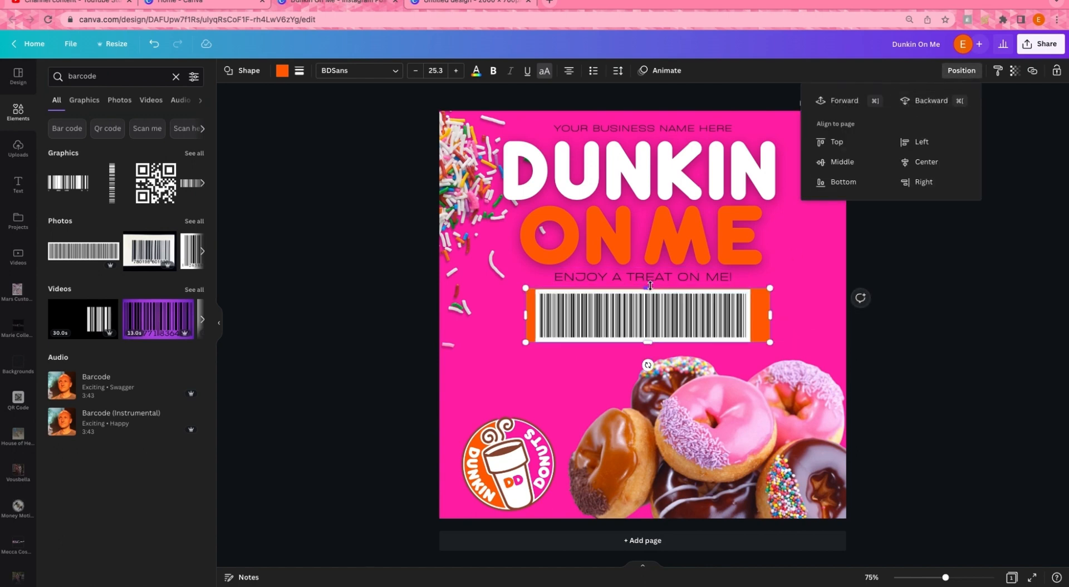
Resize the orange rectangle so it forms an even, thin border around the barcode.
{"action": "left_click", "coordinate": [650, 285]}
{"action": "left_click_drag", "start_coordinate": [526, 315], "coordinate": [531, 317]}
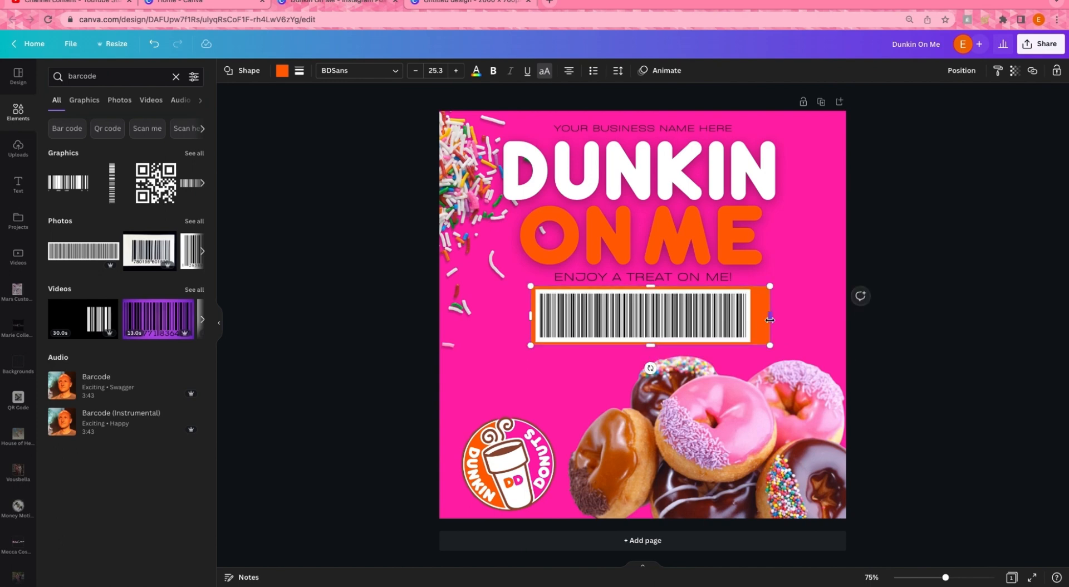
{"action": "left_click_drag", "start_coordinate": [769, 319], "coordinate": [755, 320]}
{"action": "left_click", "coordinate": [962, 70]}
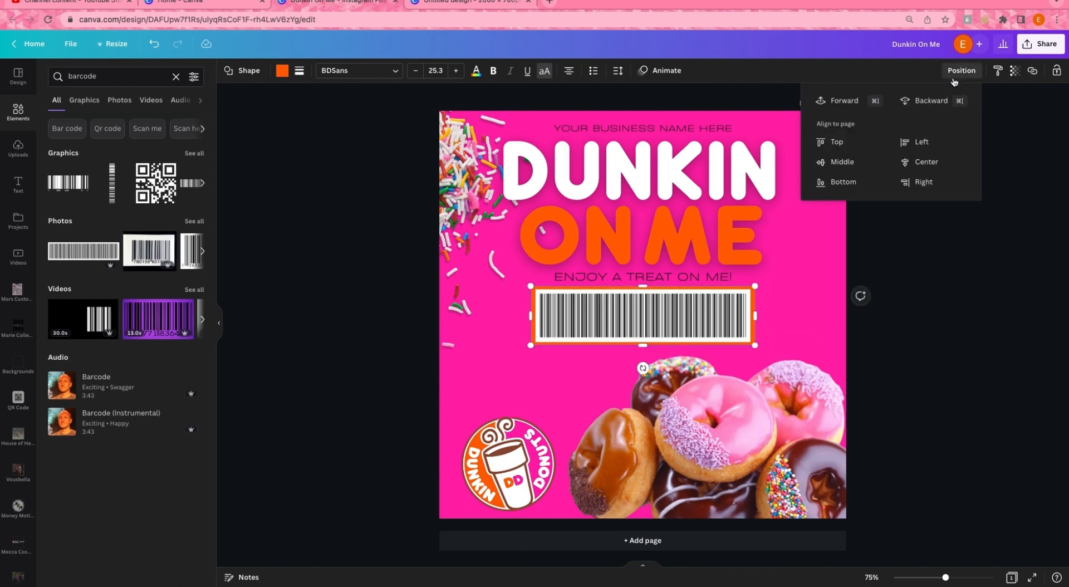
{"action": "left_click", "coordinate": [936, 313]}
Delete the round Dunkin Donuts logo group and shift the donuts picture towards the right edge of the page.
{"action": "left_click", "coordinate": [510, 452]}
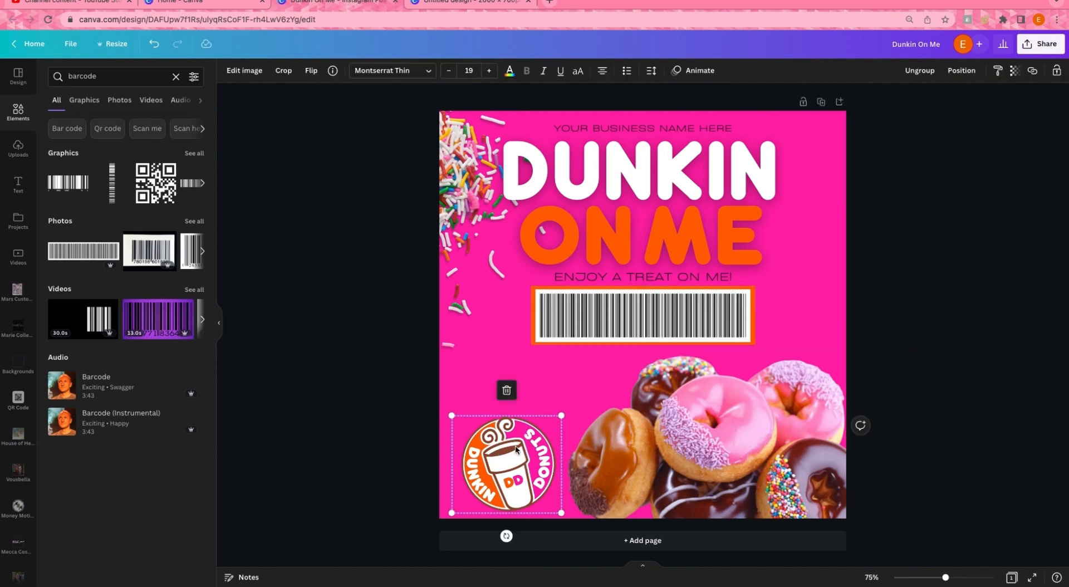
{"action": "key", "text": "Delete"}
{"action": "key", "text": "Delete"}
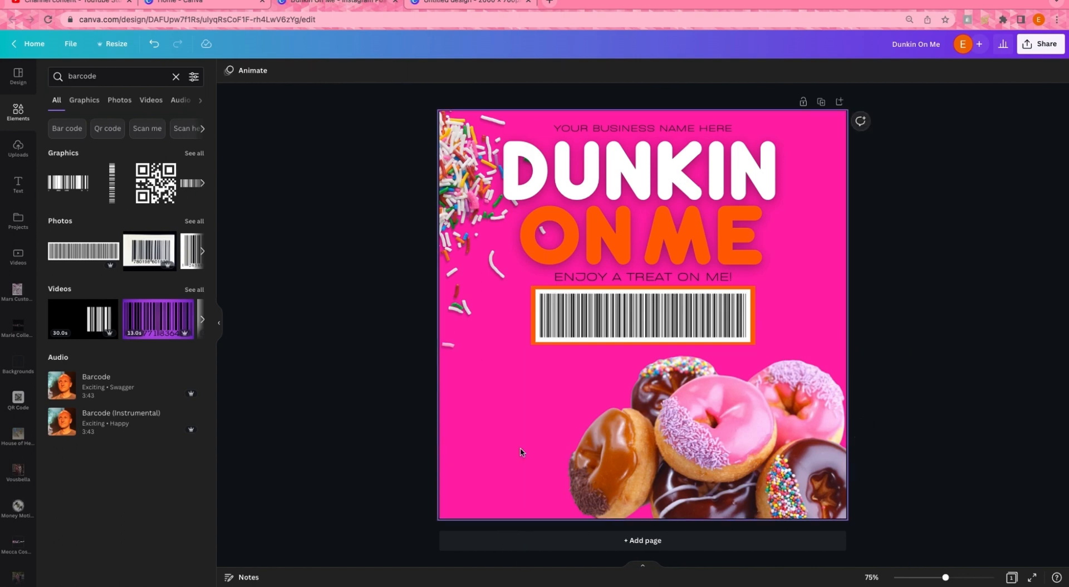
{"action": "left_click_drag", "start_coordinate": [608, 424], "coordinate": [659, 429]}
{"action": "left_click", "coordinate": [430, 416]}
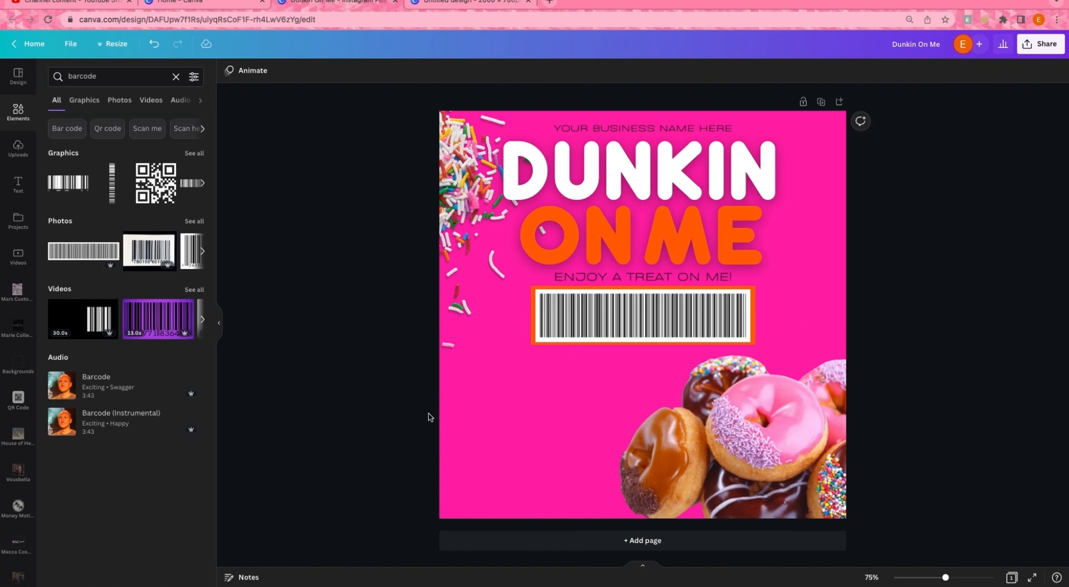
Duplicate the orange rectangle below the barcode, fully round the copy's corners and flatten it into a slim bar.
{"action": "left_click", "coordinate": [549, 349]}
{"action": "left_click", "coordinate": [631, 267]}
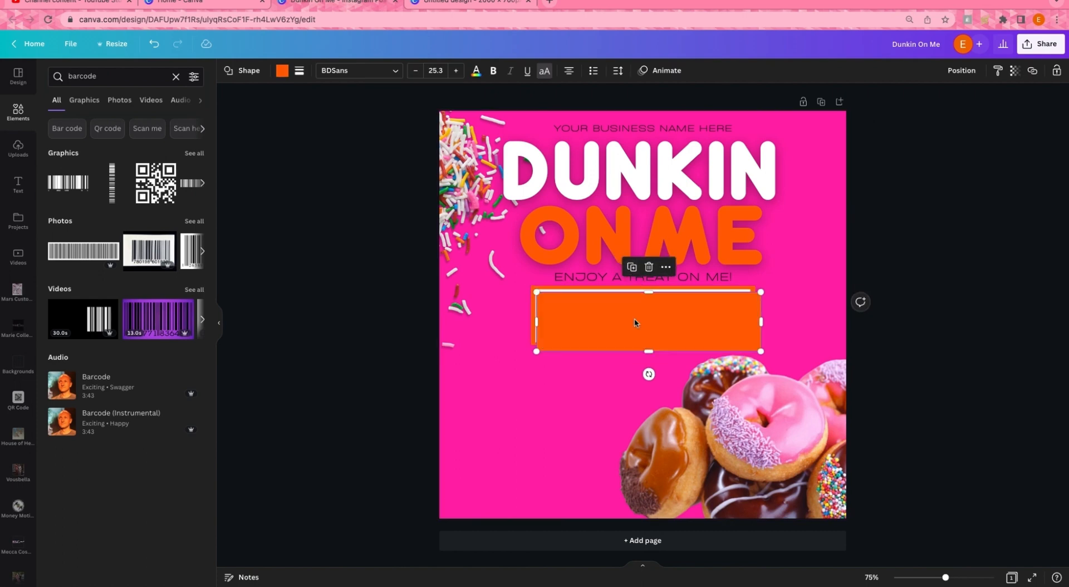
{"action": "left_click_drag", "start_coordinate": [635, 322], "coordinate": [579, 393]}
{"action": "left_click", "coordinate": [299, 71]}
{"action": "left_click_drag", "start_coordinate": [300, 163], "coordinate": [453, 167]}
{"action": "left_click_drag", "start_coordinate": [592, 423], "coordinate": [607, 389]}
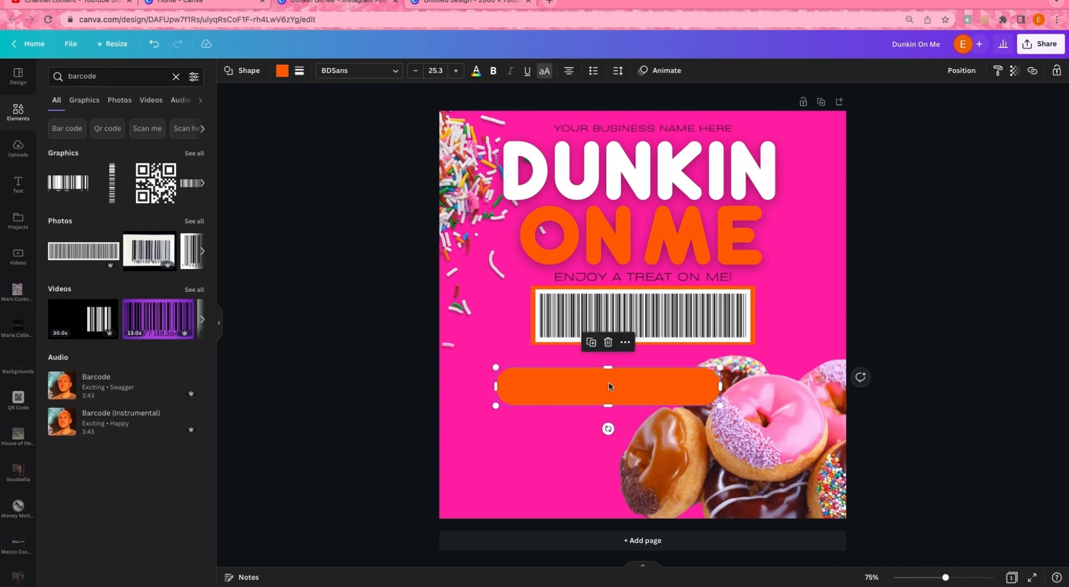
Add an orange circle slightly taller than the rounded bar and place it over the bar's left end.
{"action": "key", "text": "c"}
{"action": "left_click_drag", "start_coordinate": [667, 349], "coordinate": [519, 395]}
{"action": "left_click", "coordinate": [485, 406]}
{"action": "left_click", "coordinate": [382, 397]}
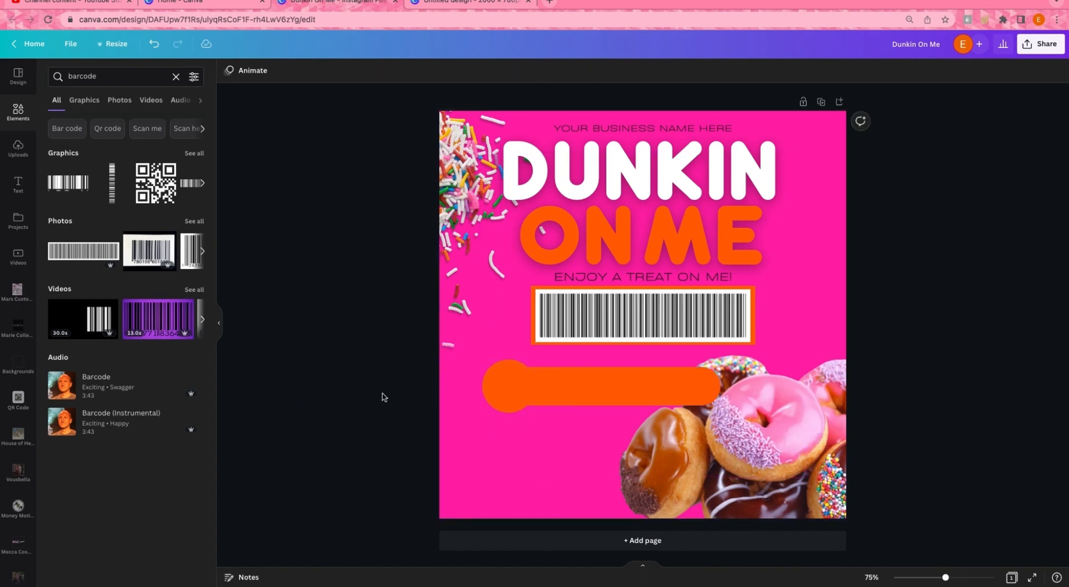
Give the orange circle a thin solid white border.
{"action": "left_click", "coordinate": [502, 396]}
{"action": "left_click", "coordinate": [317, 70]}
{"action": "left_click_drag", "start_coordinate": [300, 135], "coordinate": [307, 135]}
{"action": "left_click", "coordinate": [299, 70]}
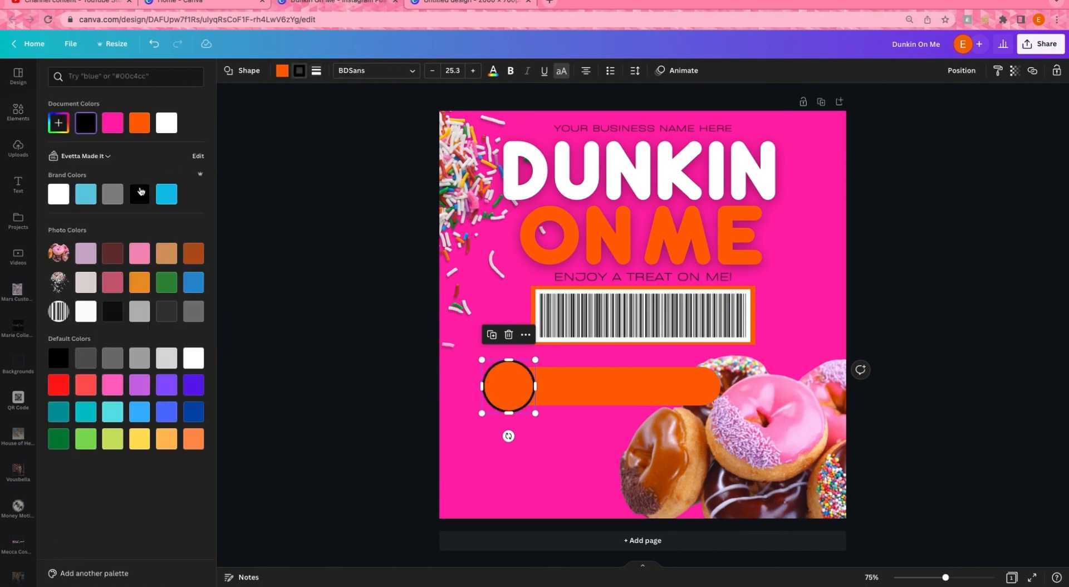
{"action": "left_click", "coordinate": [174, 123]}
{"action": "left_click", "coordinate": [275, 214]}
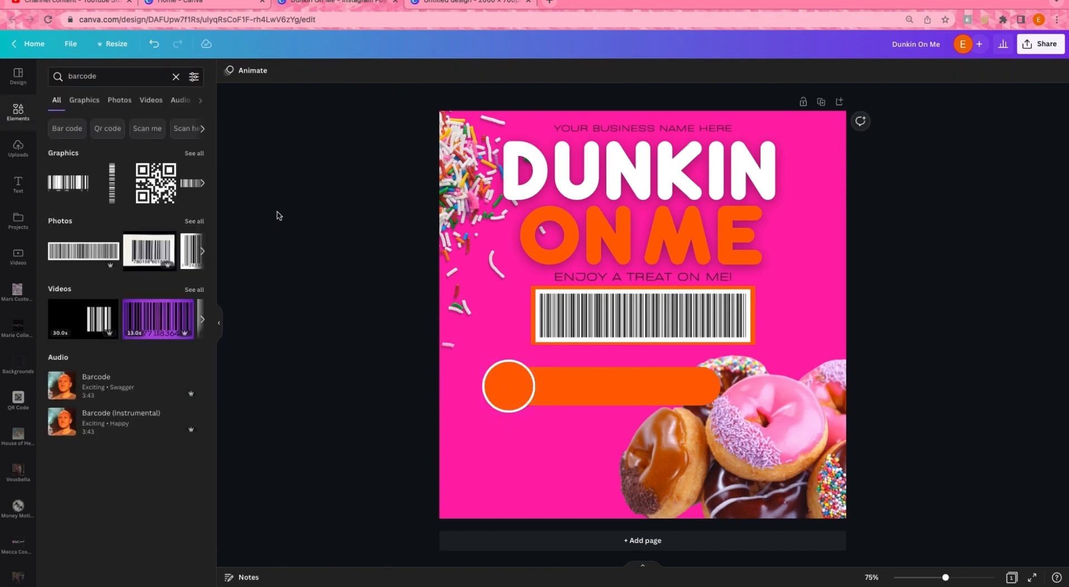
Move the circle and bar together near the page's left edge and duplicate the pair twice, stacking the copies downward.
{"action": "left_click", "coordinate": [534, 403]}
{"action": "left_click", "coordinate": [612, 393], "text": "shift"}
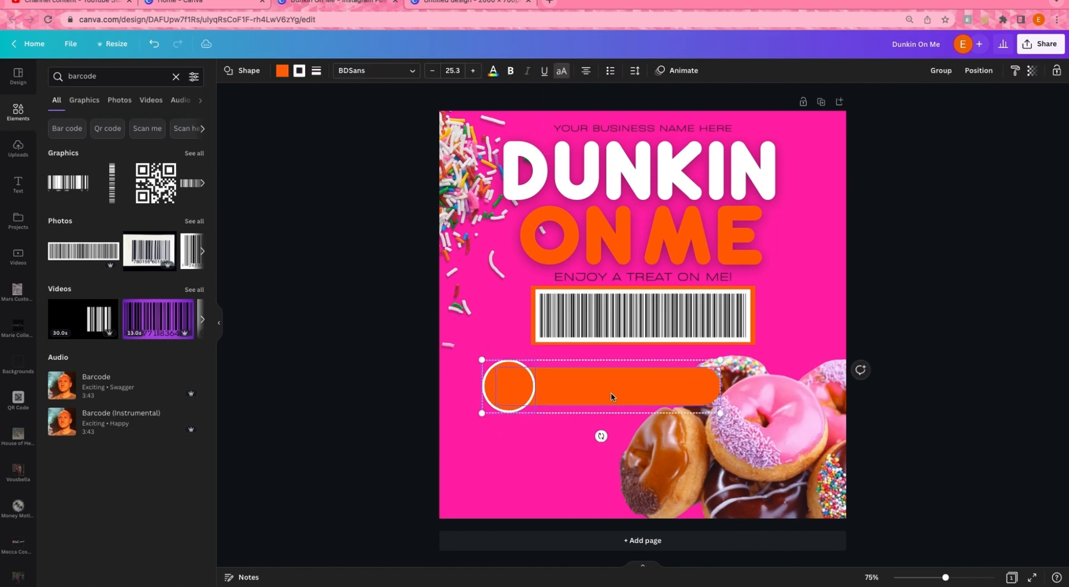
{"action": "left_click_drag", "start_coordinate": [615, 394], "coordinate": [575, 489]}
{"action": "key", "text": "ctrl+d"}
{"action": "key", "text": "ctrl+d"}
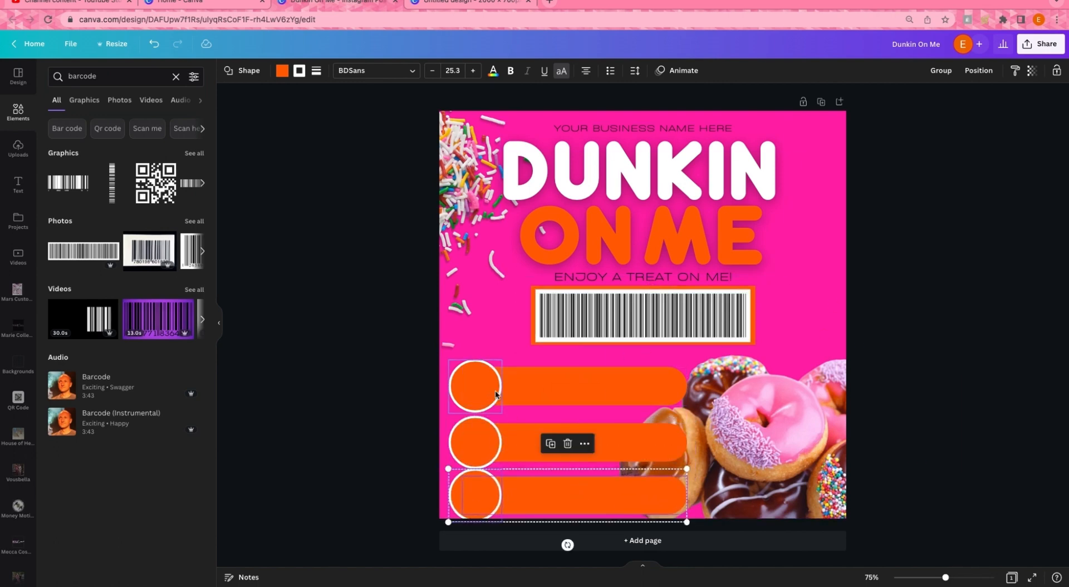
Shift the three circle-and-bar pairs upward so they sit evenly spaced beneath the barcode.
{"action": "left_click", "coordinate": [561, 390]}
{"action": "left_click_drag", "start_coordinate": [561, 389], "coordinate": [573, 371]}
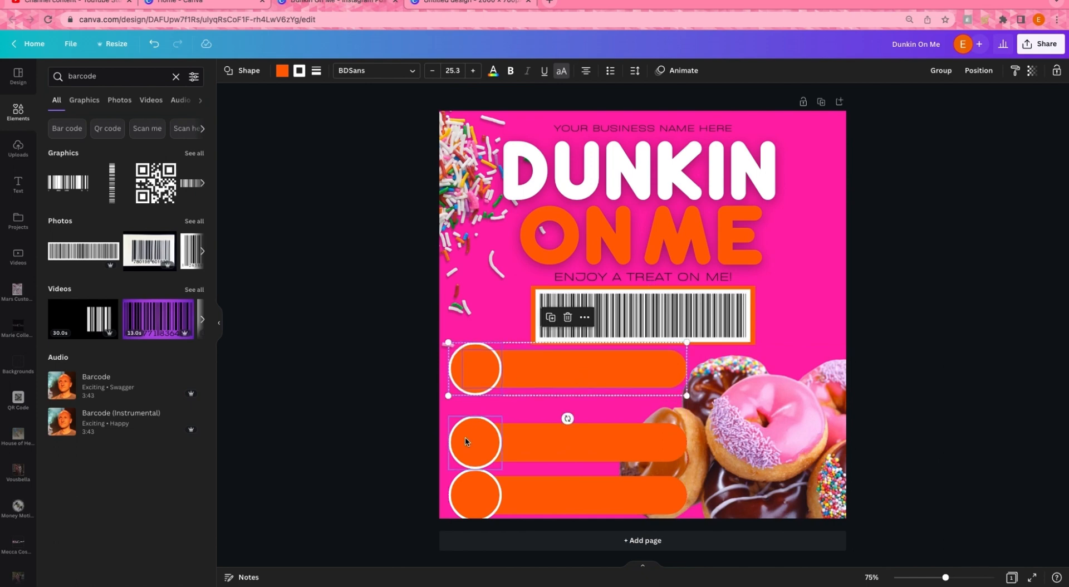
{"action": "left_click", "coordinate": [481, 439], "text": "shift"}
{"action": "left_click", "coordinate": [506, 441]}
{"action": "left_click_drag", "start_coordinate": [480, 442], "coordinate": [480, 425]}
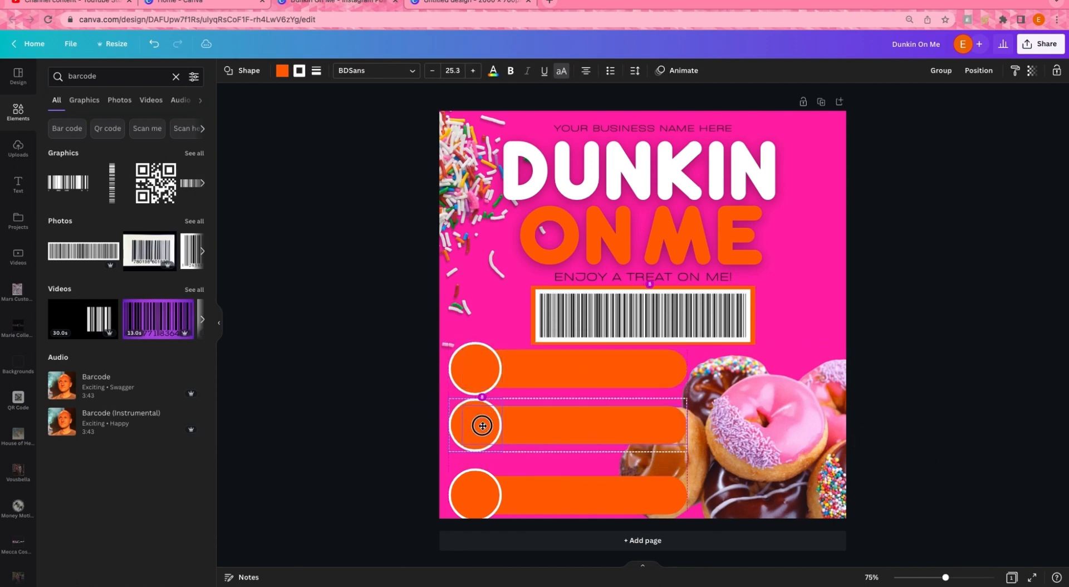
{"action": "left_click", "coordinate": [554, 500]}
{"action": "left_click_drag", "start_coordinate": [554, 500], "coordinate": [553, 487]}
{"action": "left_click", "coordinate": [308, 440]}
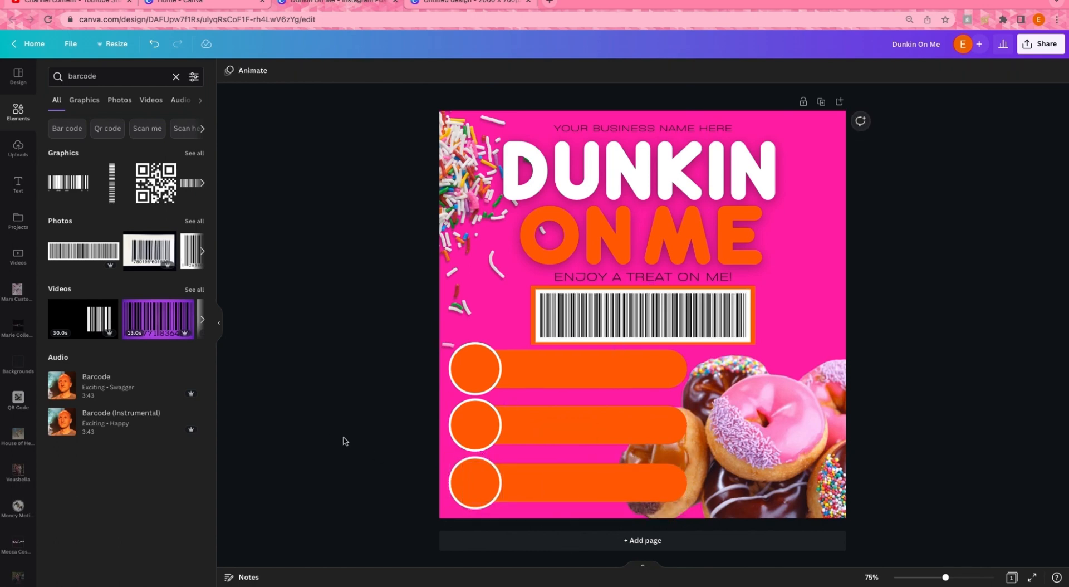
Duplicate the business name line onto the first bar and replace the copy's text with "1".
{"action": "left_click", "coordinate": [670, 129]}
{"action": "left_click", "coordinate": [624, 158]}
{"action": "left_click_drag", "start_coordinate": [649, 135], "coordinate": [615, 398]}
{"action": "double_click", "coordinate": [640, 370]}
{"action": "right_click", "coordinate": [680, 372]}
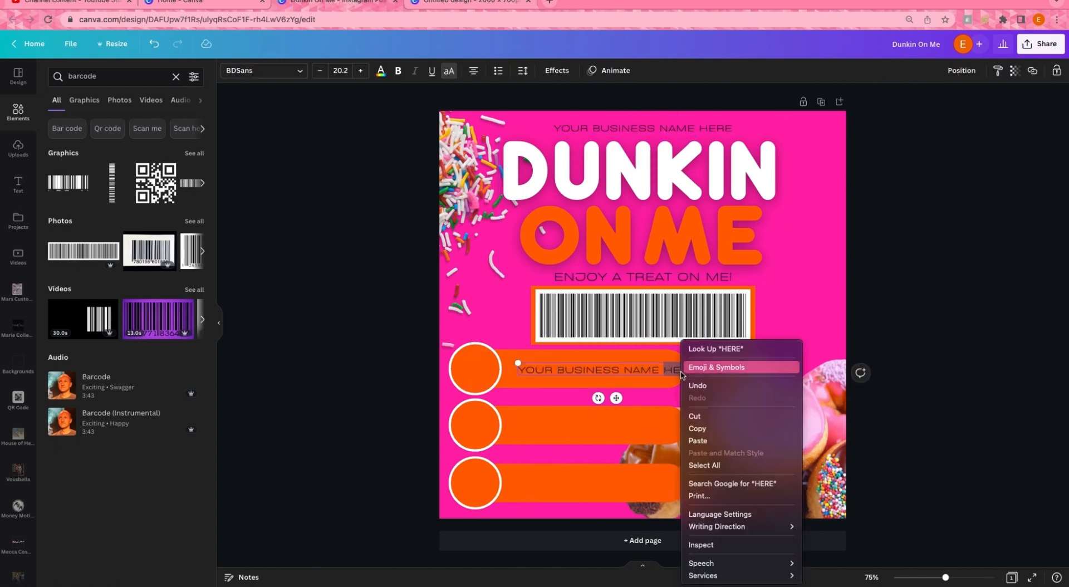
{"action": "left_click", "coordinate": [705, 465]}
{"action": "type", "text": "1"}
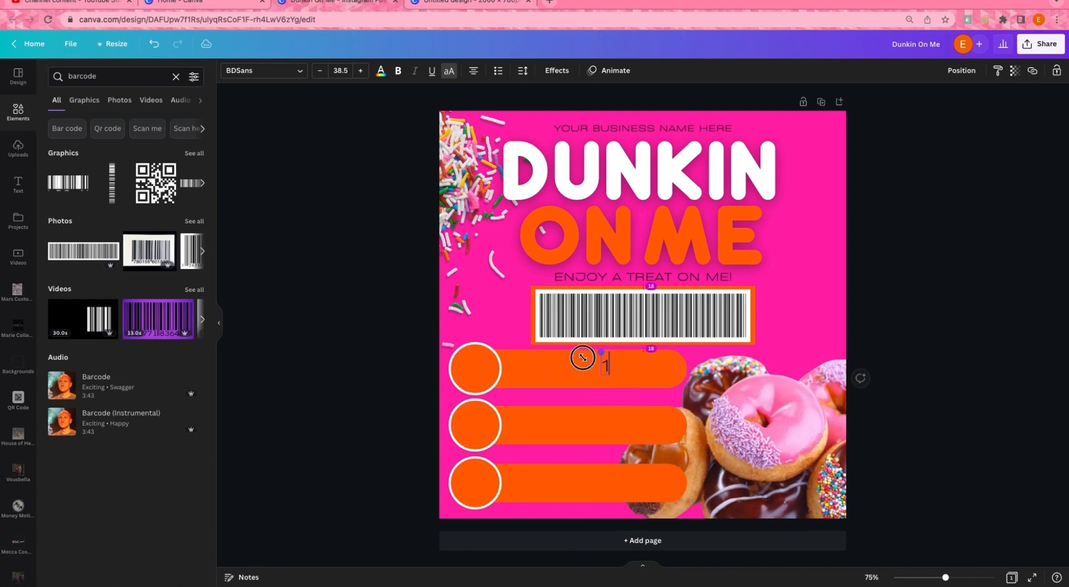
Move the "1" into the first circle, make it bold and enlarge it to size 75.8.
{"action": "left_click_drag", "start_coordinate": [582, 358], "coordinate": [575, 354]}
{"action": "left_click_drag", "start_coordinate": [614, 399], "coordinate": [484, 406]}
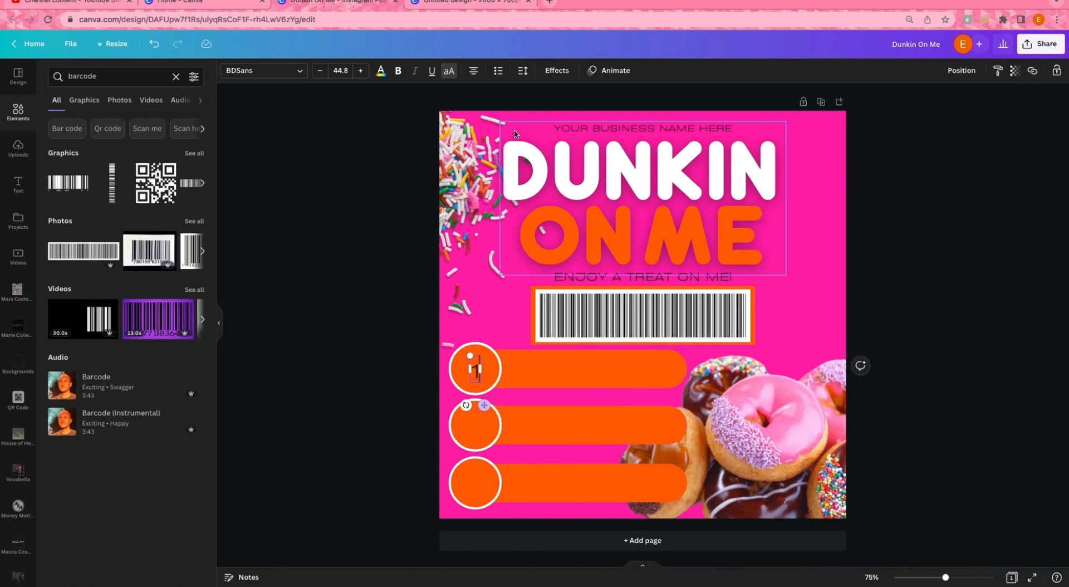
{"action": "left_click", "coordinate": [361, 314]}
{"action": "right_click", "coordinate": [474, 372]}
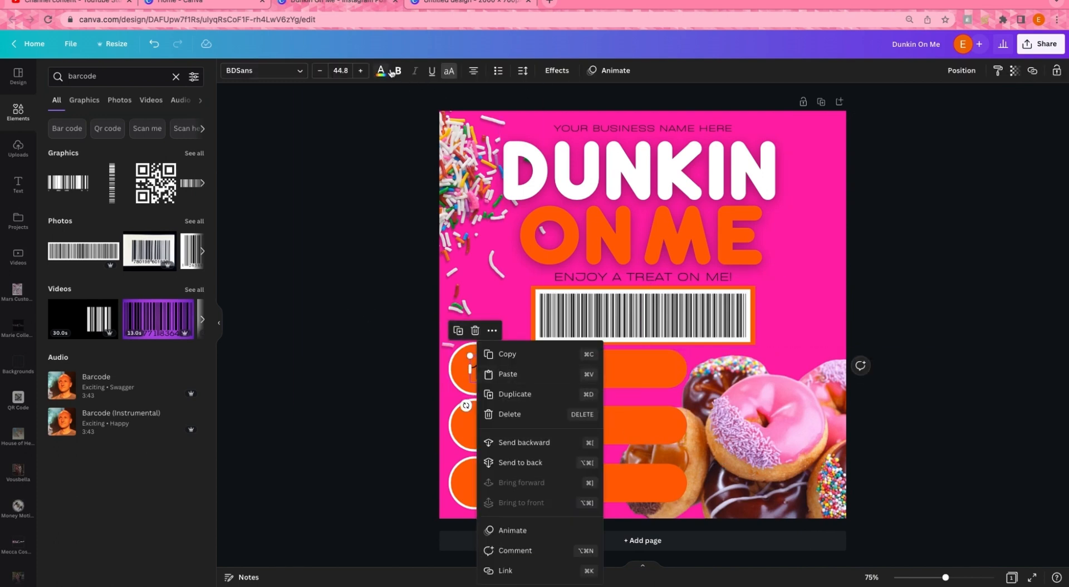
{"action": "left_click", "coordinate": [396, 73]}
{"action": "left_click", "coordinate": [361, 336]}
{"action": "left_click_drag", "start_coordinate": [474, 367], "coordinate": [431, 335]}
{"action": "left_click_drag", "start_coordinate": [482, 397], "coordinate": [491, 407]}
Try aligning the "1" and the first circle by their middles, and undo the alignment.
{"action": "left_click", "coordinate": [492, 369], "text": "shift"}
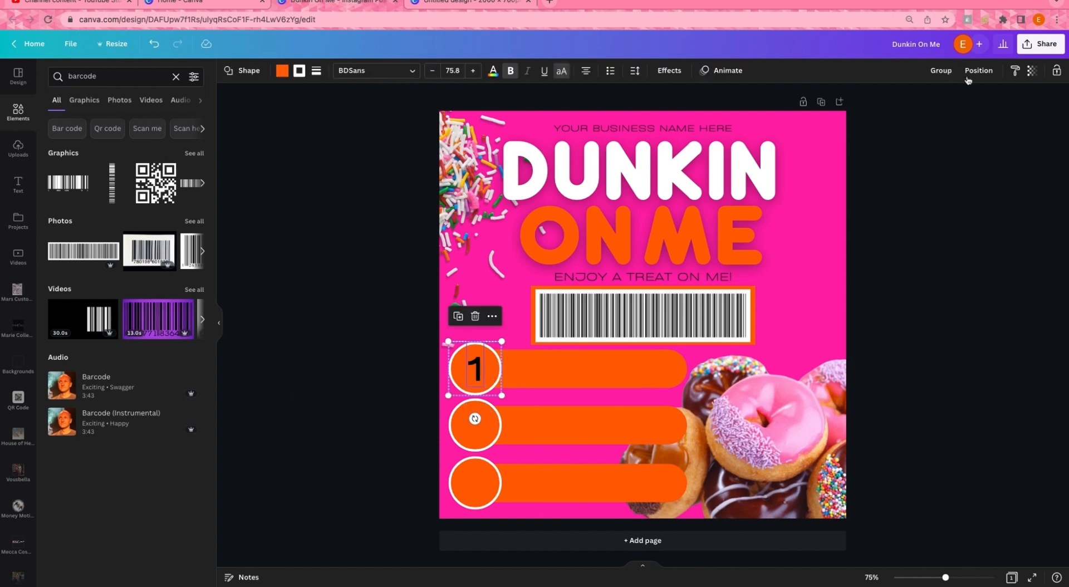
{"action": "left_click", "coordinate": [978, 70]}
{"action": "left_click", "coordinate": [869, 183]}
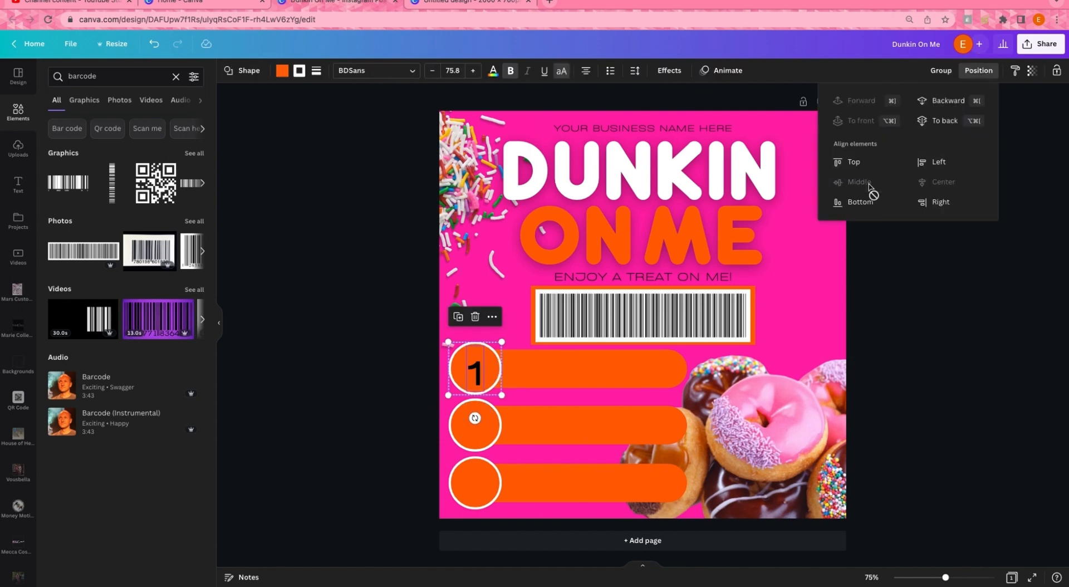
{"action": "key", "text": "super+z"}
{"action": "right_click", "coordinate": [944, 369]}
Change the colour of the "1" in the first circle to white.
{"action": "left_click", "coordinate": [480, 373]}
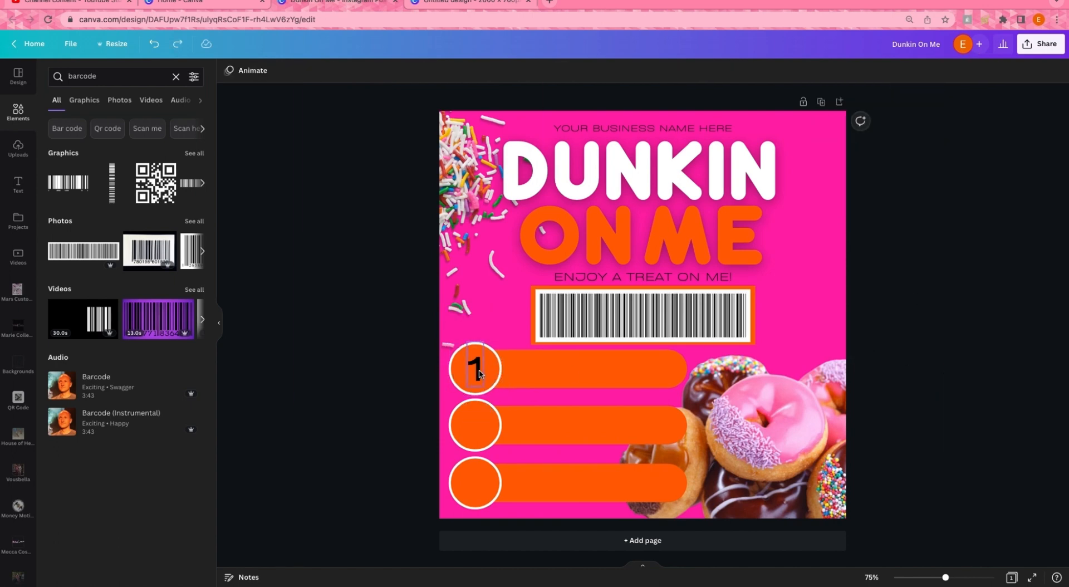
{"action": "left_click", "coordinate": [479, 373]}
{"action": "left_click", "coordinate": [381, 71]}
{"action": "left_click", "coordinate": [66, 192]}
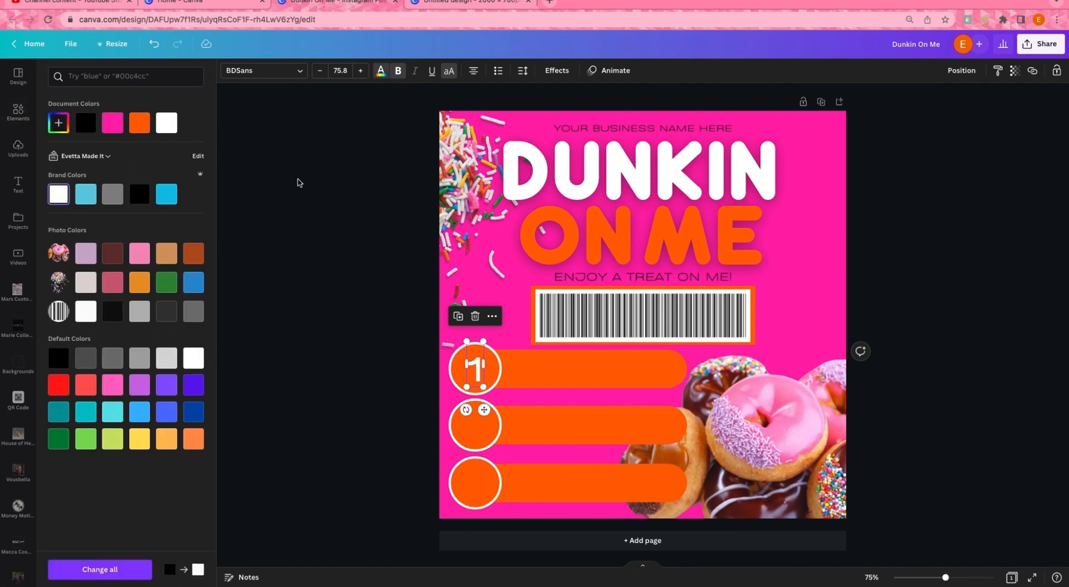
{"action": "left_click", "coordinate": [298, 181]}
Duplicate the white "1" into the second circle and change the copy to "2".
{"action": "left_click", "coordinate": [476, 367]}
{"action": "left_click", "coordinate": [454, 312]}
{"action": "left_click_drag", "start_coordinate": [489, 413], "coordinate": [484, 467]}
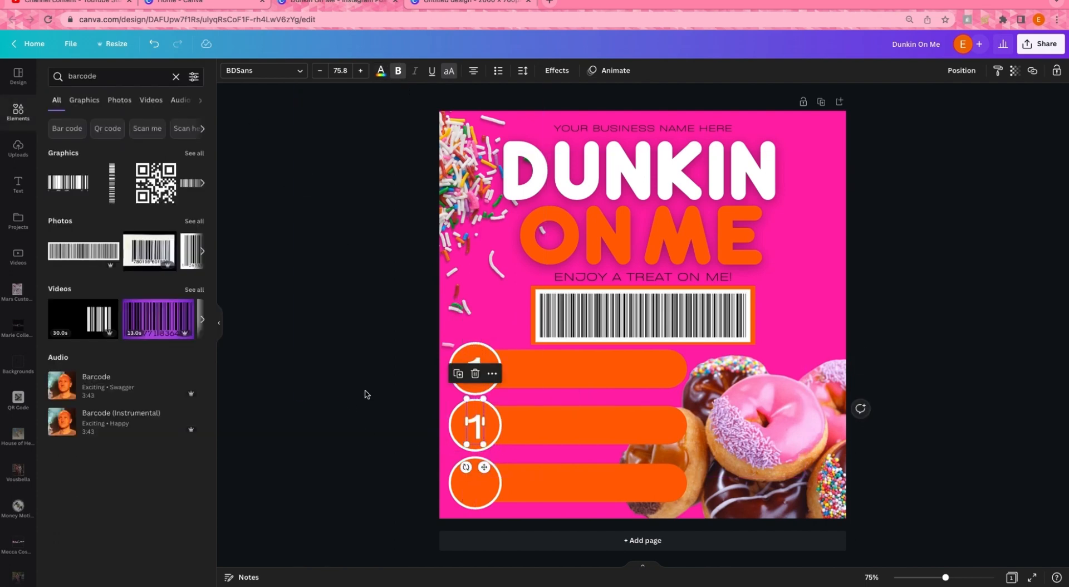
{"action": "double_click", "coordinate": [476, 425]}
{"action": "type", "text": "2"}
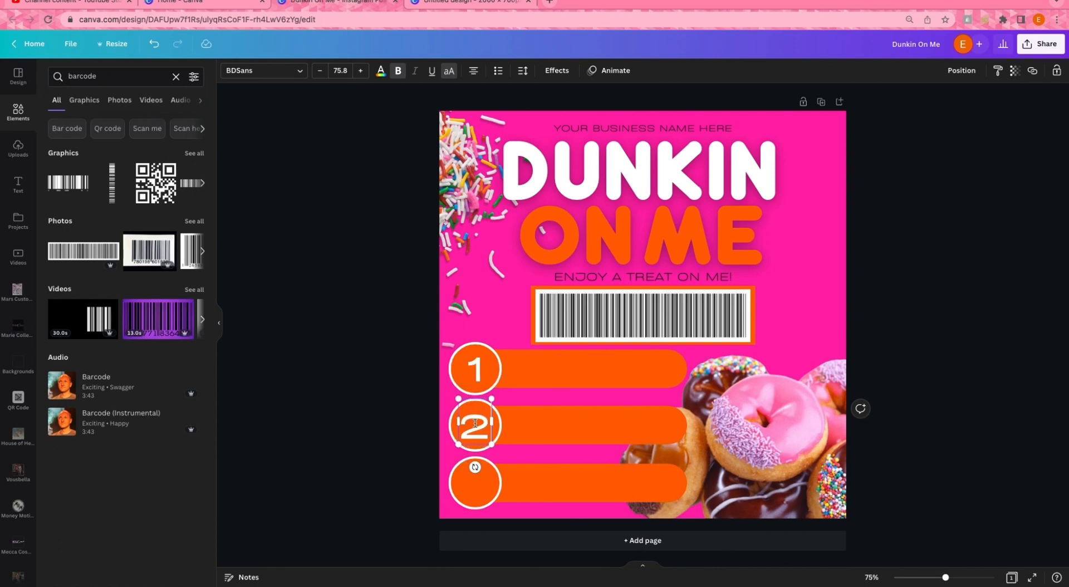
{"action": "left_click", "coordinate": [385, 439]}
Duplicate a white number into the third circle and change the copy to "3".
{"action": "left_click_drag", "start_coordinate": [477, 422], "coordinate": [475, 479]}
{"action": "left_click", "coordinate": [458, 370]}
{"action": "double_click", "coordinate": [475, 480]}
{"action": "type", "text": "3"}
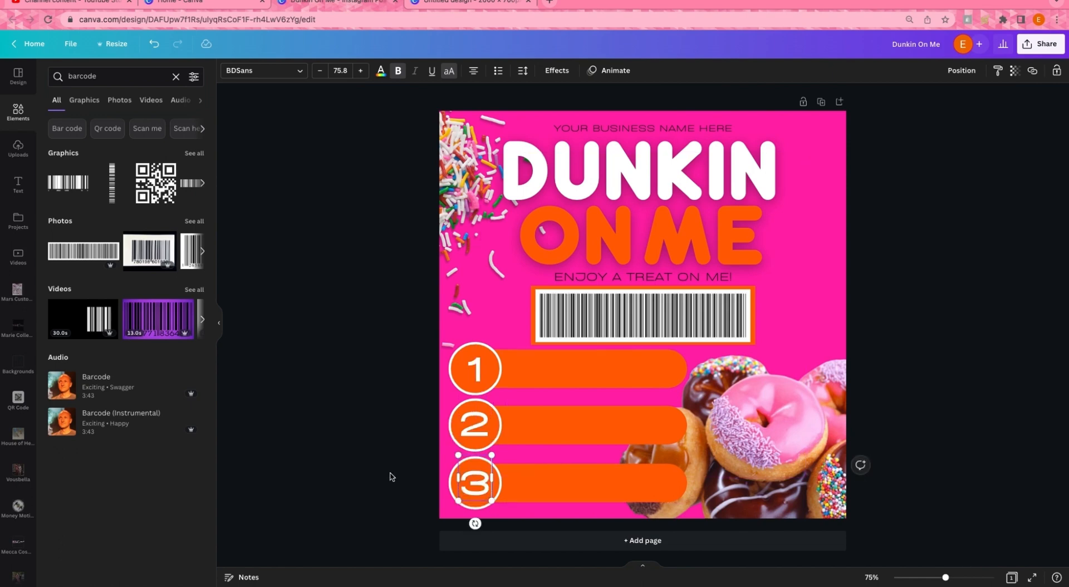
{"action": "left_click", "coordinate": [391, 477]}
Set the font size of the numbers 1, 2 and 3 to 70.
{"action": "left_click", "coordinate": [475, 480]}
{"action": "left_click", "coordinate": [473, 424], "text": "shift"}
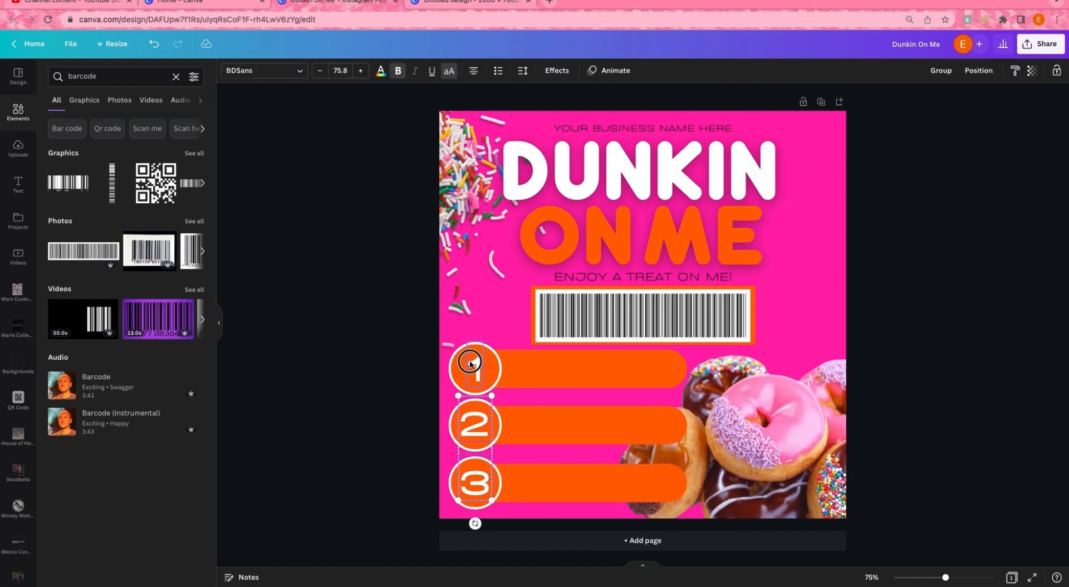
{"action": "left_click", "coordinate": [475, 367], "text": "shift"}
{"action": "left_click", "coordinate": [346, 70]}
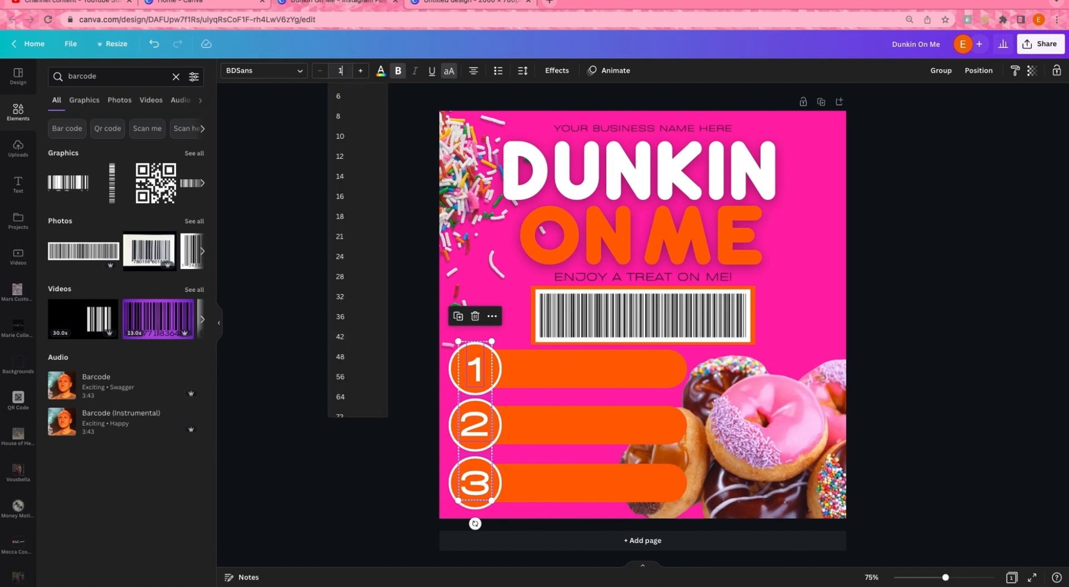
{"action": "type", "text": "70"}
{"action": "key", "text": "Return"}
{"action": "left_click", "coordinate": [267, 316]}
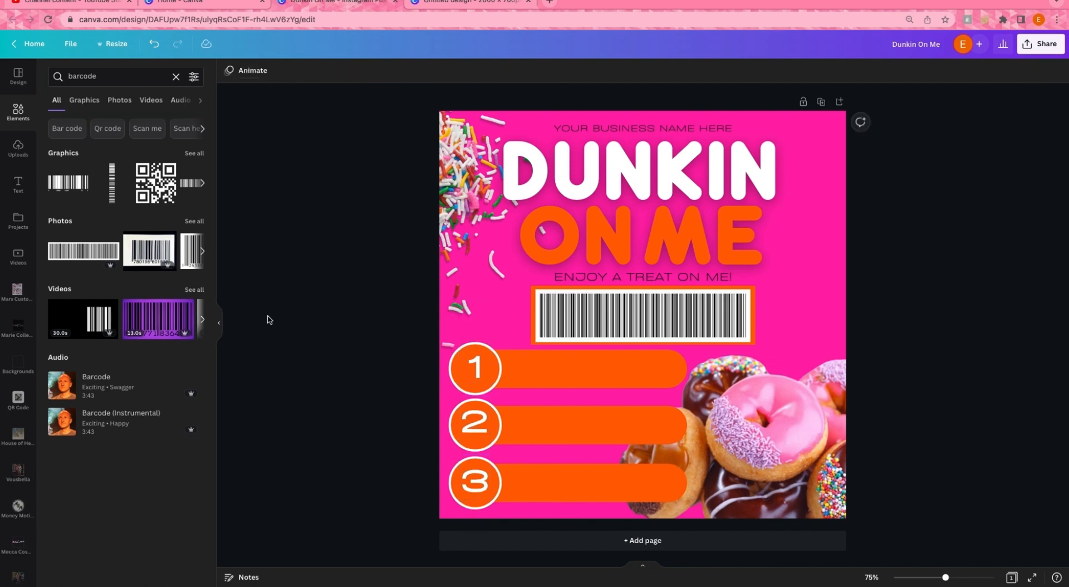
Nudge the resized numbers so each sits centred in its circle.
{"action": "left_click", "coordinate": [478, 385]}
{"action": "left_click", "coordinate": [476, 425]}
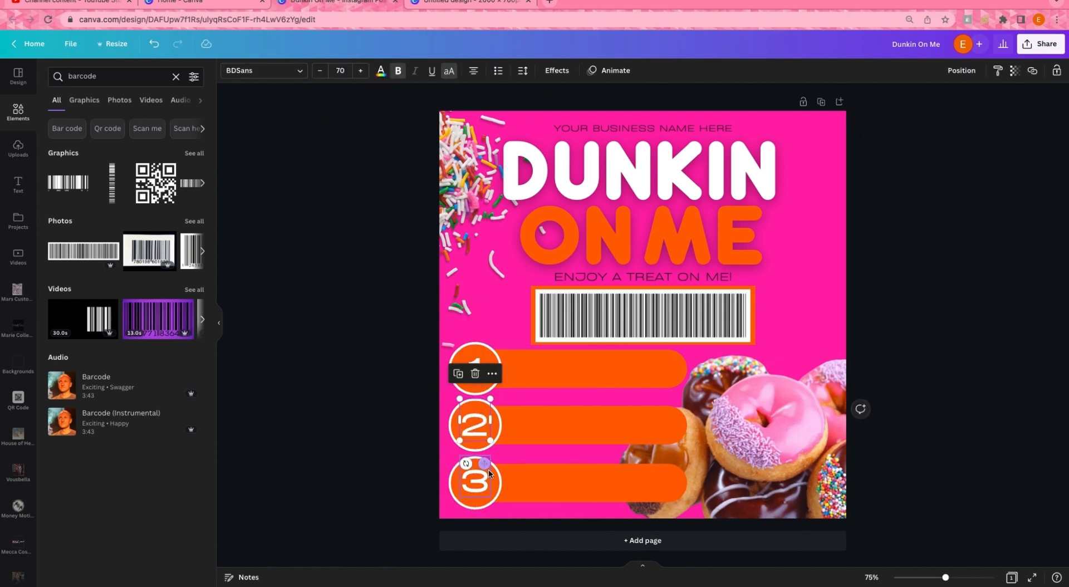
{"action": "left_click_drag", "start_coordinate": [489, 469], "coordinate": [481, 484]}
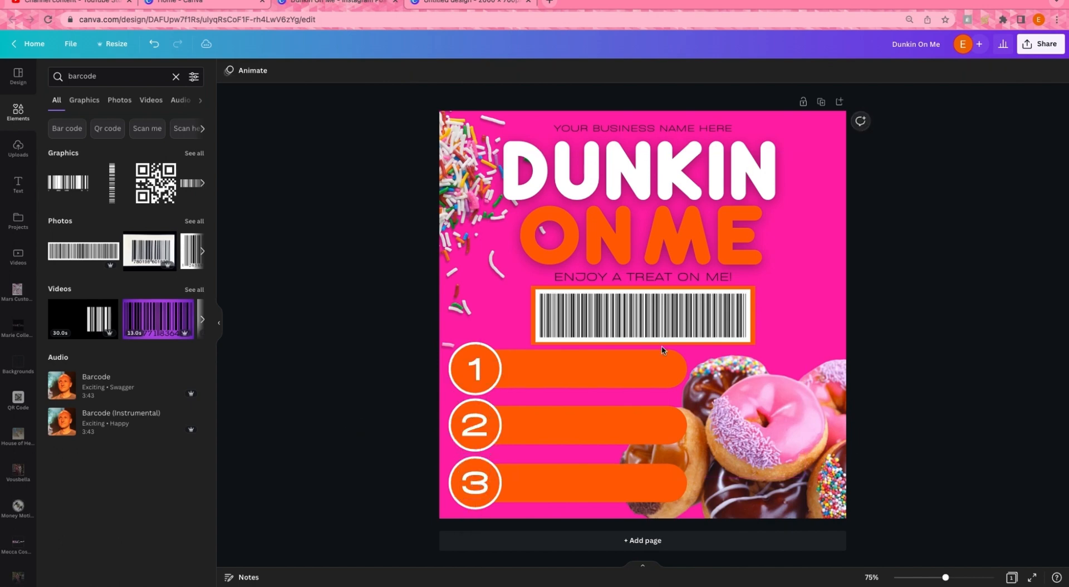
Duplicate the "ENJOY A TREAT ON ME!" tagline into the first bar and change the copy to "HEAD TO YOUR FAVORITE DUNKIN DONUTS".
{"action": "left_click", "coordinate": [649, 277]}
{"action": "left_click_drag", "start_coordinate": [659, 307], "coordinate": [599, 398]}
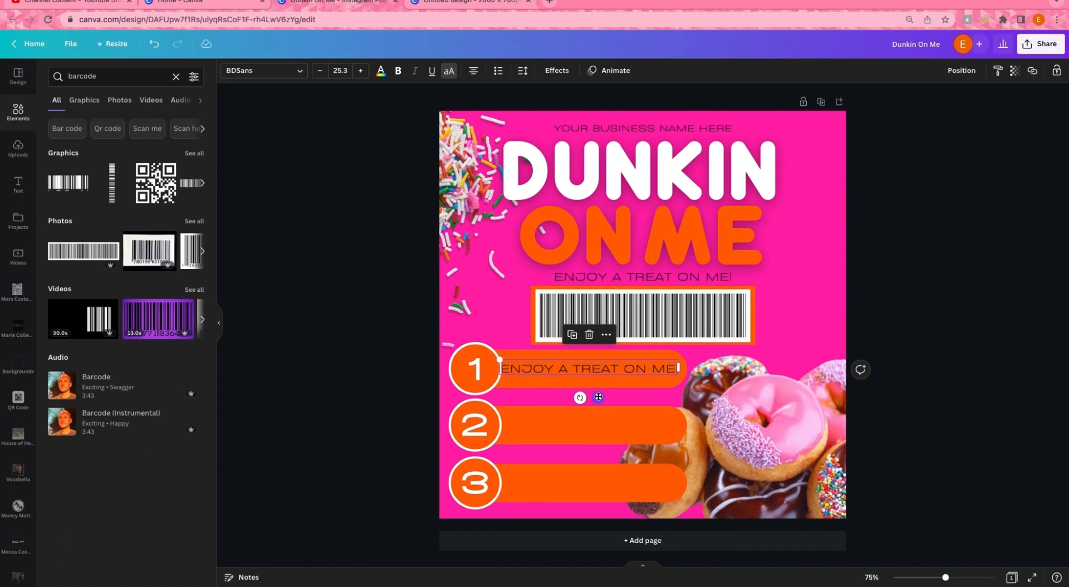
{"action": "double_click", "coordinate": [635, 369]}
{"action": "right_click", "coordinate": [650, 365]}
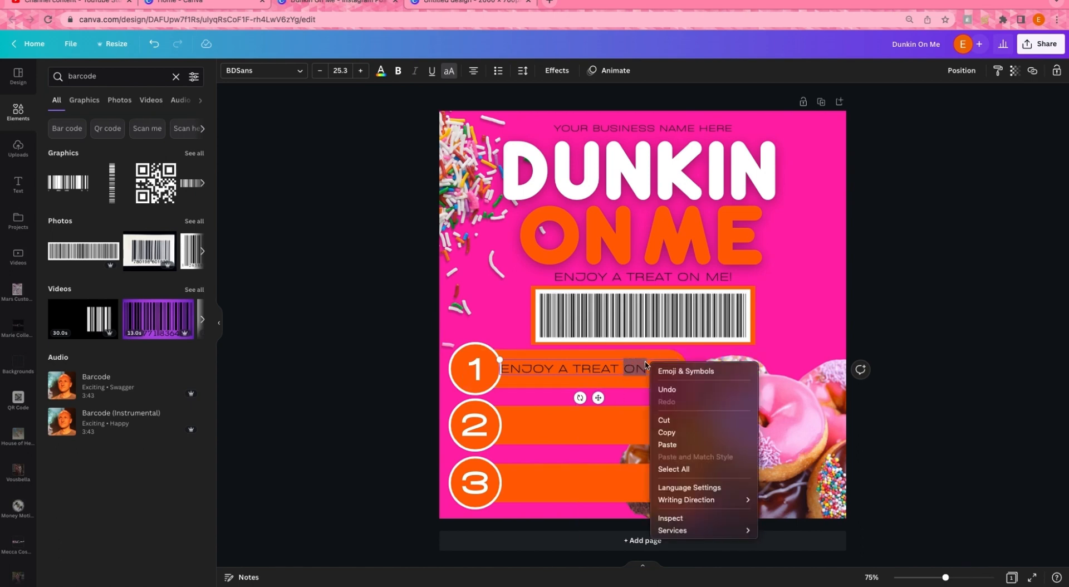
{"action": "left_click", "coordinate": [669, 470]}
{"action": "type", "text": "HEAD TO"}
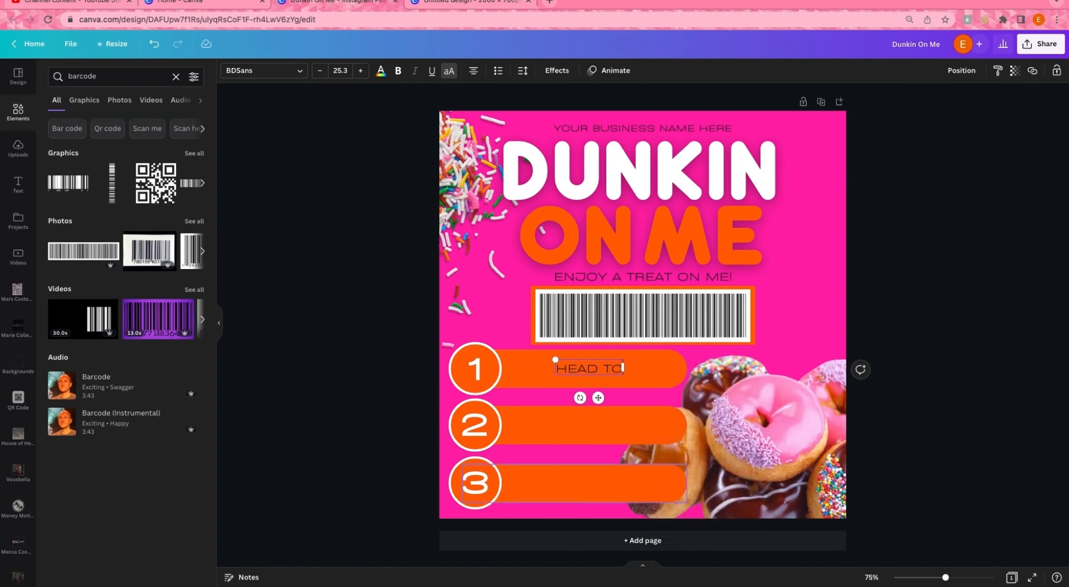
{"action": "type", "text": " YOUR FAVORITE"}
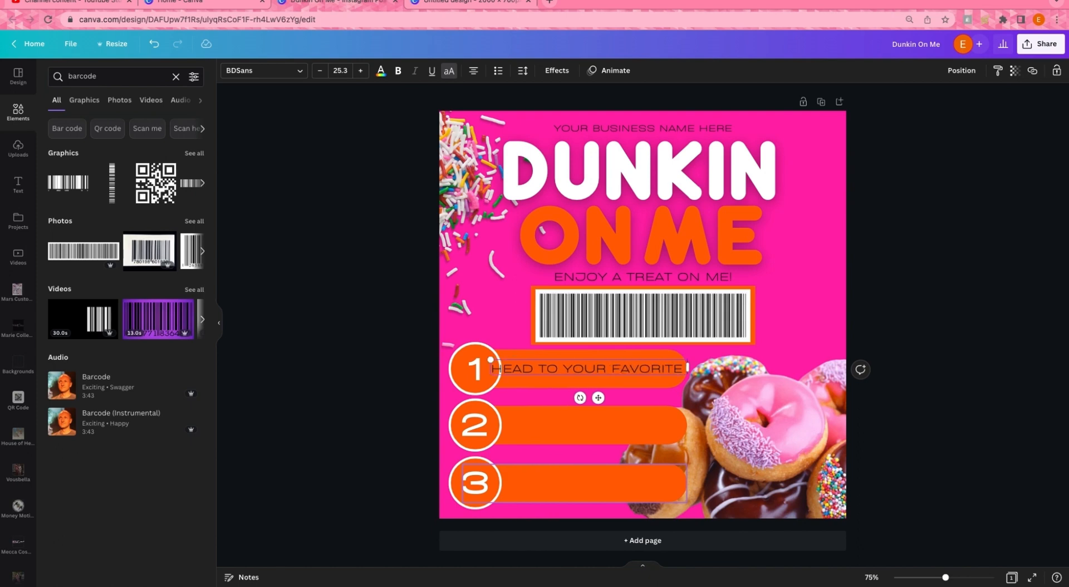
{"action": "type", "text": " DUNKIN"}
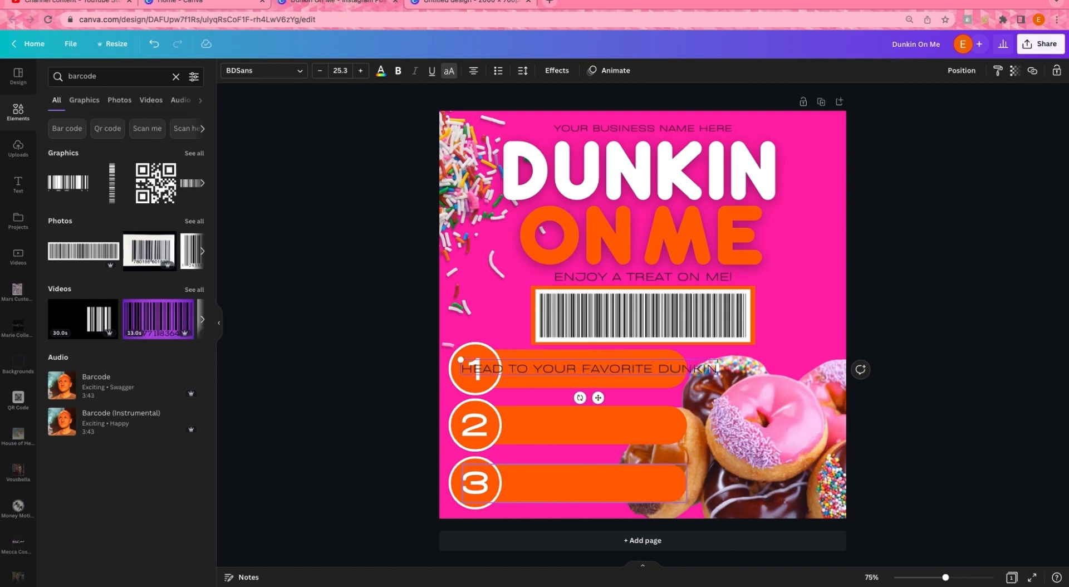
{"action": "type", "text": " DONUTS"}
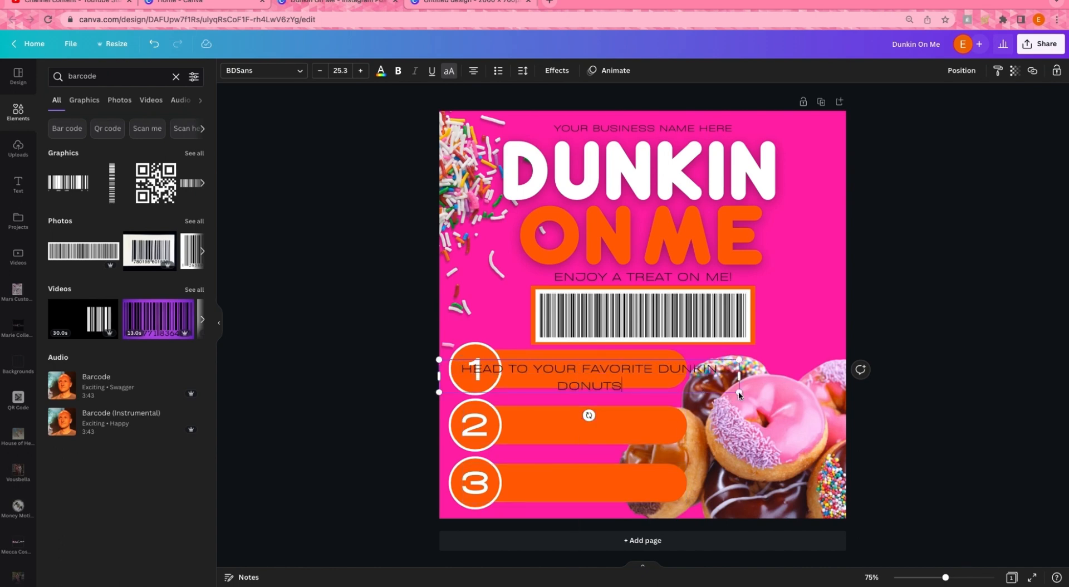
Shrink the first bar's instruction text to size 17 and place it inside the bar beside the number 1.
{"action": "left_click_drag", "start_coordinate": [740, 395], "coordinate": [669, 384]}
{"action": "left_click_drag", "start_coordinate": [543, 367], "coordinate": [570, 365]}
{"action": "left_click_drag", "start_coordinate": [467, 357], "coordinate": [495, 361]}
Wrap the first instruction onto two lines, tighten its line spacing and centre it within the bar.
{"action": "left_click", "coordinate": [524, 73]}
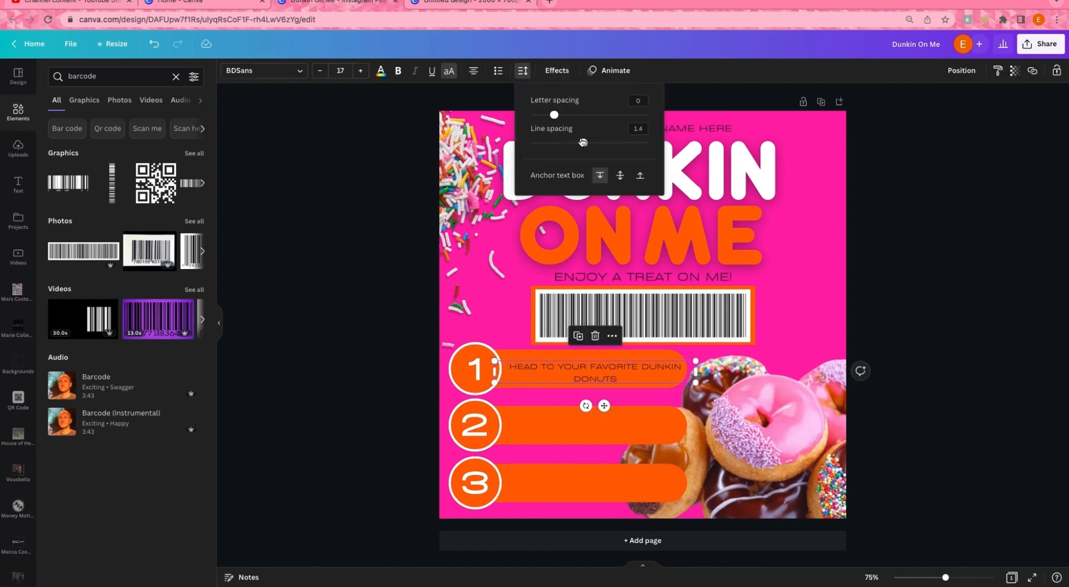
{"action": "left_click_drag", "start_coordinate": [582, 142], "coordinate": [593, 143]}
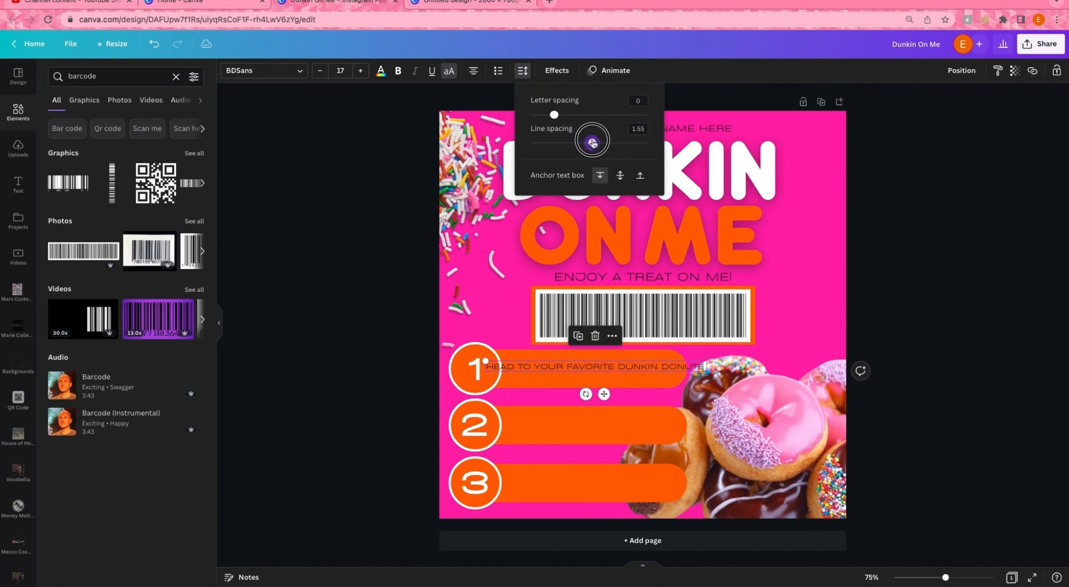
{"action": "left_click_drag", "start_coordinate": [705, 366], "coordinate": [677, 367]}
{"action": "left_click", "coordinate": [524, 71]}
{"action": "left_click_drag", "start_coordinate": [593, 144], "coordinate": [553, 143]}
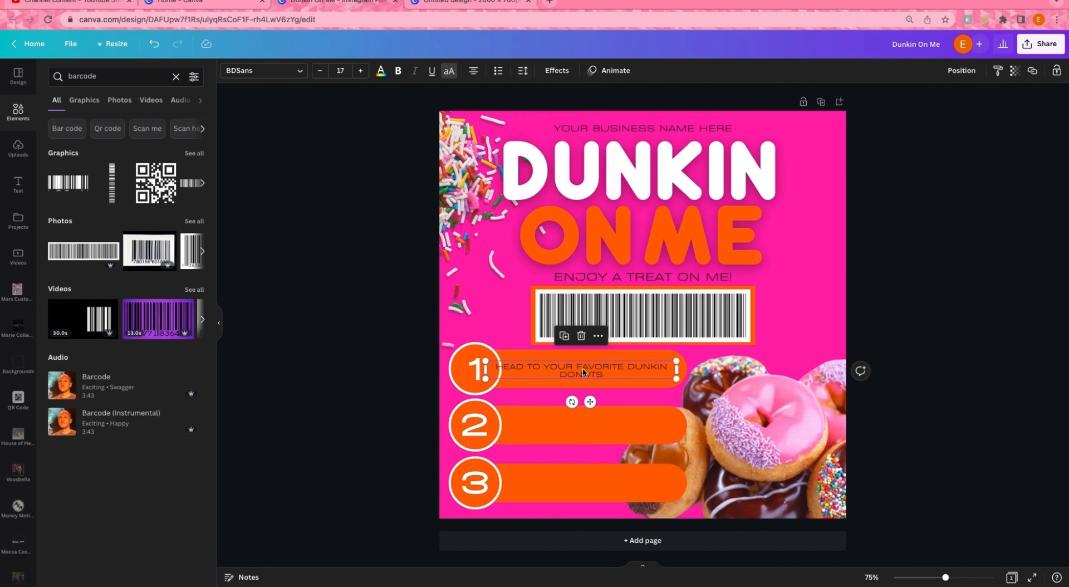
{"action": "left_click_drag", "start_coordinate": [582, 368], "coordinate": [595, 371]}
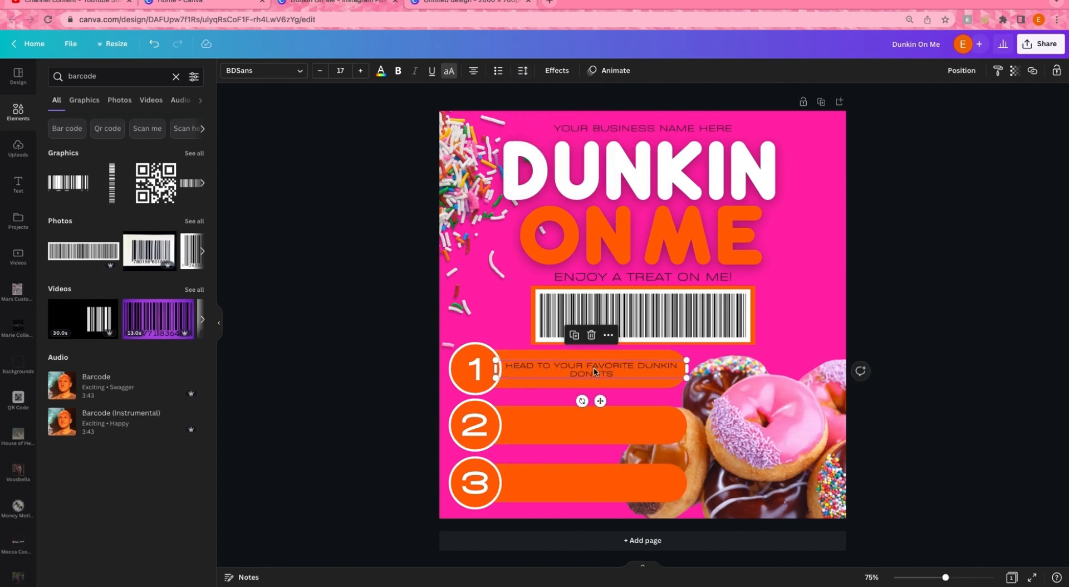
Duplicate the first instruction into the second bar and change the copy to "SCAN THE BARCODE AT CHECKOUT", wrapped onto two lines.
{"action": "left_click", "coordinate": [574, 335]}
{"action": "double_click", "coordinate": [617, 435]}
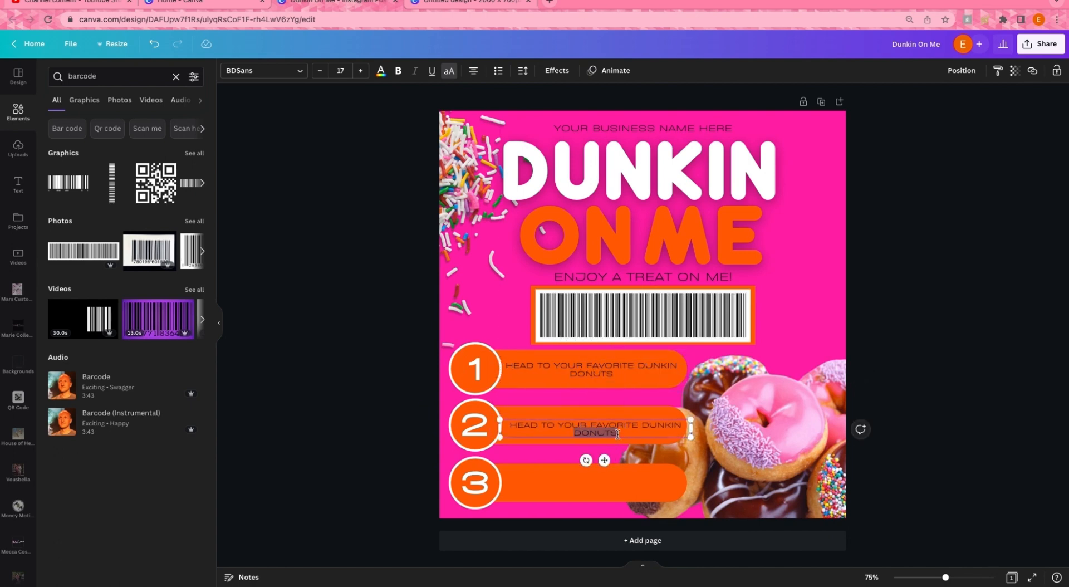
{"action": "key", "text": "ctrl+a"}
{"action": "type", "text": "S"}
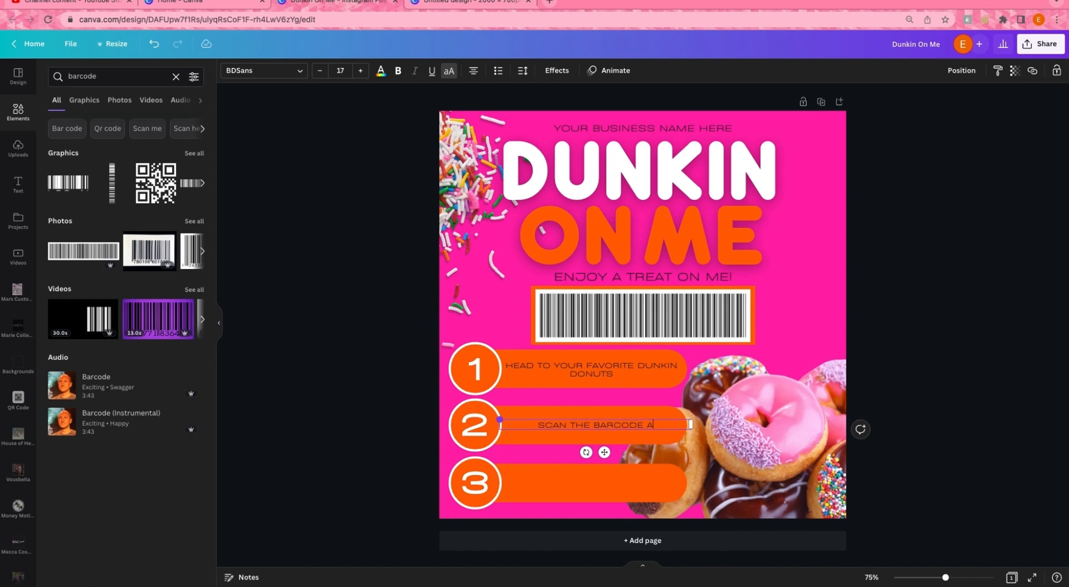
{"action": "type", "text": "CAN THE BARCODE AT CHECKOUT"}
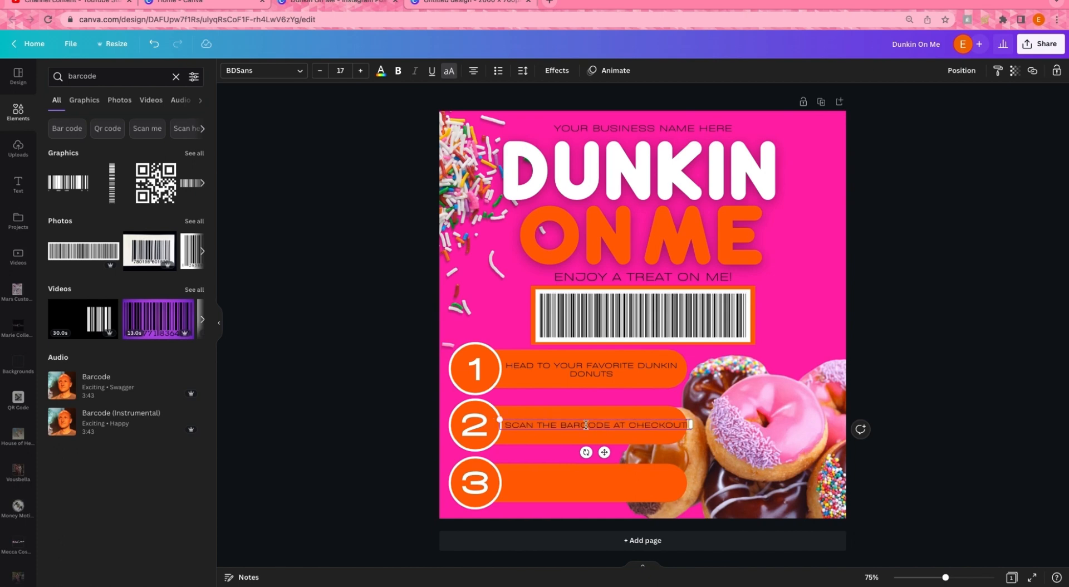
{"action": "left_click_drag", "start_coordinate": [691, 425], "coordinate": [674, 425]}
{"action": "left_click_drag", "start_coordinate": [590, 455], "coordinate": [585, 458]}
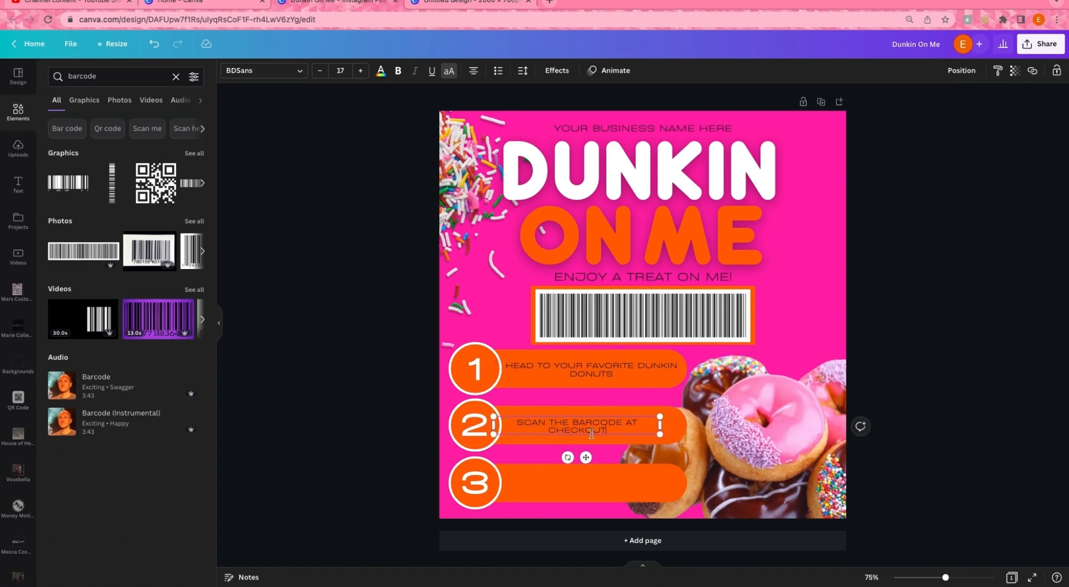
Change the text colour of the first and second instructions to white.
{"action": "left_click", "coordinate": [357, 333]}
{"action": "left_click", "coordinate": [576, 357]}
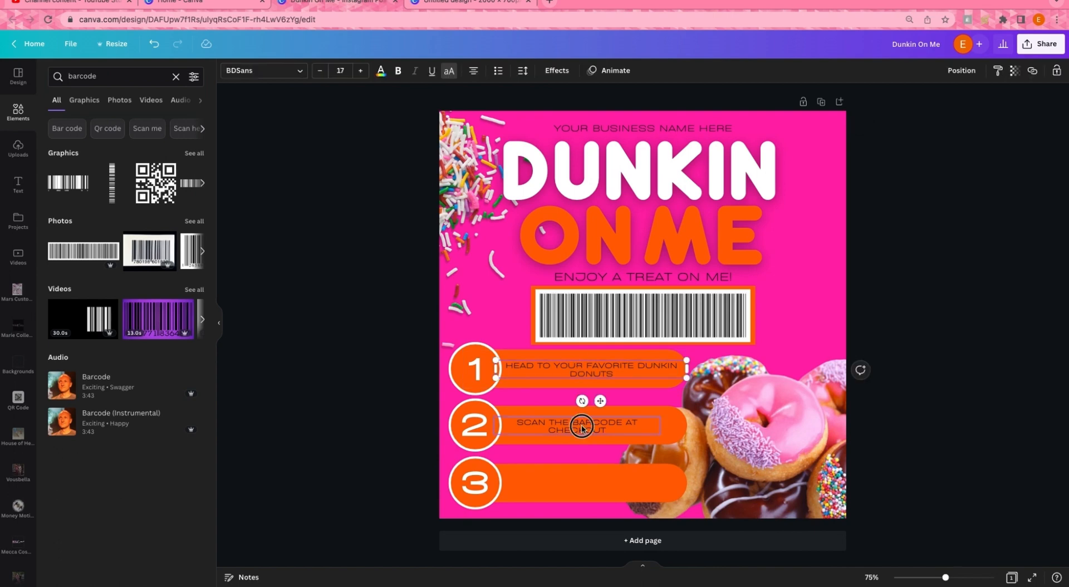
{"action": "left_click", "coordinate": [580, 425], "text": "shift"}
{"action": "left_click", "coordinate": [381, 70]}
{"action": "left_click", "coordinate": [249, 217]}
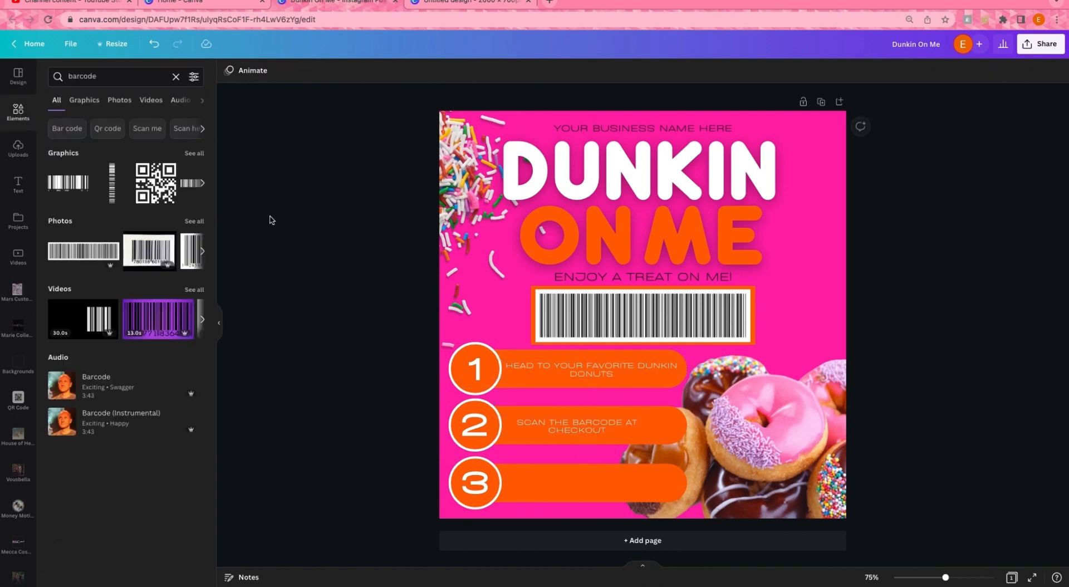
Duplicate the second instruction into the third bar, change the copy to "ENJOY YOUR TREAT ON ME!" and centre it vertically in the bar.
{"action": "left_click", "coordinate": [549, 423]}
{"action": "left_click_drag", "start_coordinate": [600, 459], "coordinate": [588, 518]}
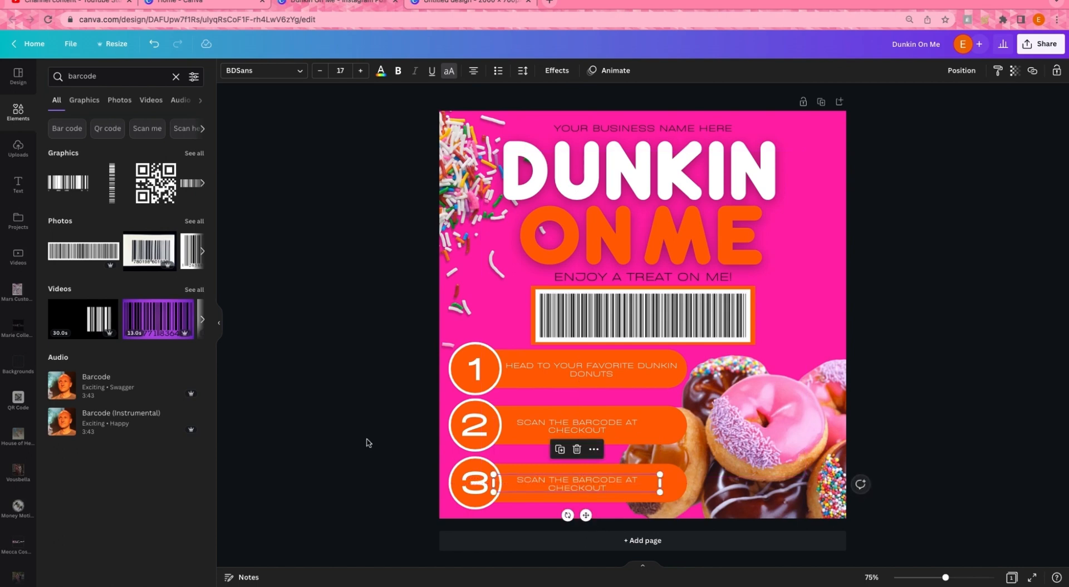
{"action": "double_click", "coordinate": [586, 491]}
{"action": "key", "text": "ctrl+a"}
{"action": "type", "text": "ENJOY "}
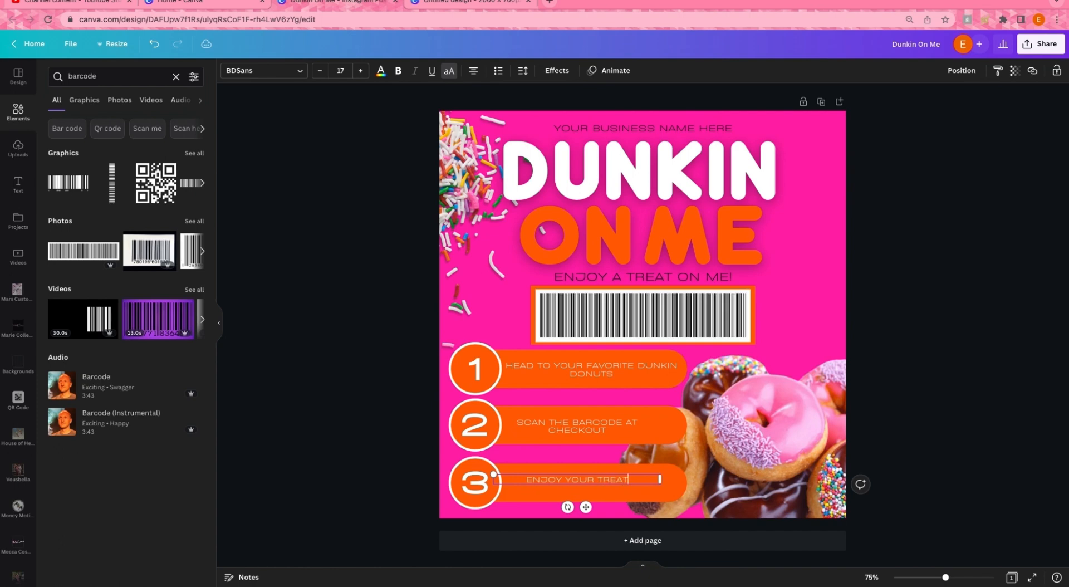
{"action": "type", "text": "YOUR TREAT ON ME!"}
{"action": "left_click", "coordinate": [367, 460]}
{"action": "left_click", "coordinate": [603, 480]}
{"action": "left_click_drag", "start_coordinate": [602, 481], "coordinate": [606, 485]}
{"action": "left_click", "coordinate": [934, 234]}
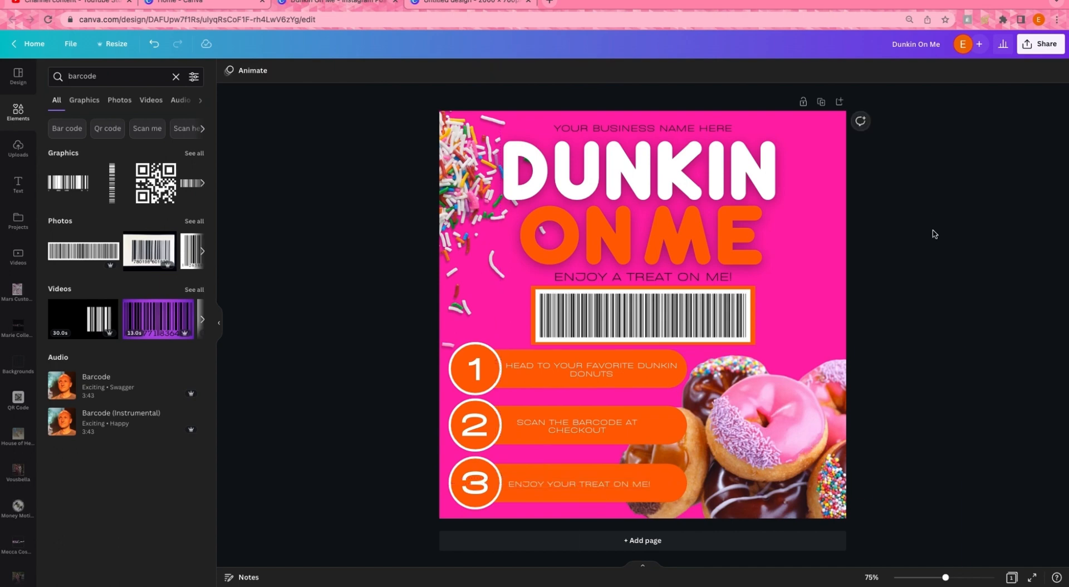
Duplicate the finished page and change the background of the copy to white.
{"action": "left_click", "coordinate": [822, 103]}
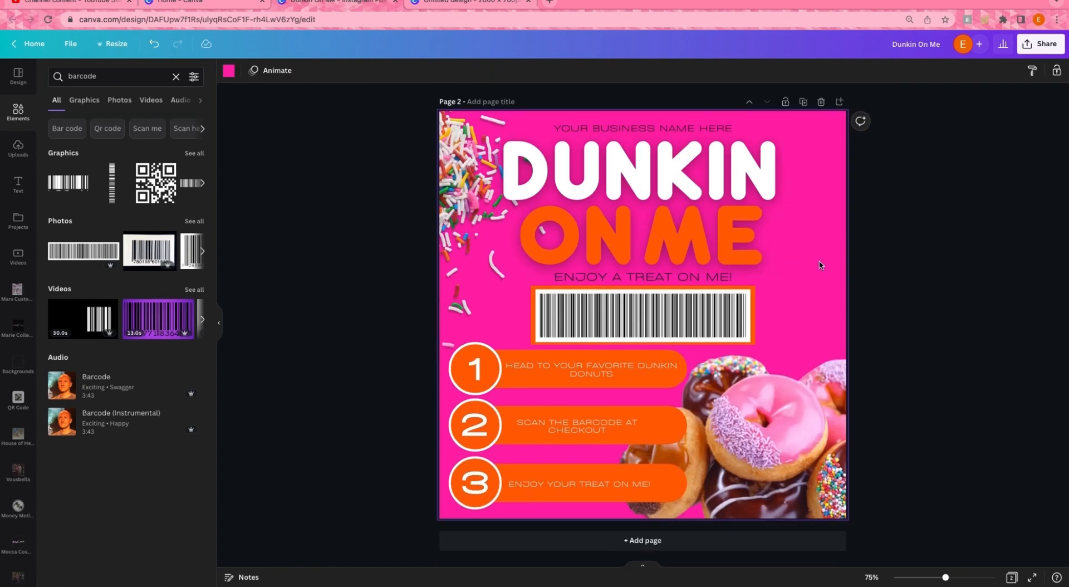
{"action": "left_click", "coordinate": [228, 70]}
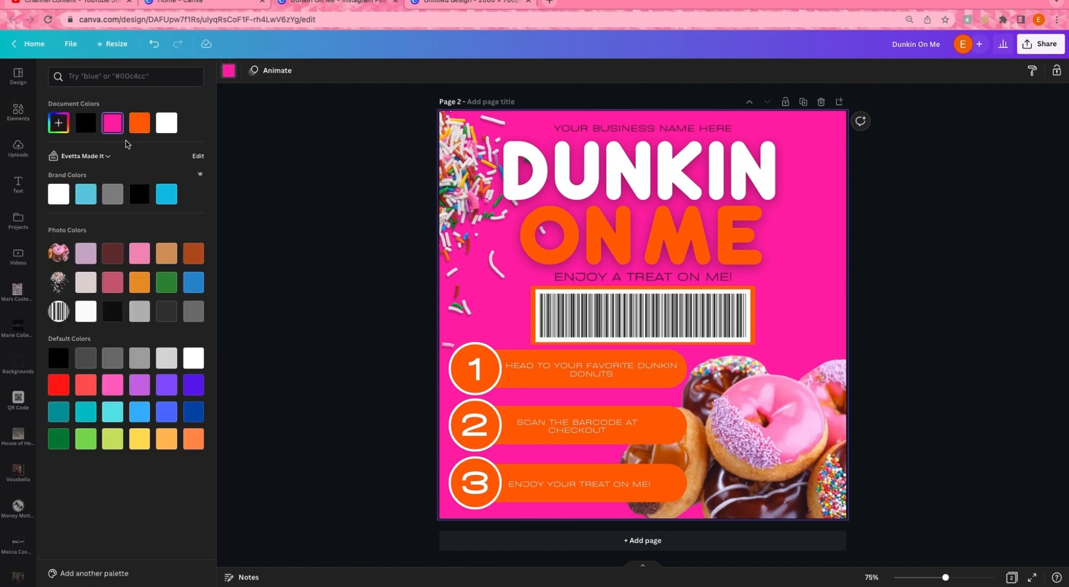
{"action": "left_click", "coordinate": [166, 122]}
{"action": "left_click", "coordinate": [610, 188]}
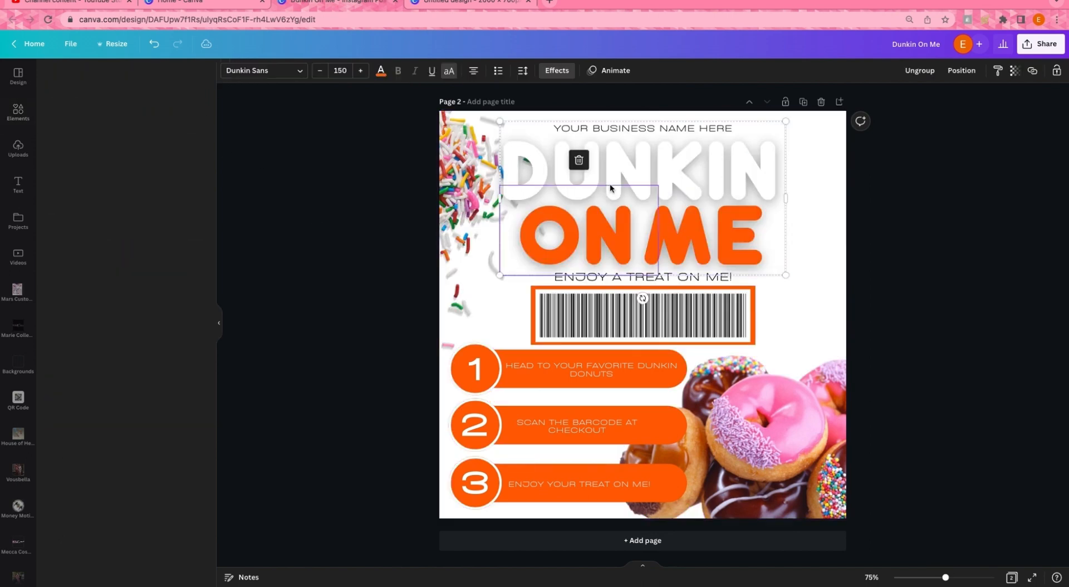
{"action": "left_click", "coordinate": [381, 71]}
{"action": "left_click", "coordinate": [115, 125]}
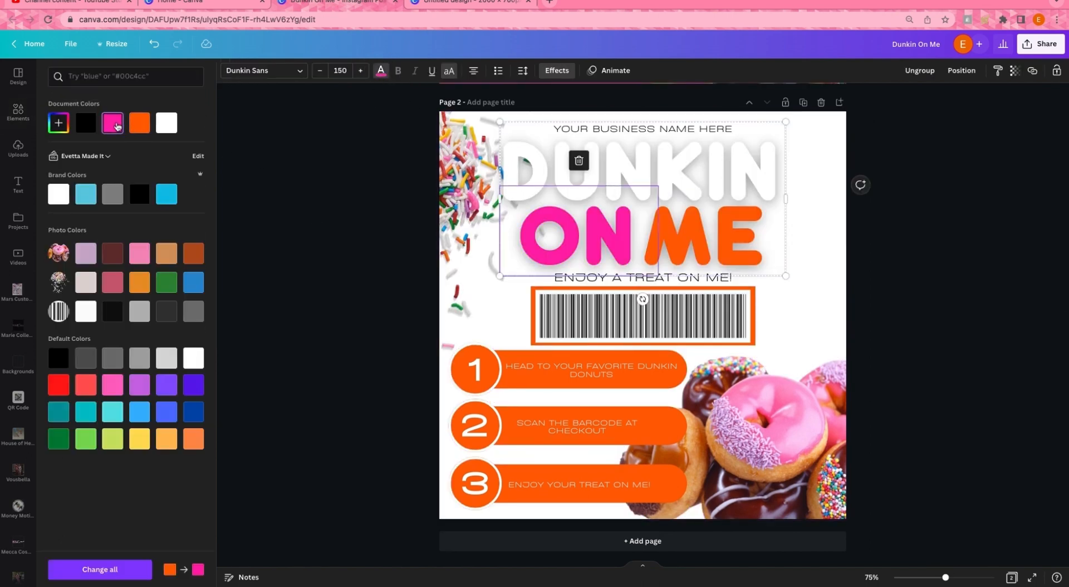
{"action": "key", "text": "super+z"}
Change the colour of the word "DUNKIN" in the page 2 heading to the document's pink.
{"action": "left_click", "coordinate": [696, 223]}
{"action": "left_click", "coordinate": [745, 158]}
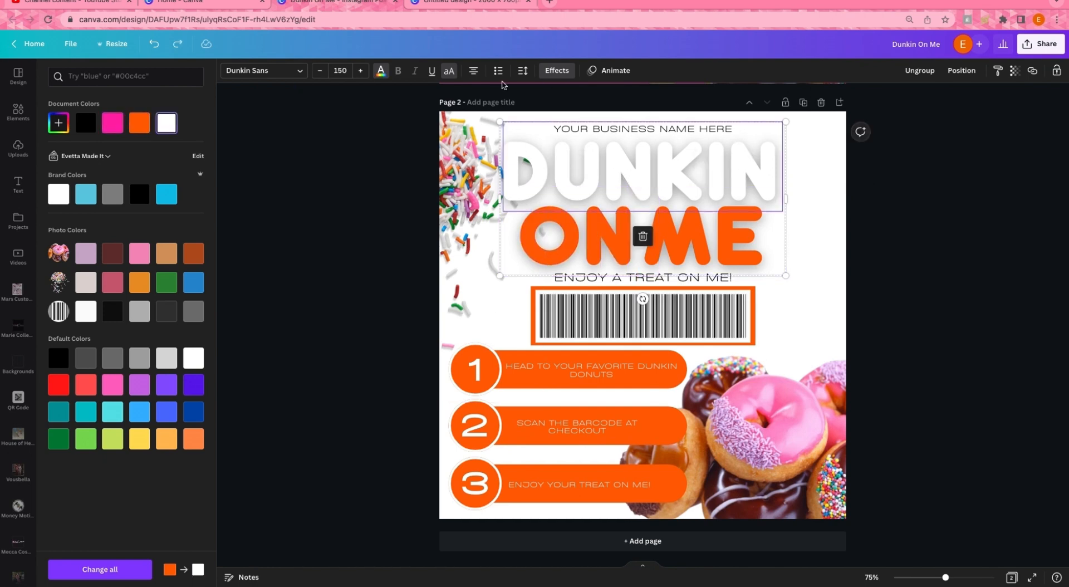
{"action": "left_click", "coordinate": [120, 120]}
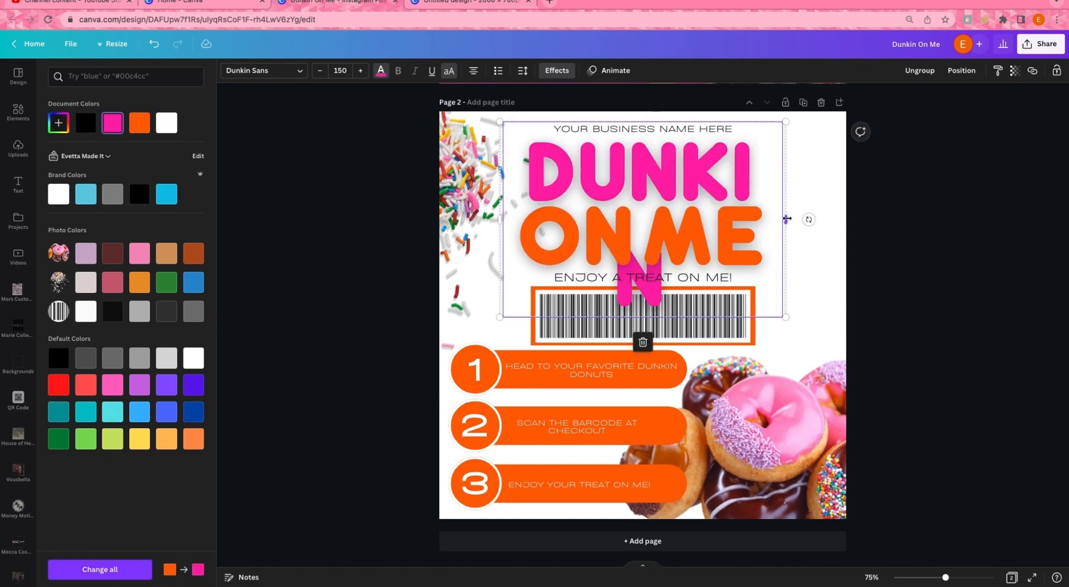
Widen the page 2 heading so "DUNKIN" fits on one line, then ungroup it and position "ON ME" directly beneath.
{"action": "left_click_drag", "start_coordinate": [787, 219], "coordinate": [804, 217]}
{"action": "left_click", "coordinate": [913, 73]}
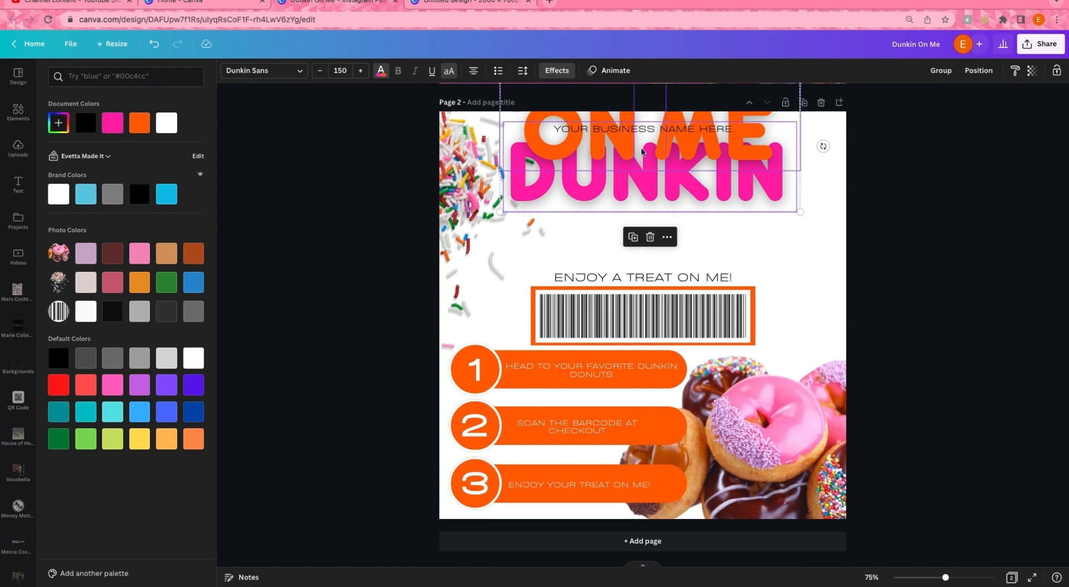
{"action": "left_click_drag", "start_coordinate": [683, 151], "coordinate": [685, 253]}
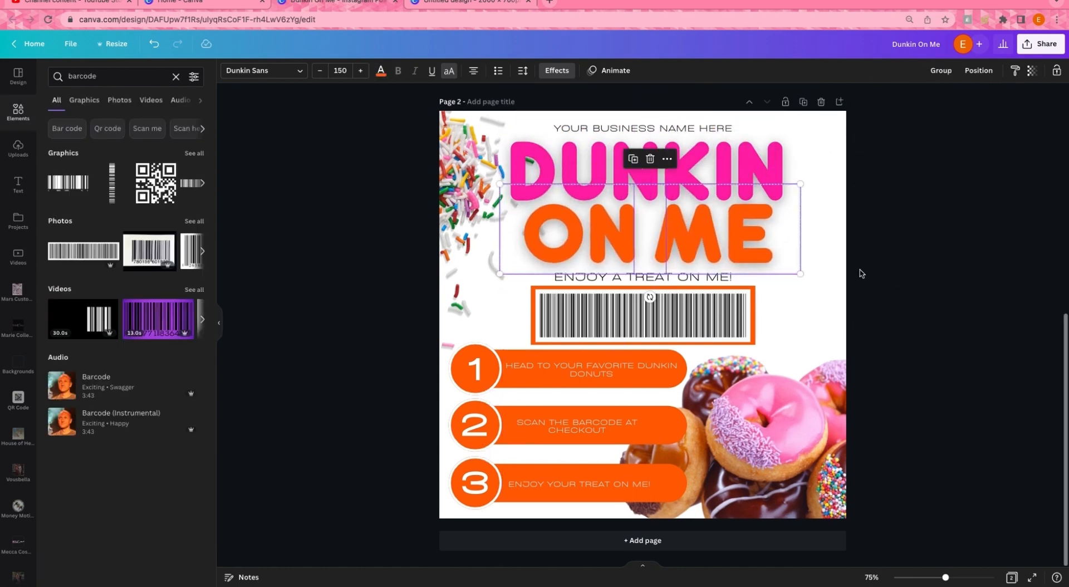
Change the barcode's orange frame on page 2 to pink.
{"action": "left_click", "coordinate": [751, 317]}
{"action": "left_click", "coordinate": [283, 71]}
{"action": "left_click", "coordinate": [136, 117]}
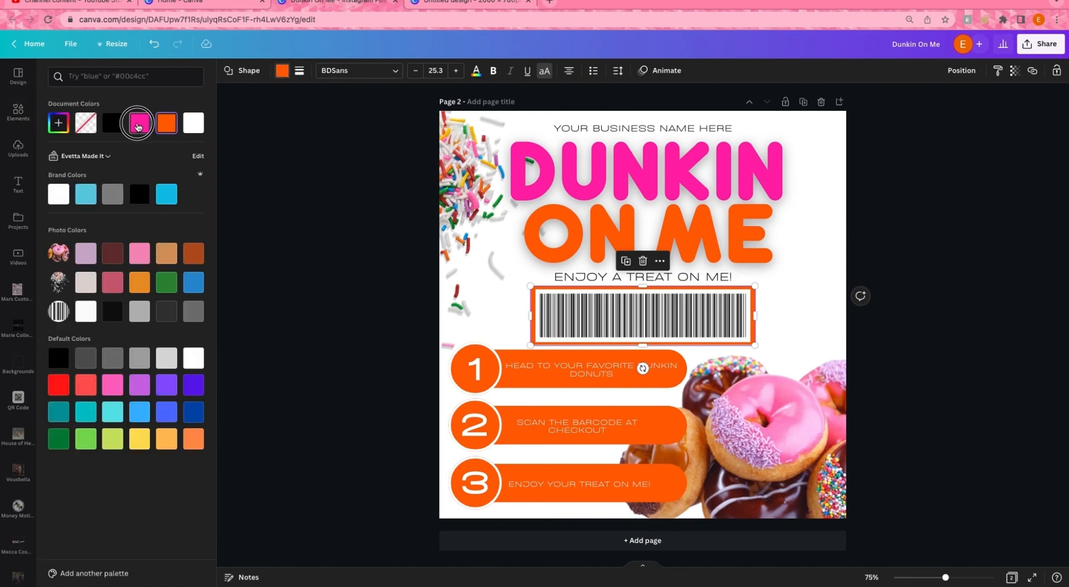
Select all three instruction bars and their number circles on page 2 and change their fill to pink.
{"action": "left_click", "coordinate": [493, 380]}
{"action": "right_click", "coordinate": [539, 380]}
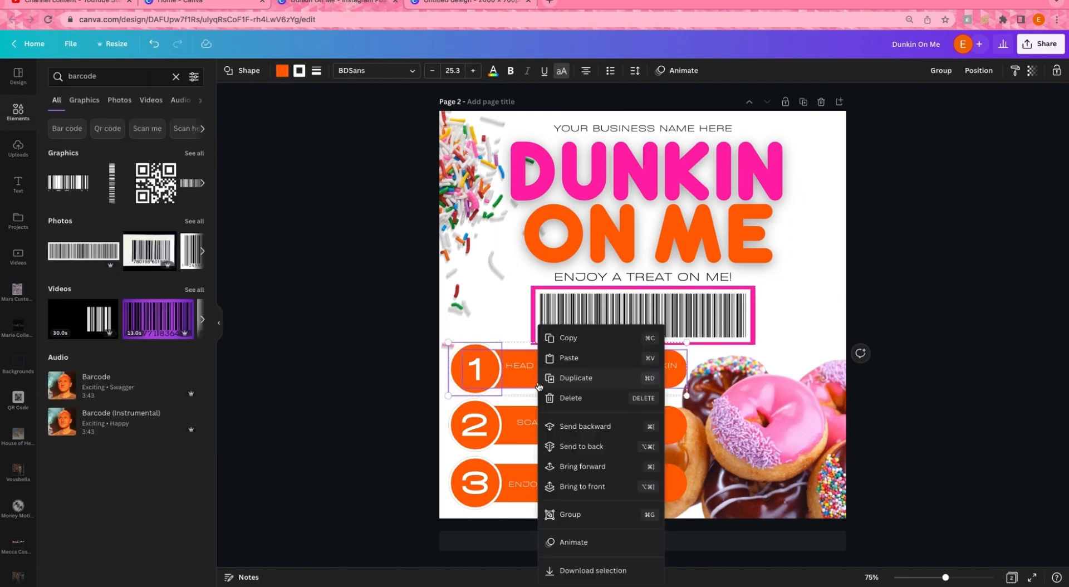
{"action": "left_click", "coordinate": [320, 318]}
{"action": "left_click", "coordinate": [544, 384]}
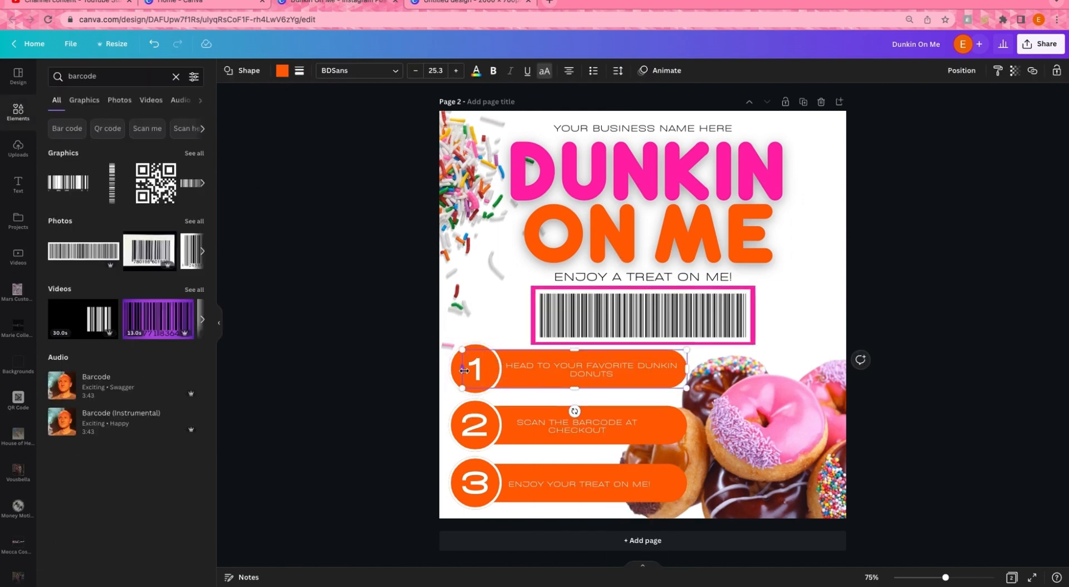
{"action": "left_click", "coordinate": [488, 369], "text": "shift"}
{"action": "left_click", "coordinate": [518, 439], "text": "shift"}
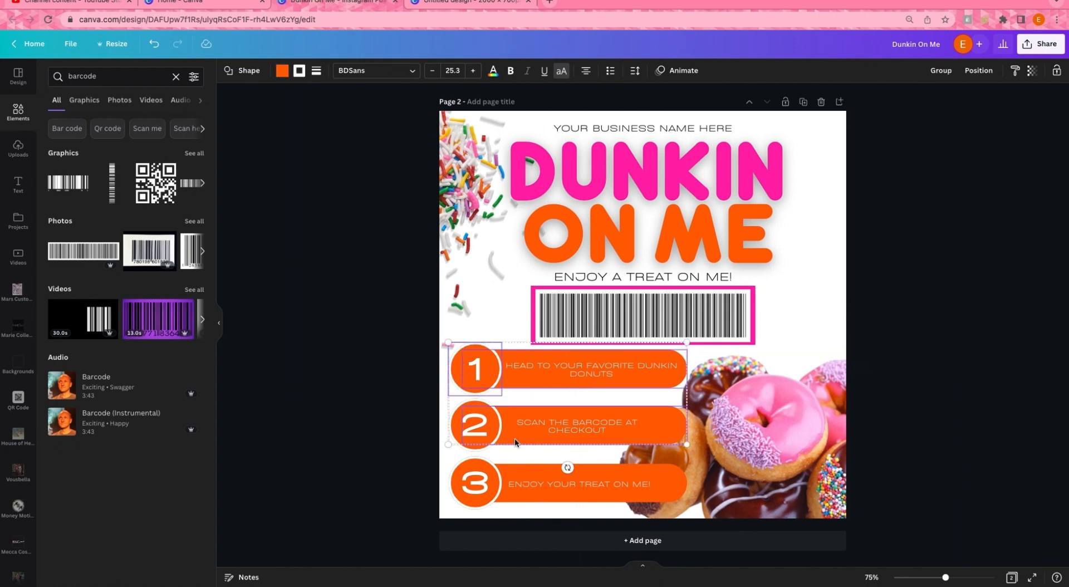
{"action": "left_click", "coordinate": [493, 486], "text": "shift"}
{"action": "left_click", "coordinate": [553, 471], "text": "shift"}
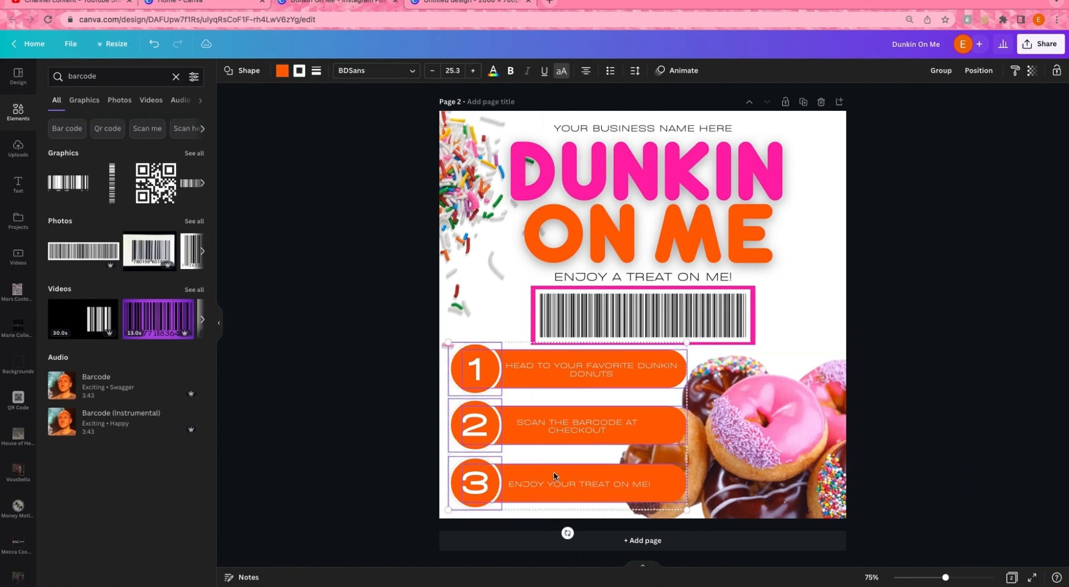
{"action": "left_click", "coordinate": [283, 71]}
{"action": "left_click", "coordinate": [140, 123]}
{"action": "left_click", "coordinate": [282, 224]}
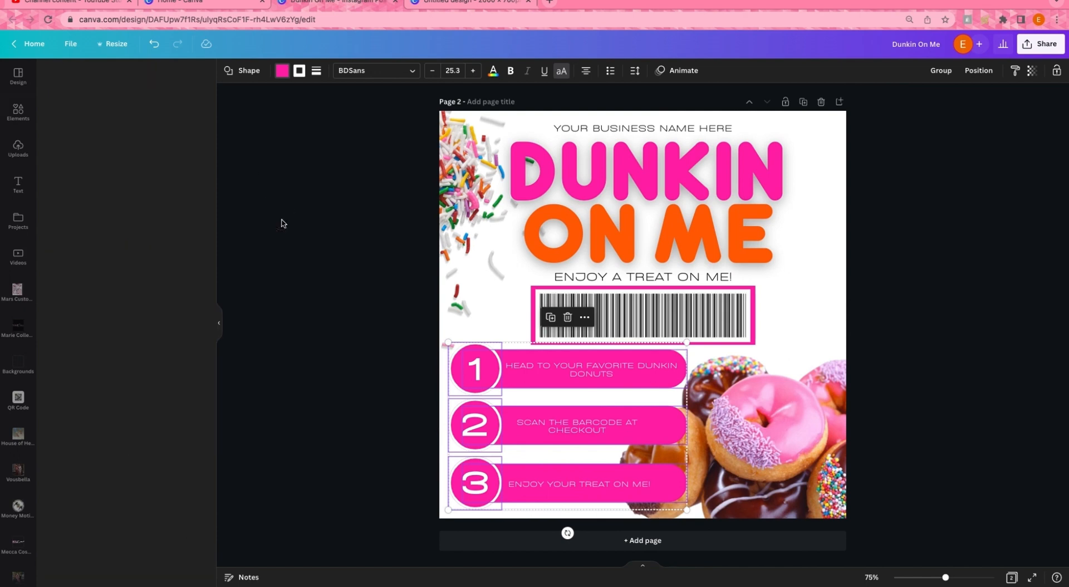
{"action": "right_click", "coordinate": [467, 392]}
{"action": "left_click", "coordinate": [282, 71]}
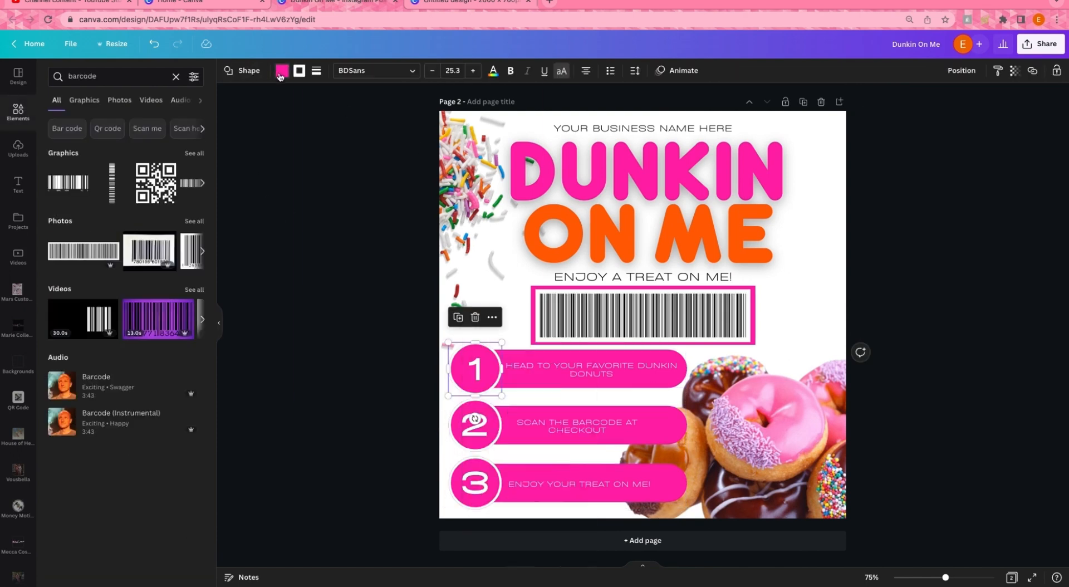
{"action": "left_click", "coordinate": [166, 123]}
{"action": "key", "text": "ctrl+z"}
Change the outline colour of the circle around number 1 on page 2 to orange.
{"action": "left_click", "coordinate": [316, 71]}
{"action": "left_click", "coordinate": [299, 71]}
{"action": "left_click", "coordinate": [139, 118]}
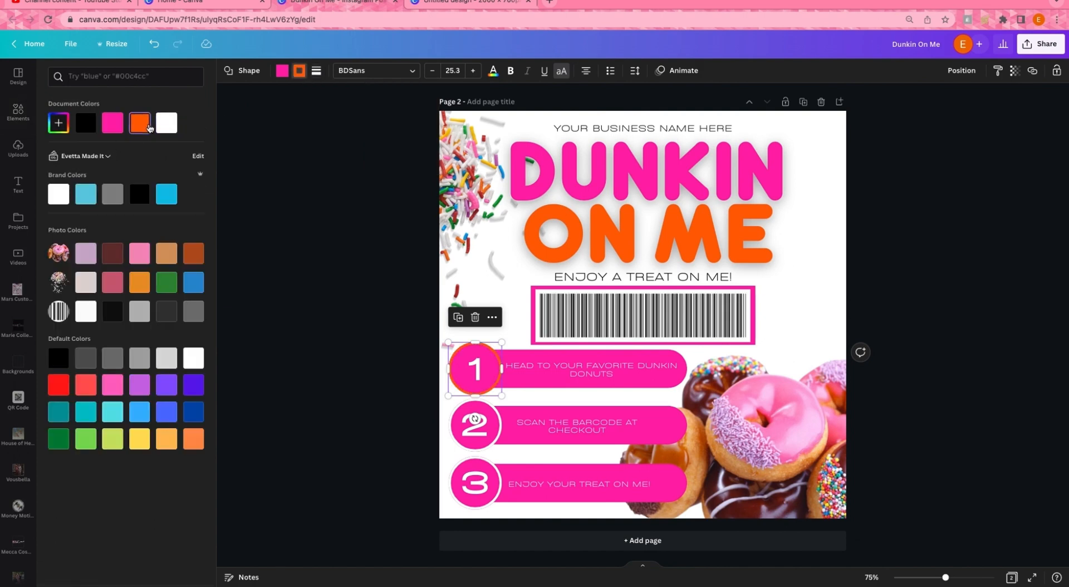
{"action": "left_click", "coordinate": [282, 287]}
Select the circles around numbers 2 and 3 on page 2 and change their outline colour to orange.
{"action": "left_click", "coordinate": [453, 425]}
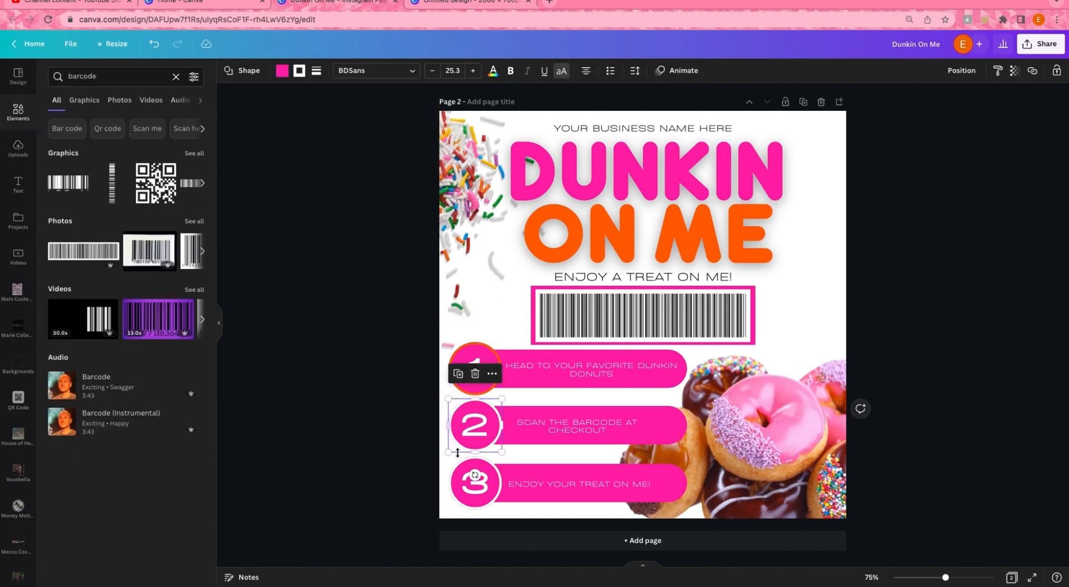
{"action": "left_click", "coordinate": [452, 495], "text": "shift"}
{"action": "right_click", "coordinate": [453, 495]}
{"action": "left_click", "coordinate": [358, 279]}
{"action": "right_click", "coordinate": [451, 494]}
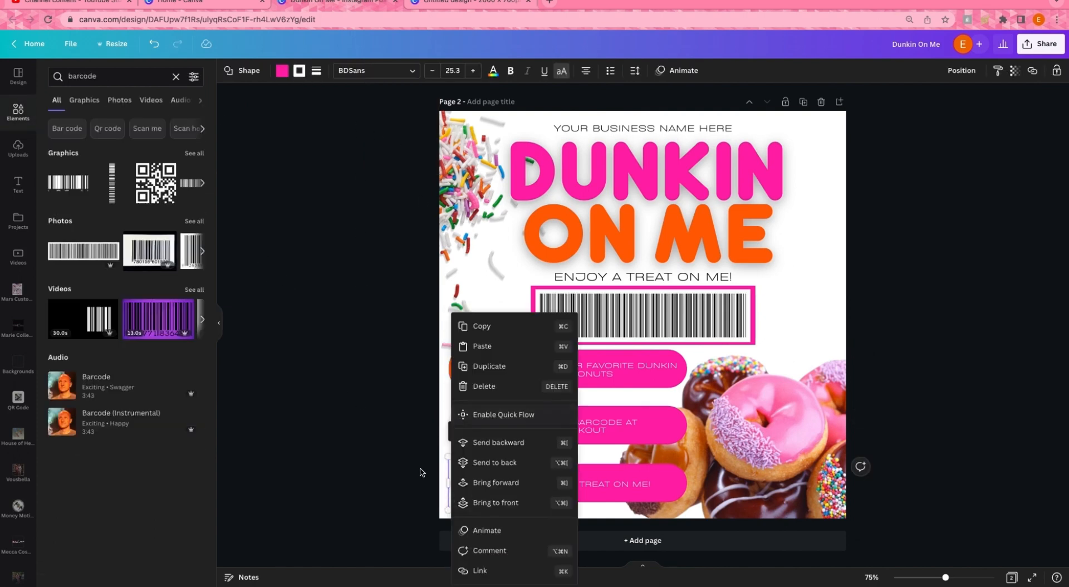
{"action": "left_click", "coordinate": [422, 472]}
{"action": "left_click", "coordinate": [462, 505]}
{"action": "left_click", "coordinate": [454, 425], "text": "shift"}
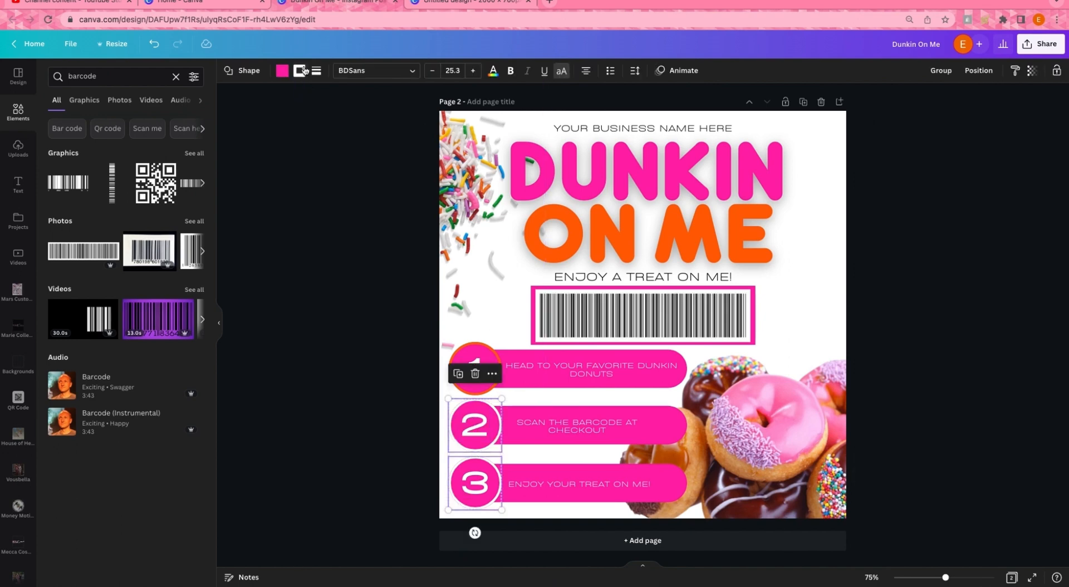
{"action": "left_click", "coordinate": [299, 70]}
{"action": "left_click", "coordinate": [139, 123]}
{"action": "left_click", "coordinate": [306, 206]}
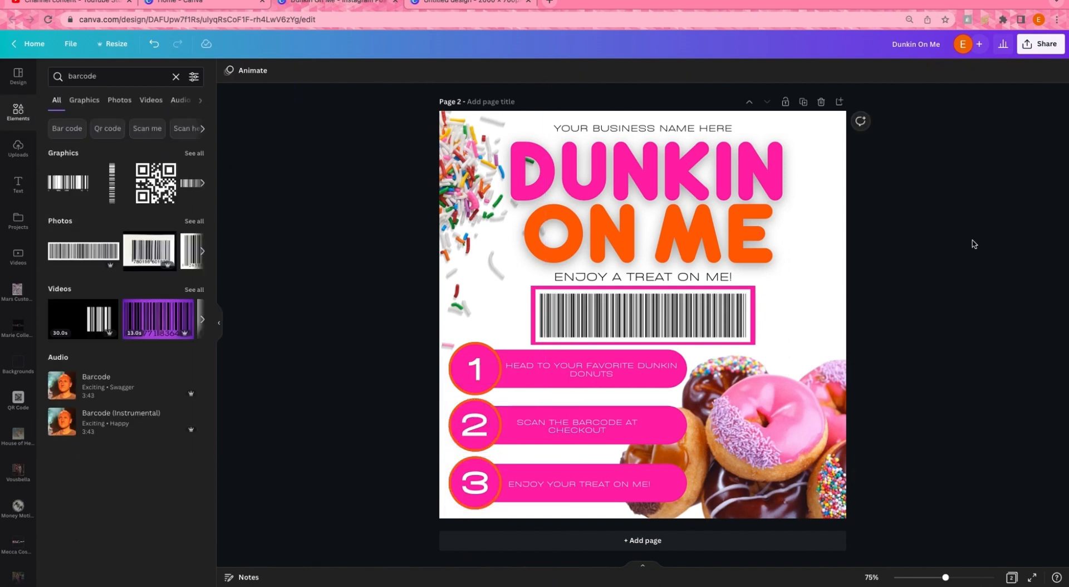
{"action": "scroll", "coordinate": [974, 244], "scroll_direction": "up", "scroll_amount": 1}
{"action": "scroll", "coordinate": [974, 244], "scroll_direction": "down", "scroll_amount": 1}
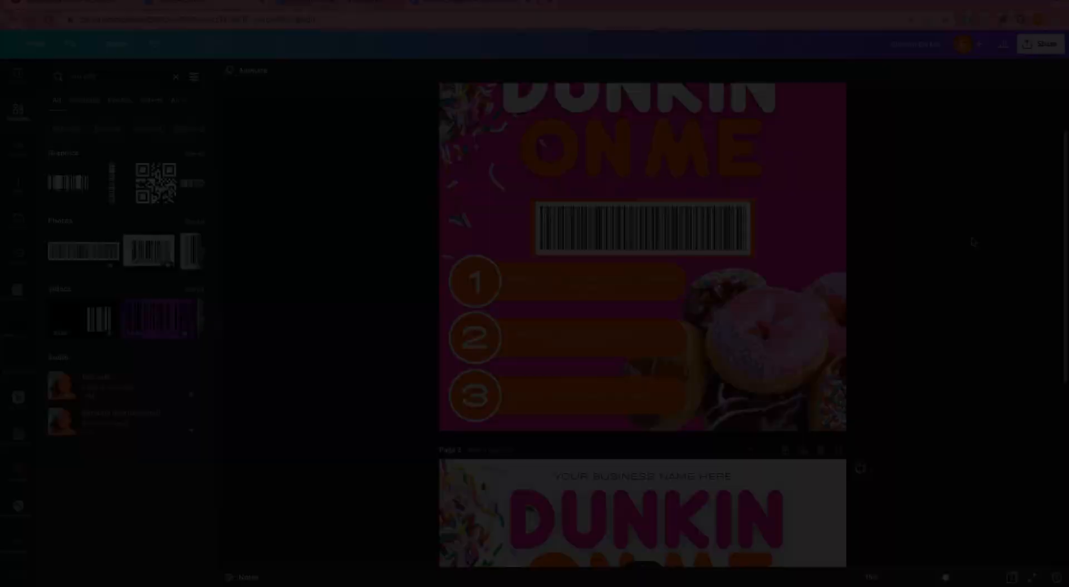